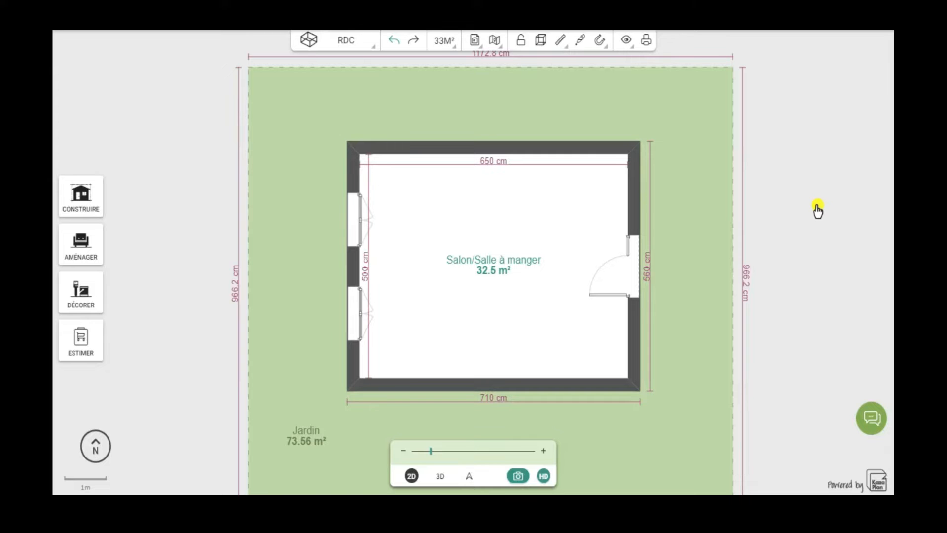
Add a full storey above the ground floor, duplicating the walls but not the doors, windows and openings
click(439, 477)
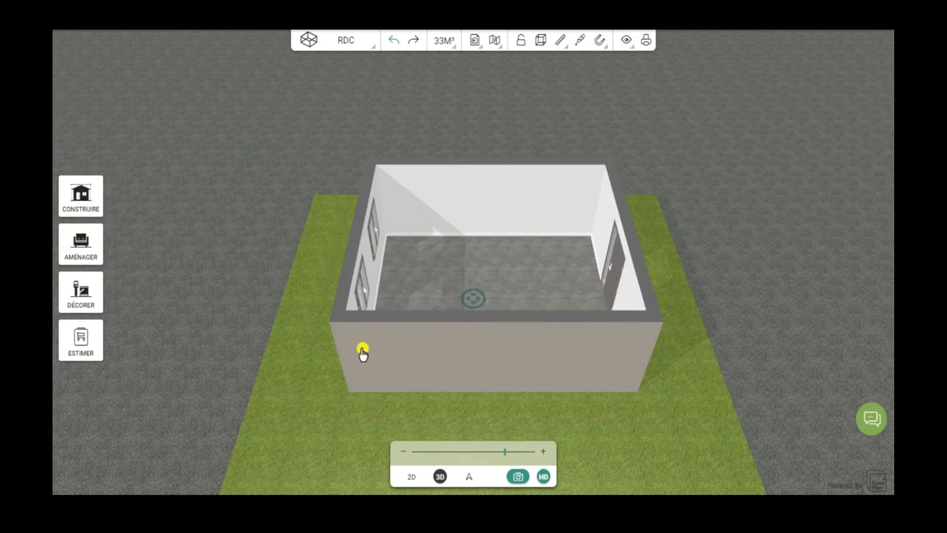
click(344, 45)
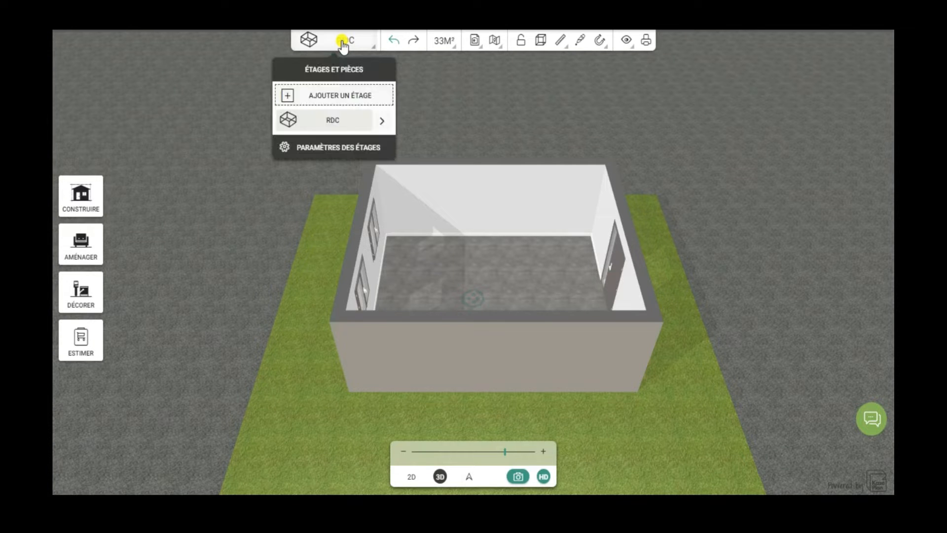
click(344, 99)
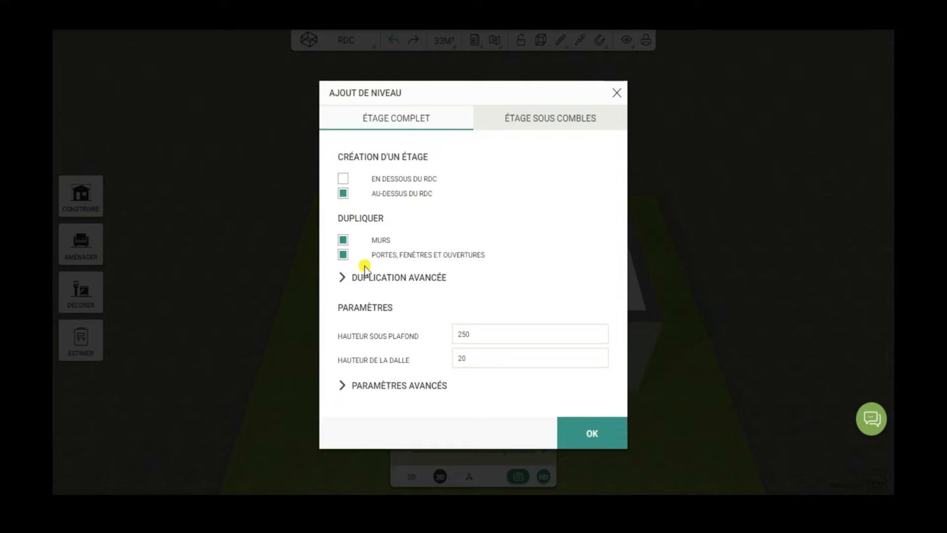
click(343, 255)
click(530, 363)
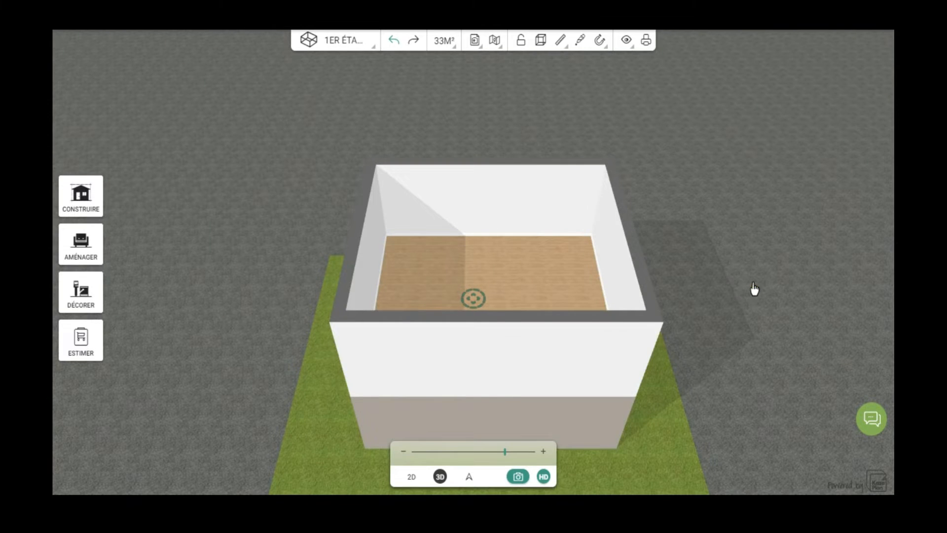
Draw a rectangular stairwell opening (Trémie) about 427 by 278 cm inside the first-floor room
drag(754, 289, 754, 405)
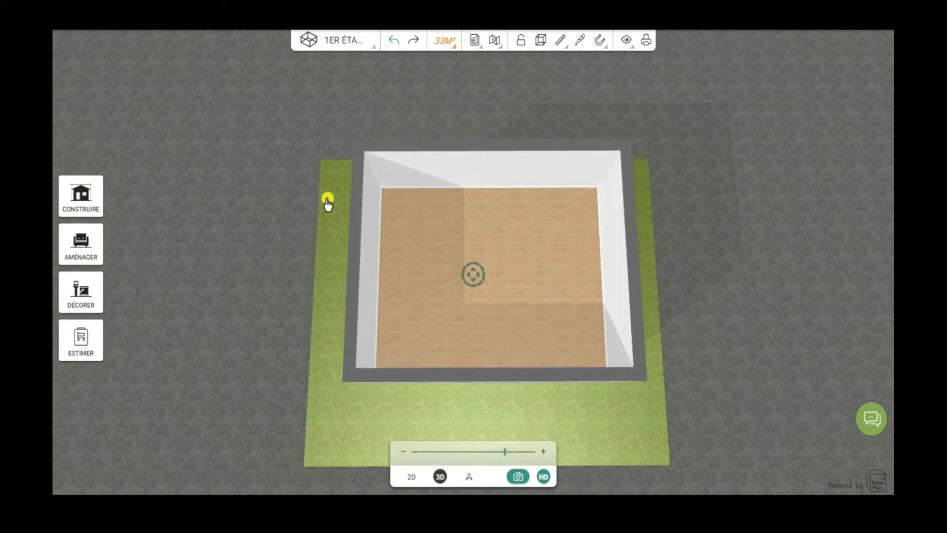
click(78, 198)
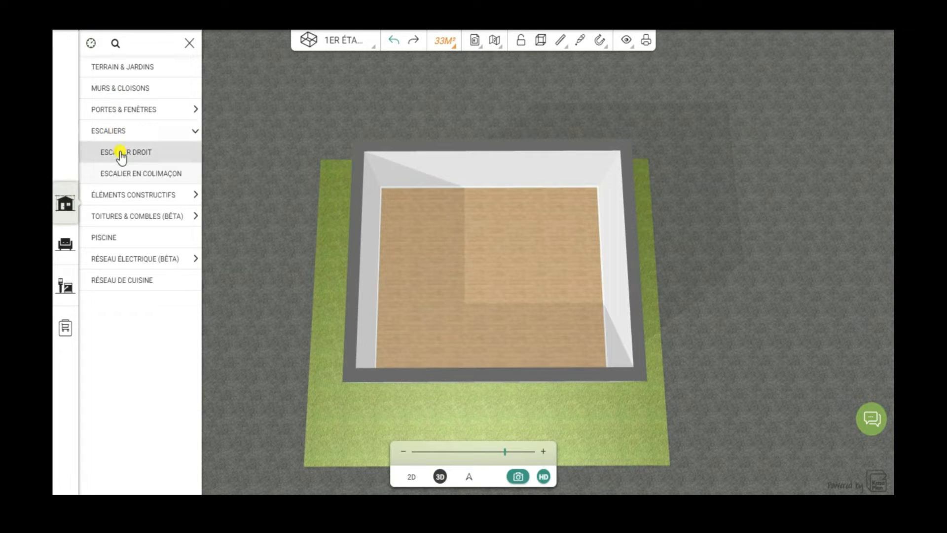
click(121, 153)
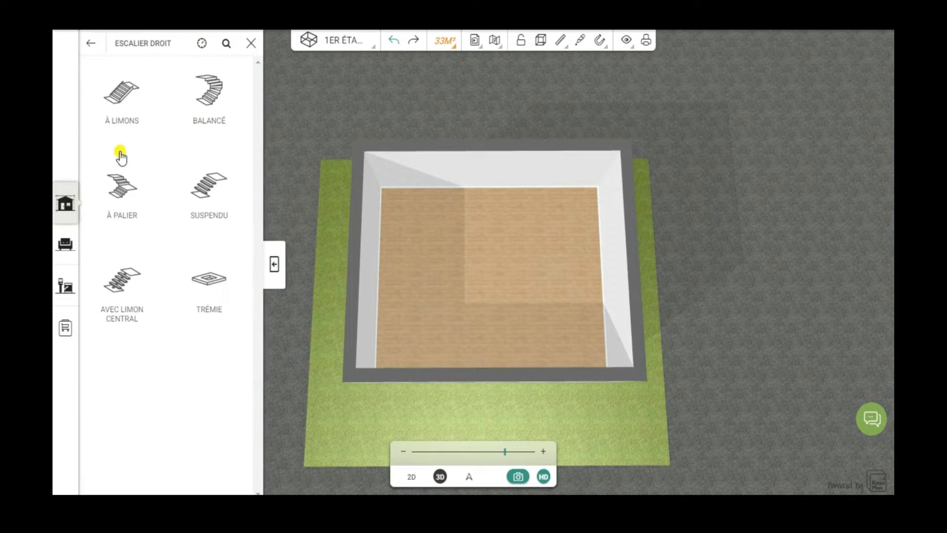
click(208, 291)
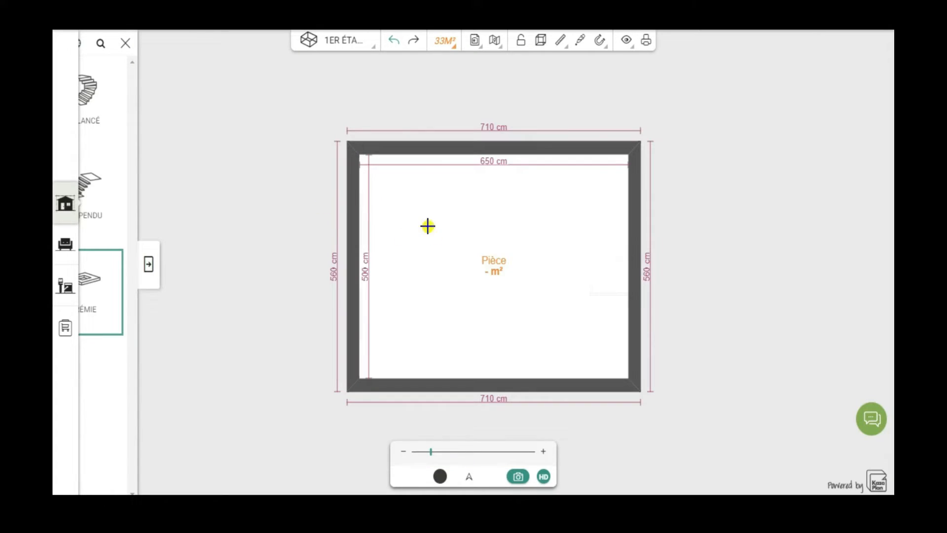
click(394, 199)
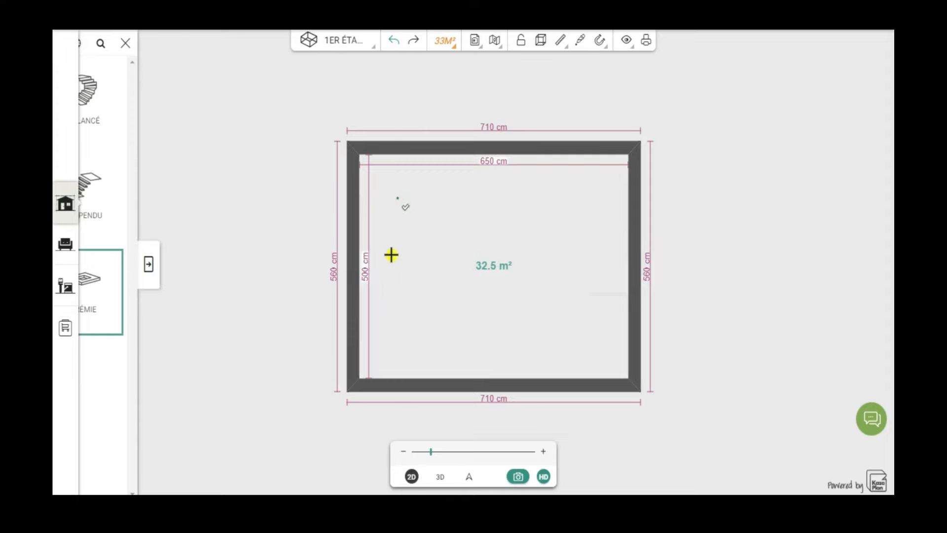
click(393, 323)
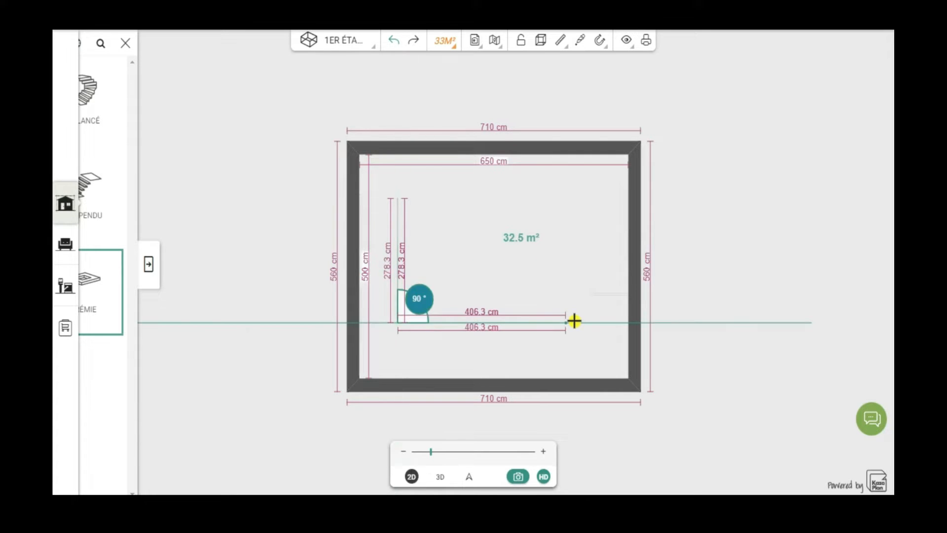
click(573, 322)
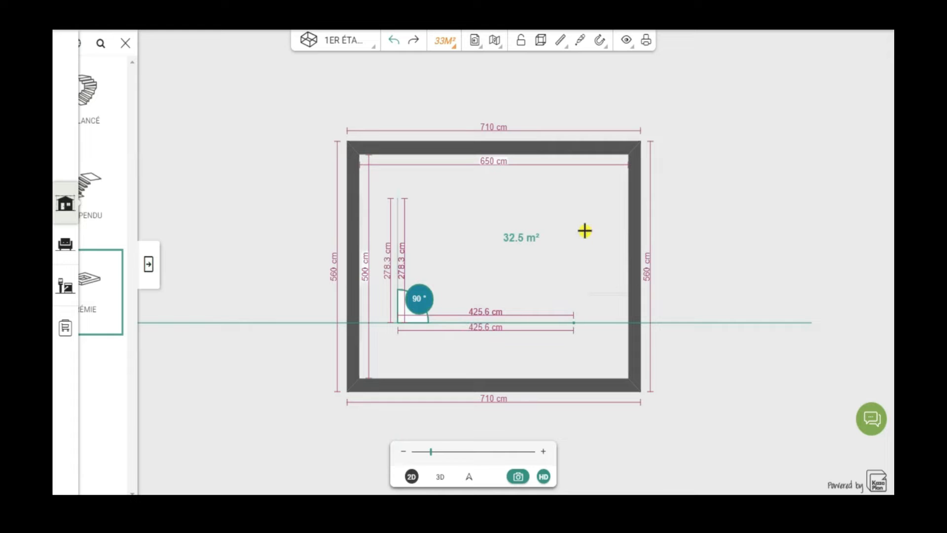
click(568, 202)
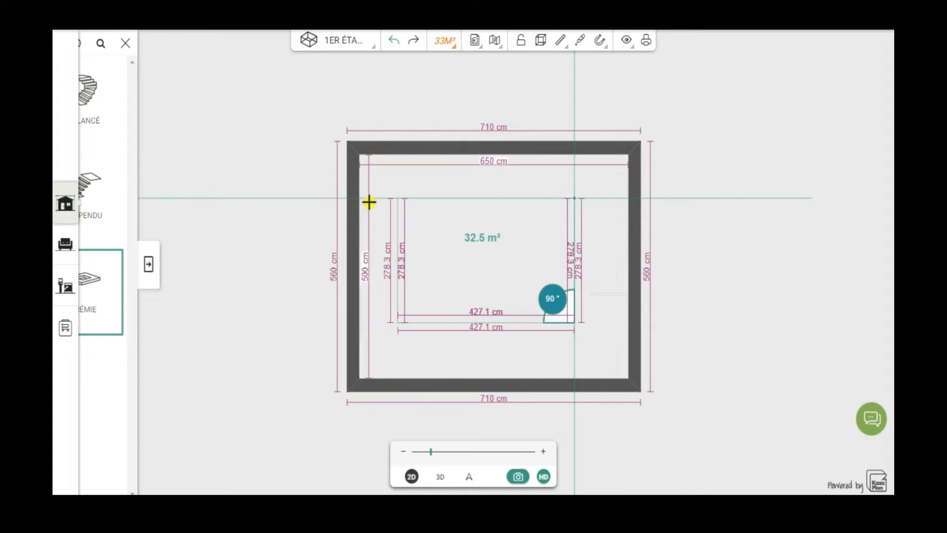
click(395, 200)
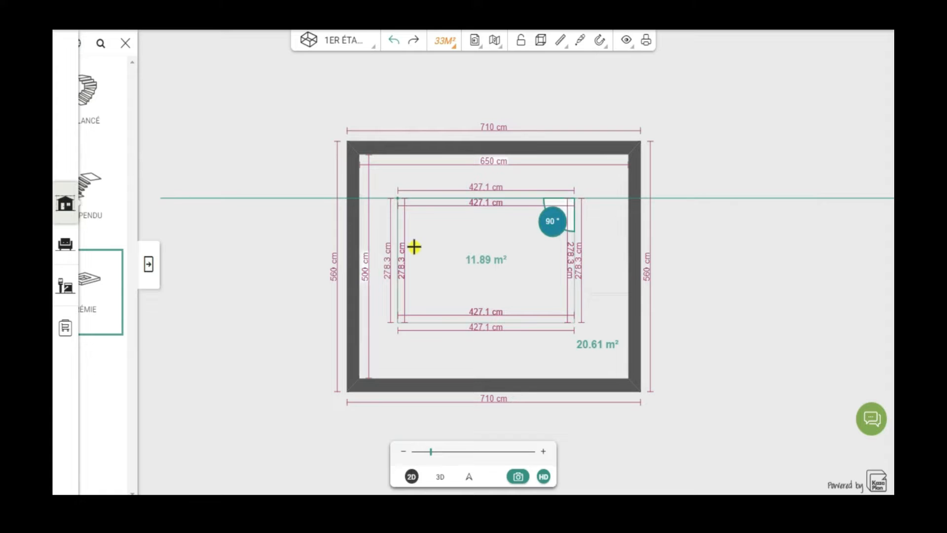
click(433, 248)
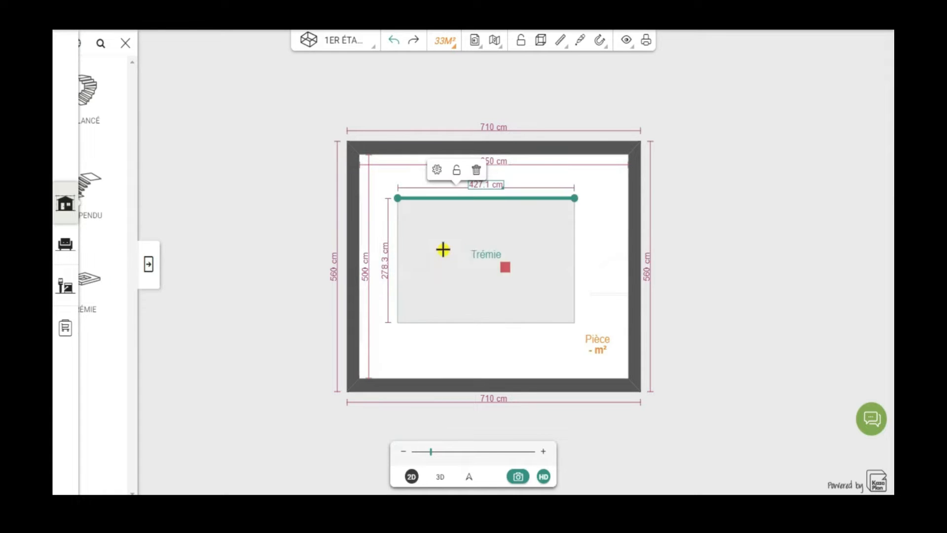
Stretch all four edges of the stairwell opening out to the room's inner wall faces, reaching about 640 by 490 cm
scroll(469, 261, up, 3)
click(503, 182)
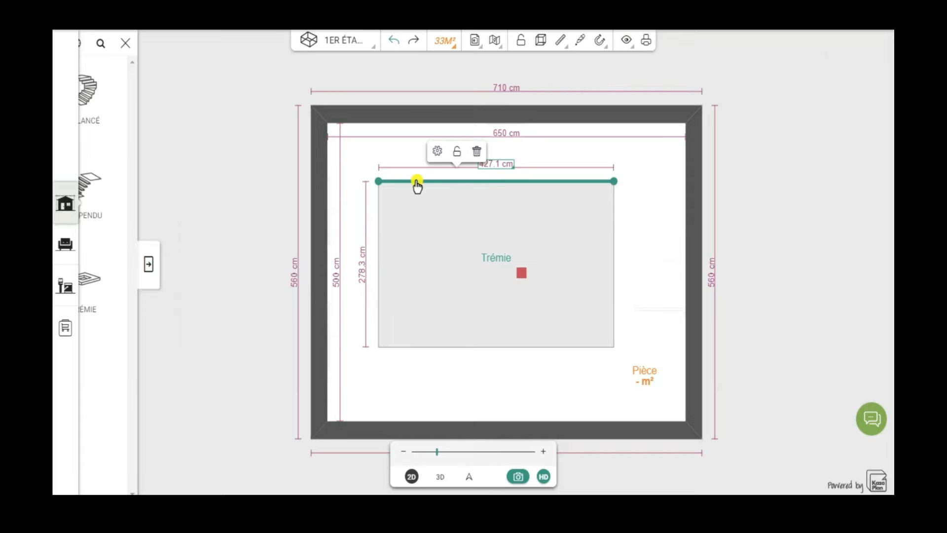
drag(511, 187, 515, 132)
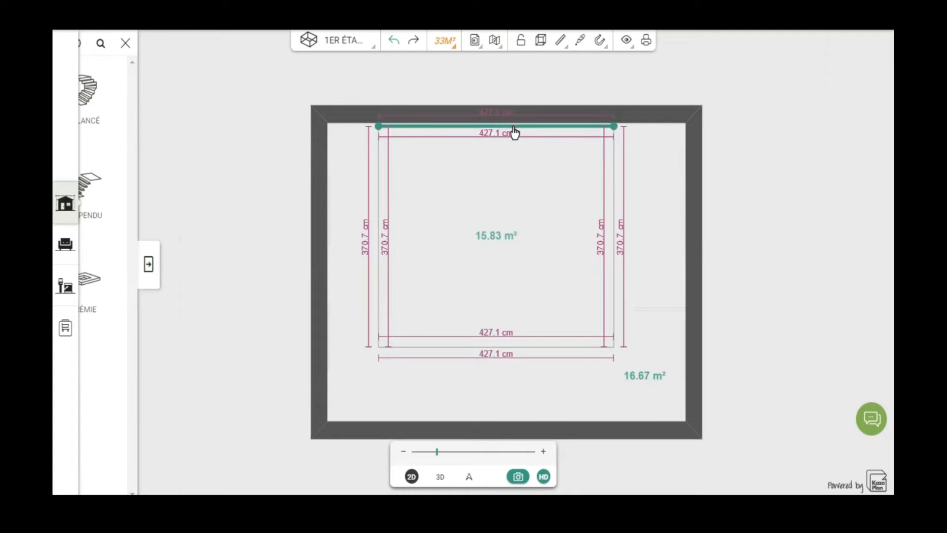
click(617, 229)
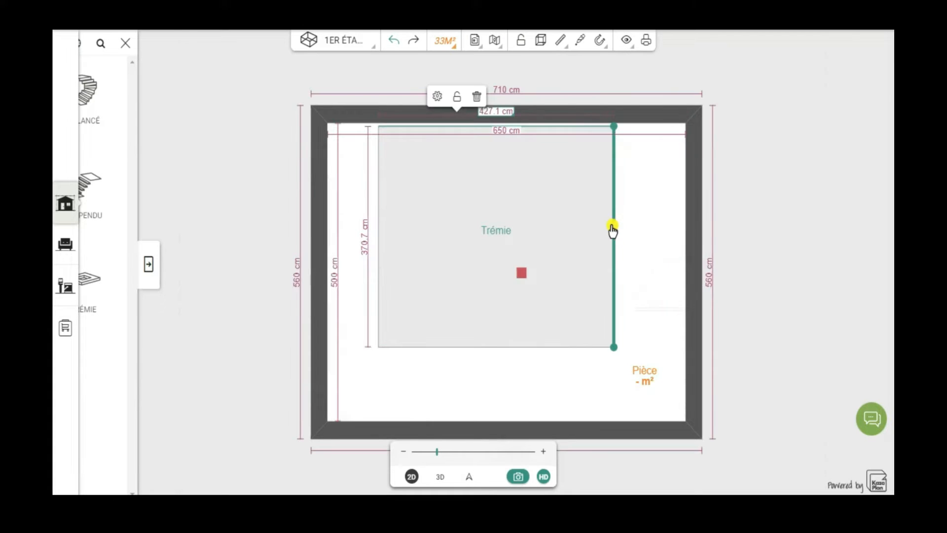
drag(614, 231, 684, 236)
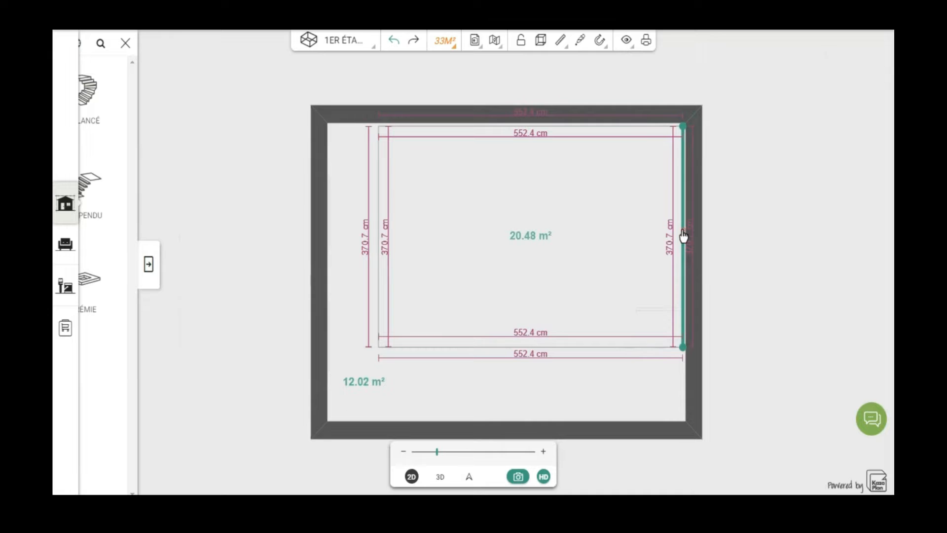
click(381, 228)
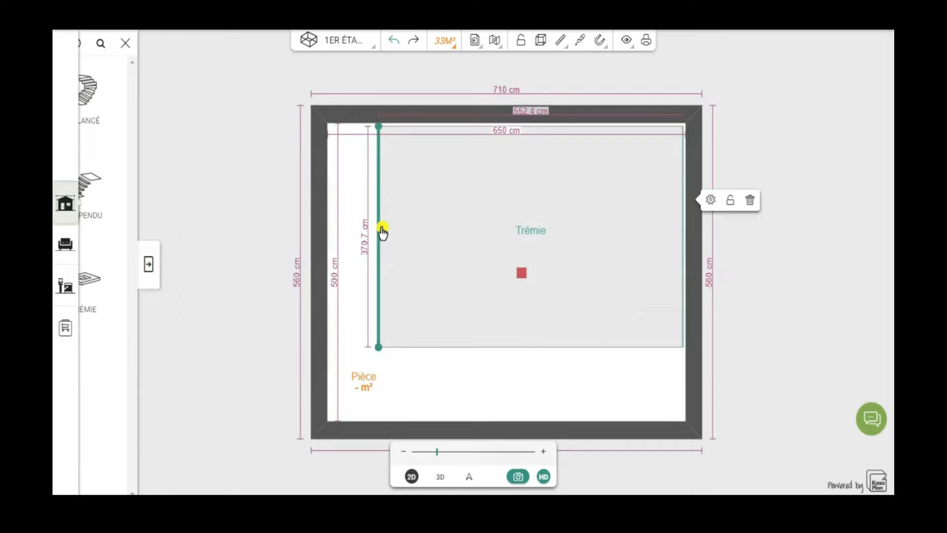
drag(363, 239, 331, 234)
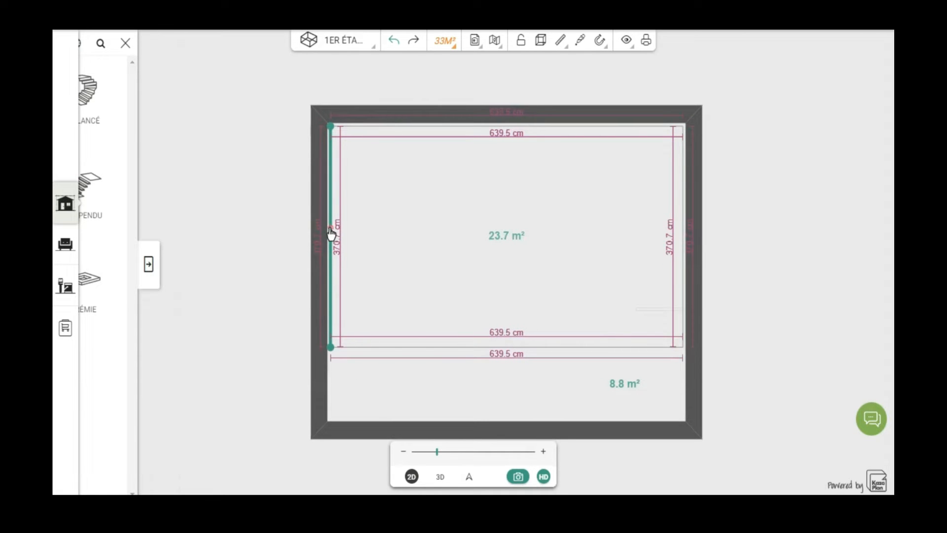
click(513, 348)
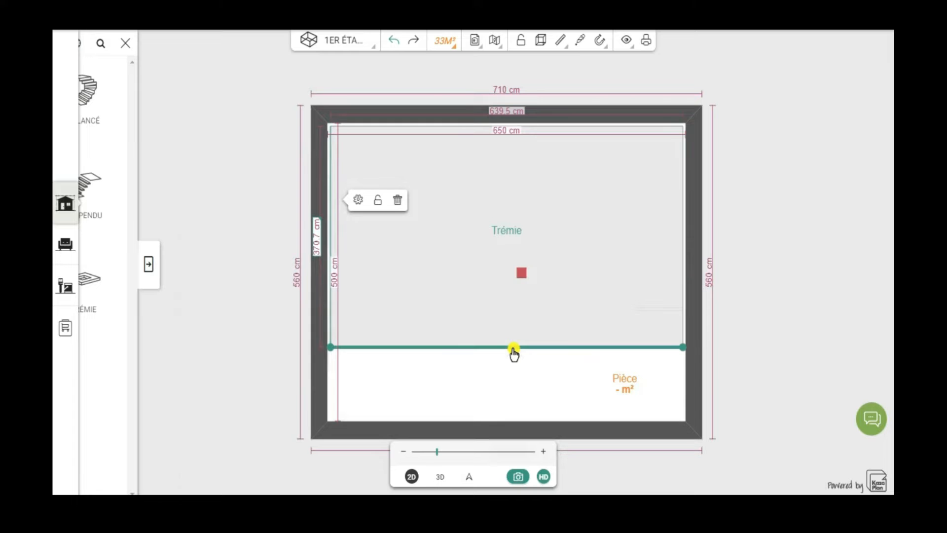
drag(514, 355, 532, 424)
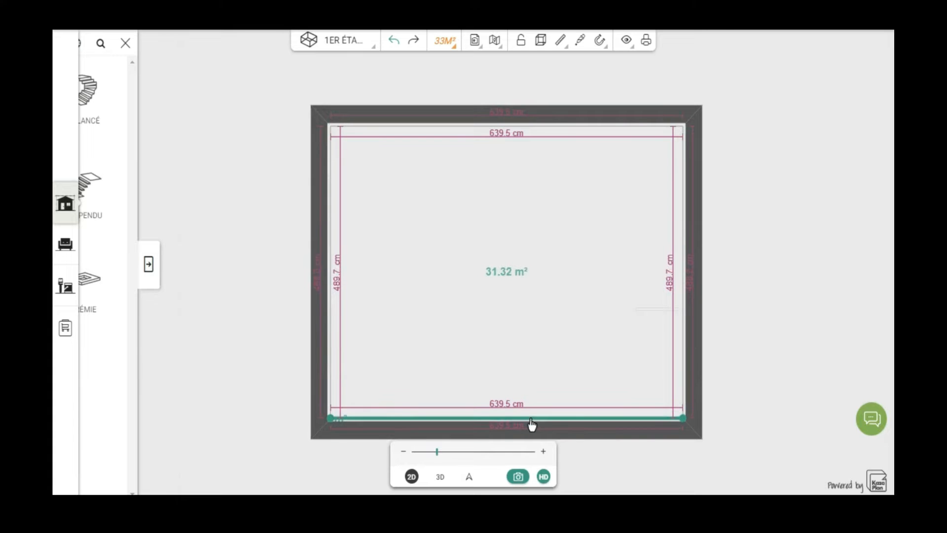
click(448, 427)
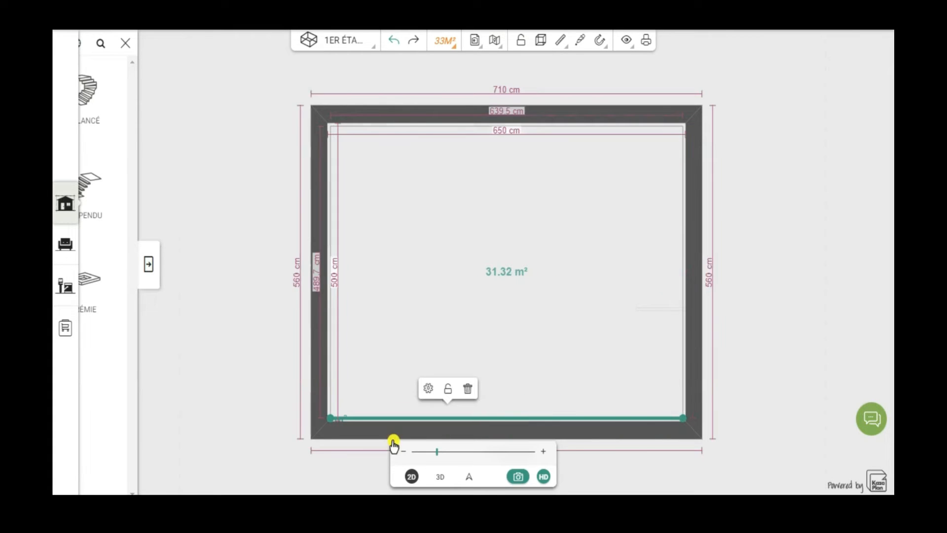
Start a sloped roof on the first floor with Zone 1 as the covered zone, using the configuration without lost attic space (Sans combles perdus)
click(437, 479)
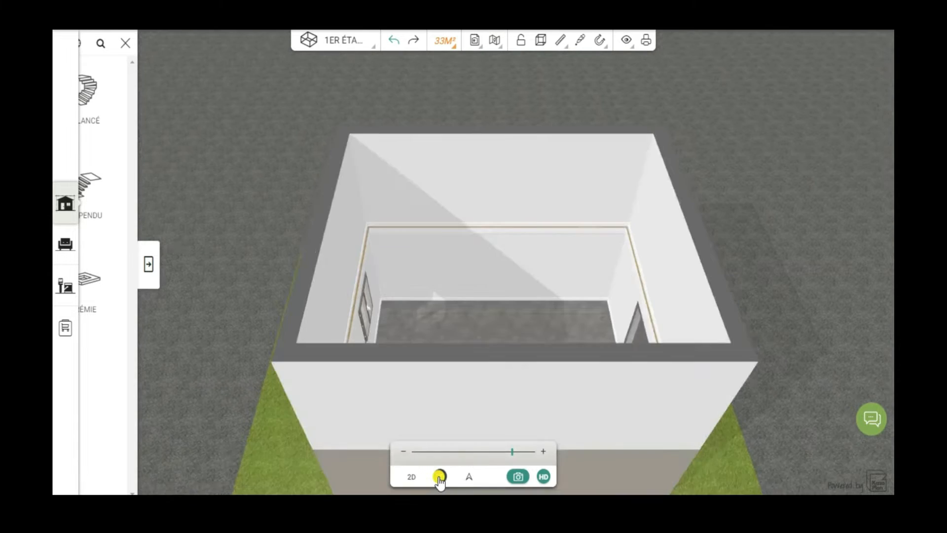
drag(774, 193, 770, 290)
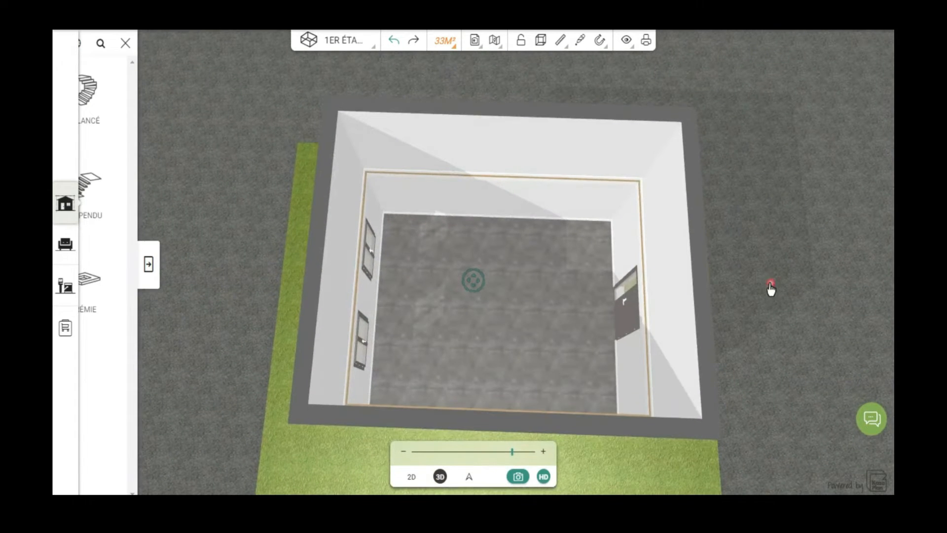
click(125, 45)
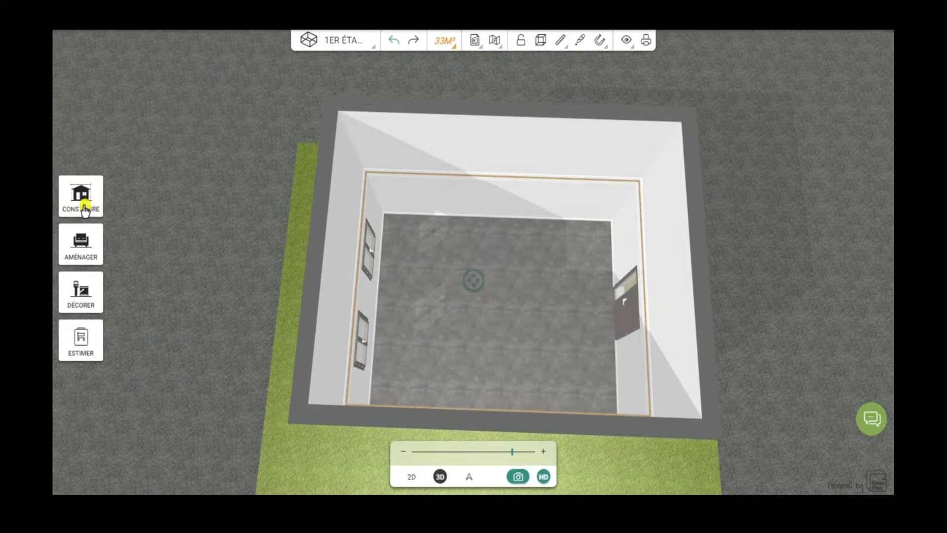
drag(173, 247, 201, 103)
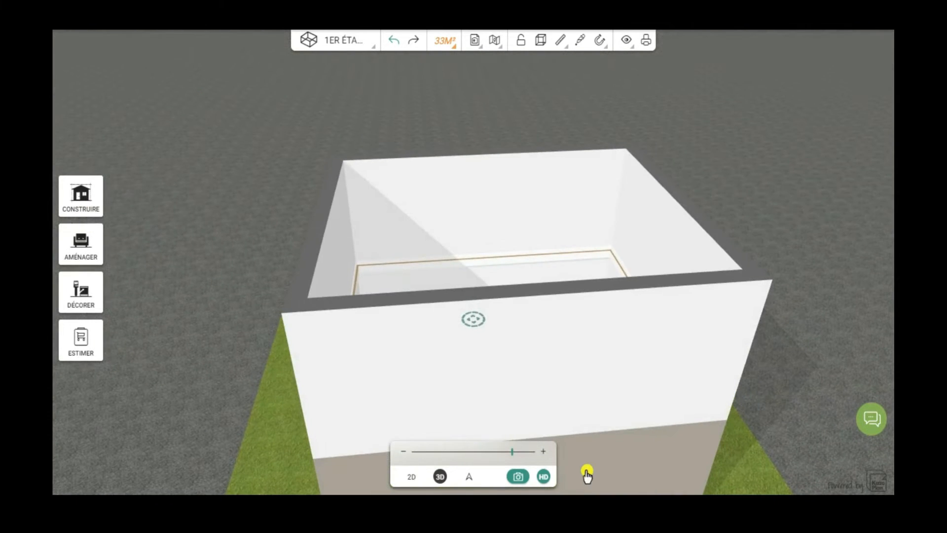
drag(148, 157, 135, 205)
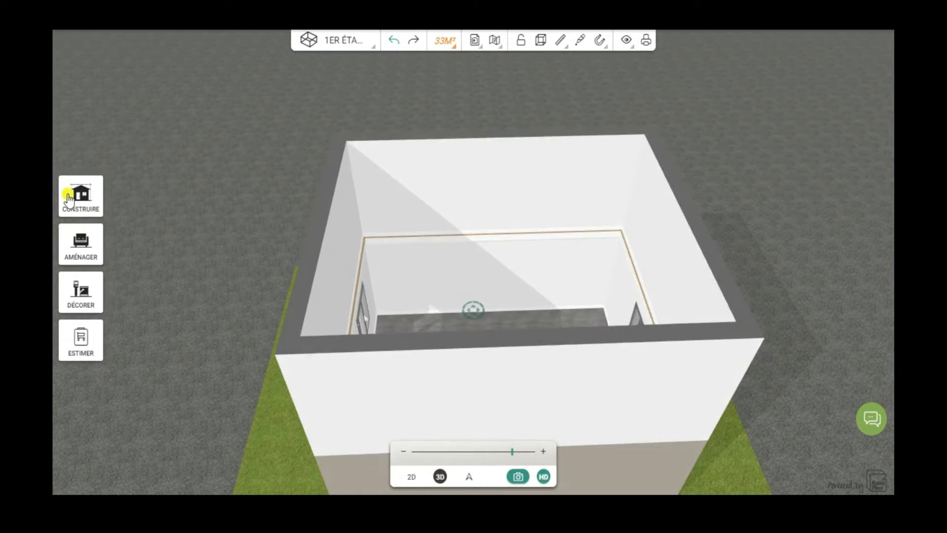
click(83, 201)
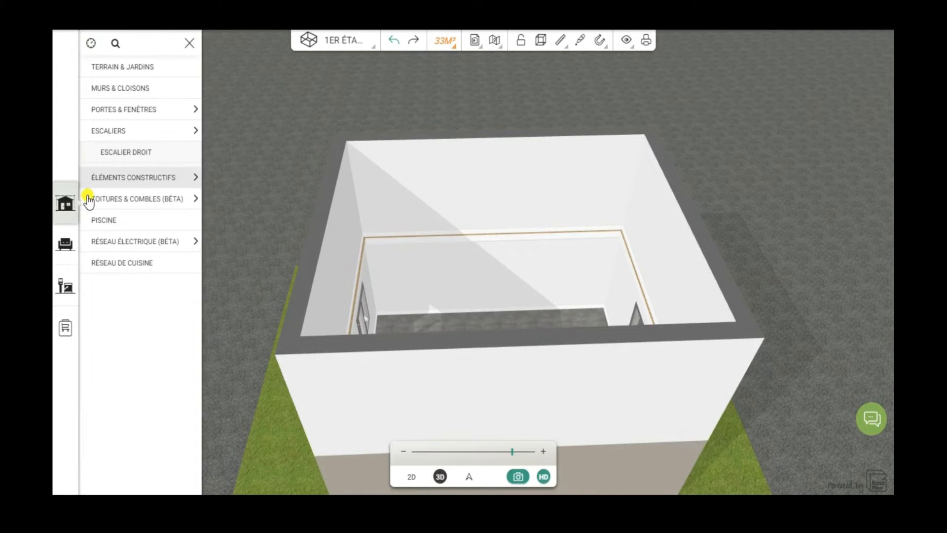
click(133, 173)
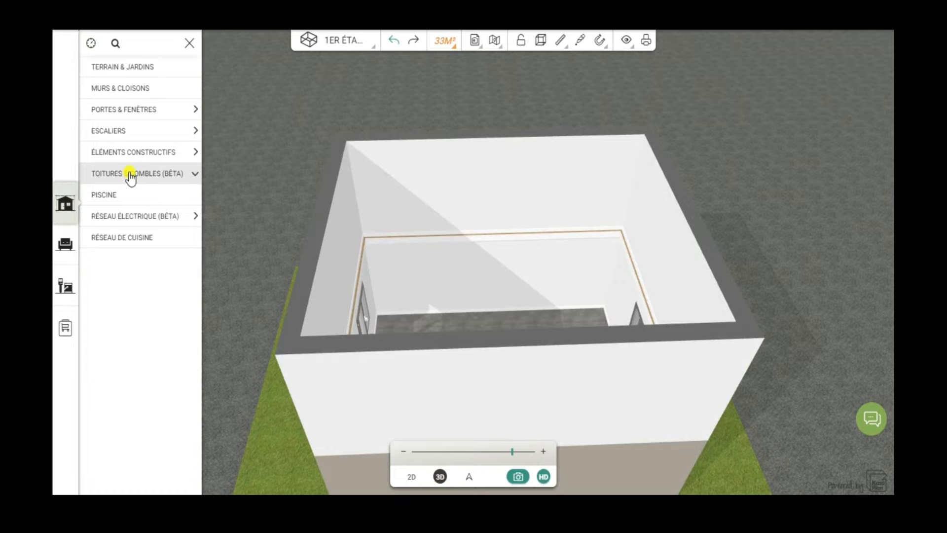
click(114, 217)
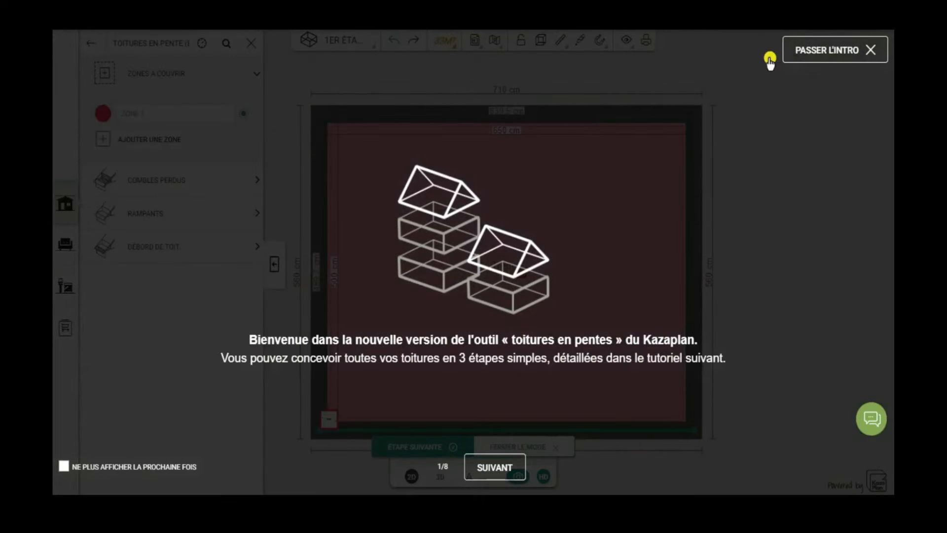
click(823, 58)
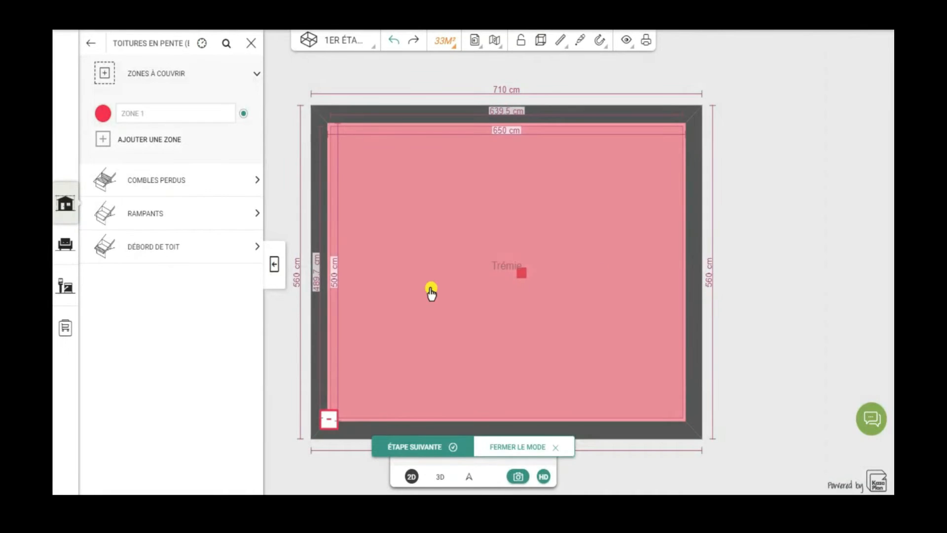
click(415, 449)
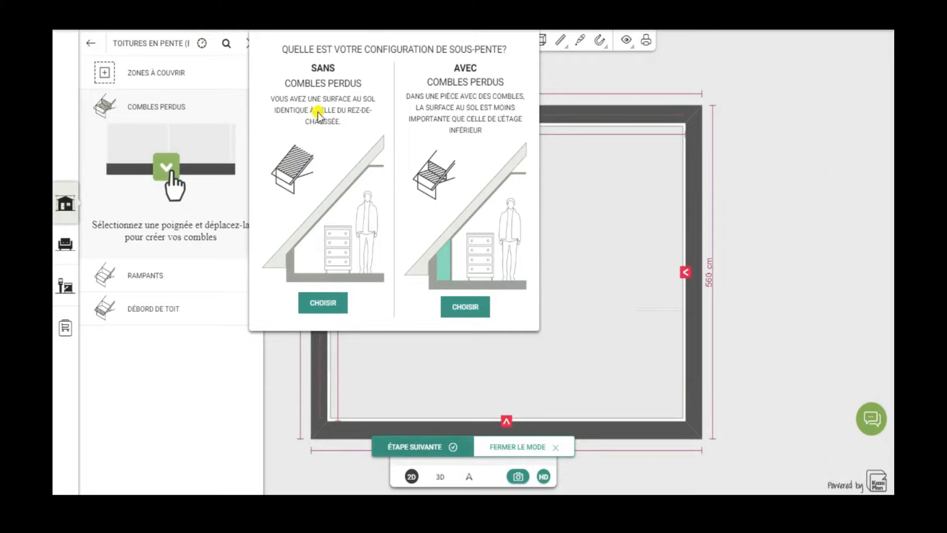
click(323, 304)
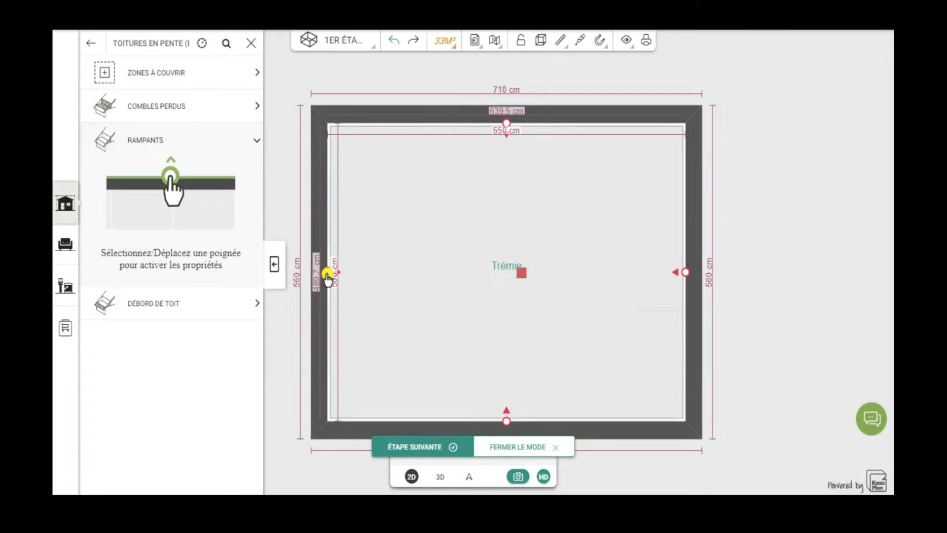
Set the ceiling height of the left wall's roof slope to 200 cm and extend it across the room to the right wall
click(327, 273)
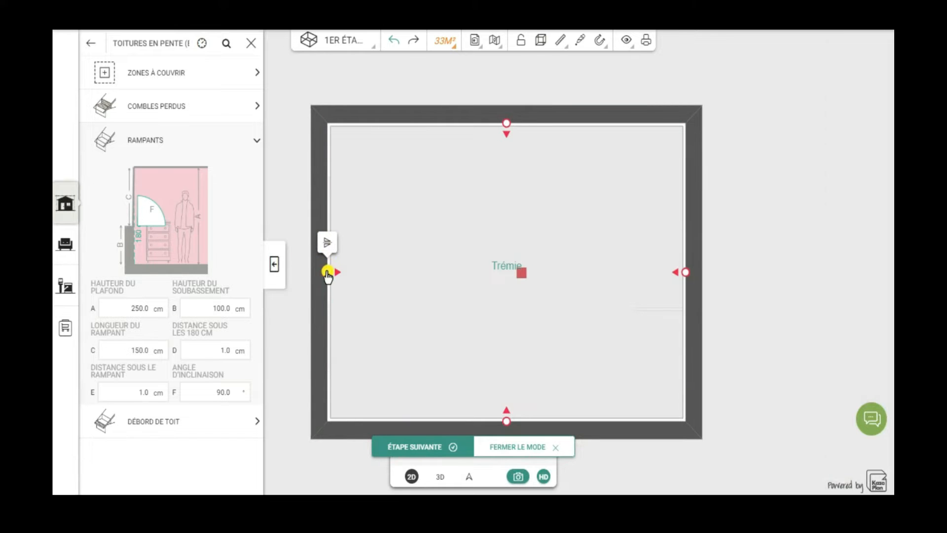
mouse_move(328, 273)
mouse_down()
mouse_move(368, 274)
mouse_move(315, 282)
mouse_up()
click(145, 308)
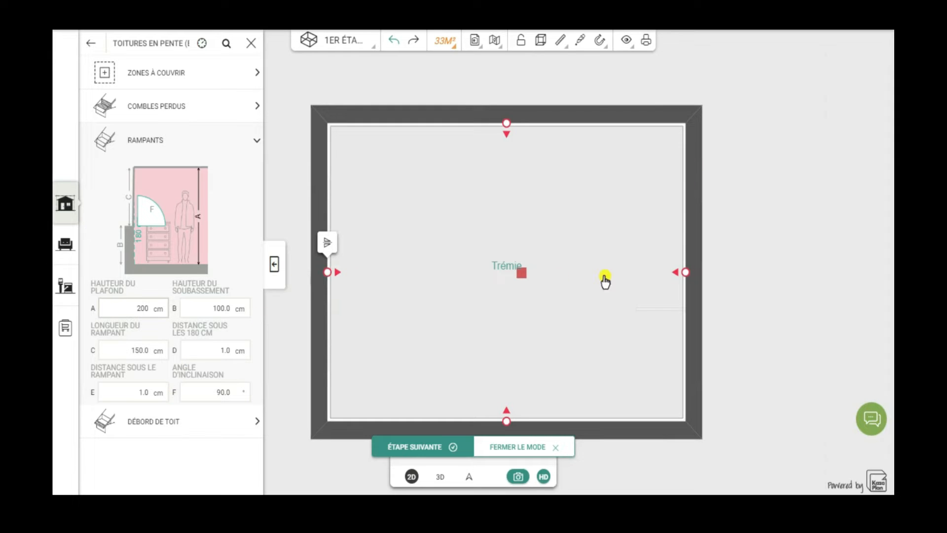
drag(329, 274, 693, 280)
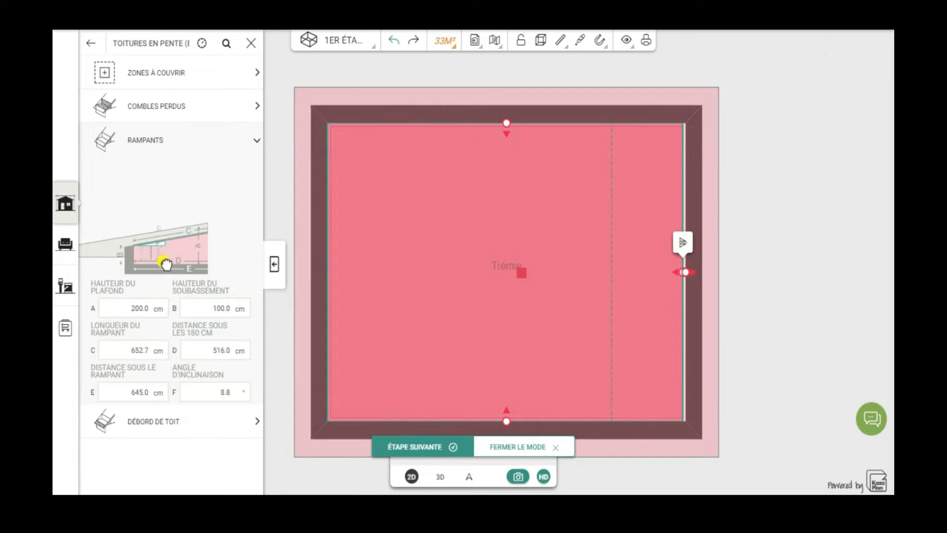
Pull all four roof overhang edges in to the outer wall faces, finish the roof, and show the building in 3D
click(404, 448)
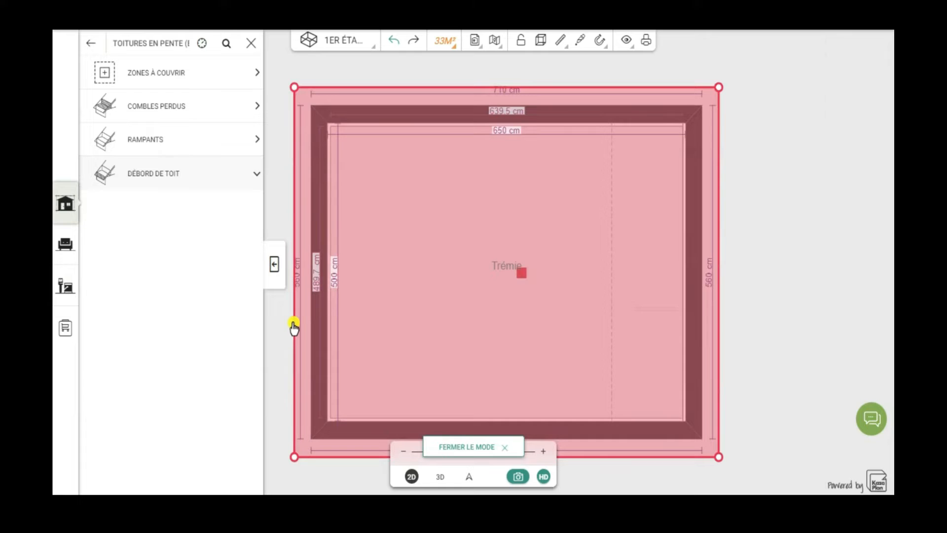
drag(300, 328, 310, 326)
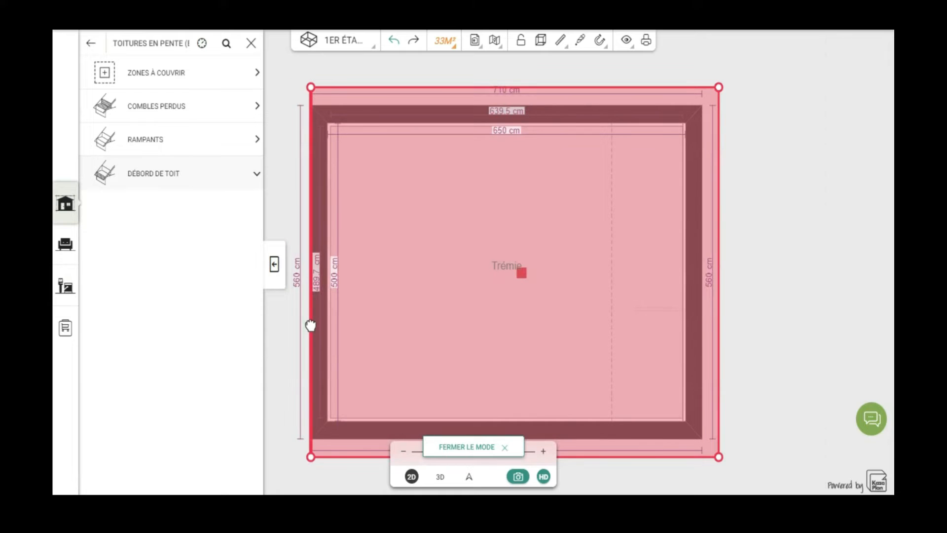
drag(503, 87, 513, 110)
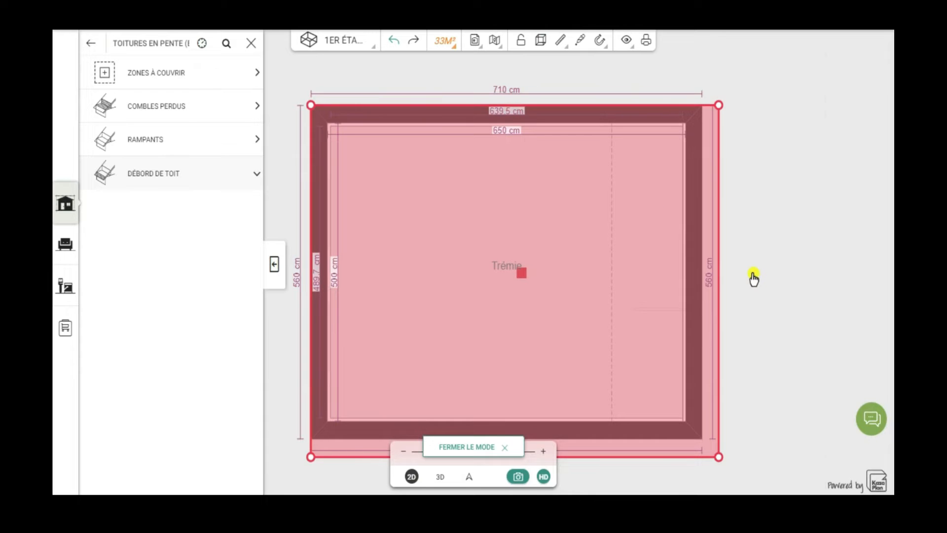
drag(718, 276, 703, 279)
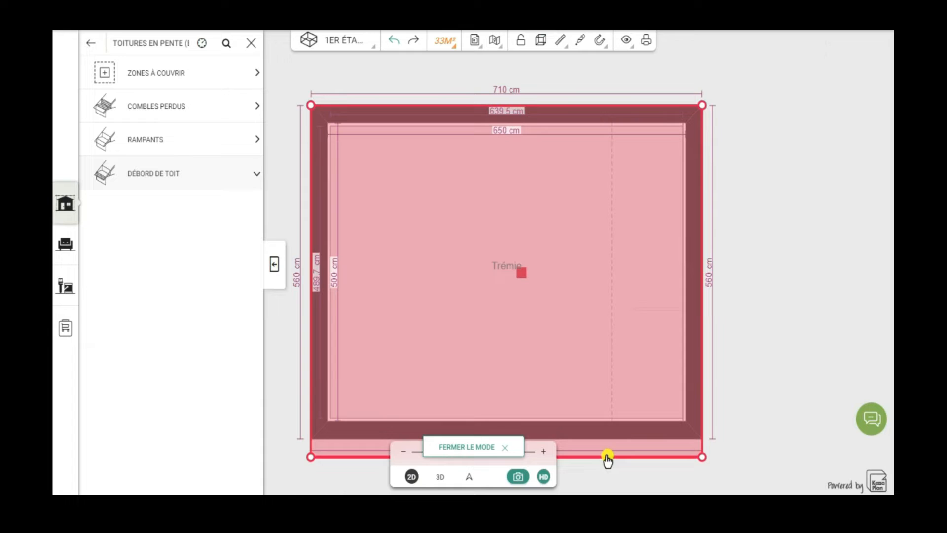
drag(616, 444, 617, 436)
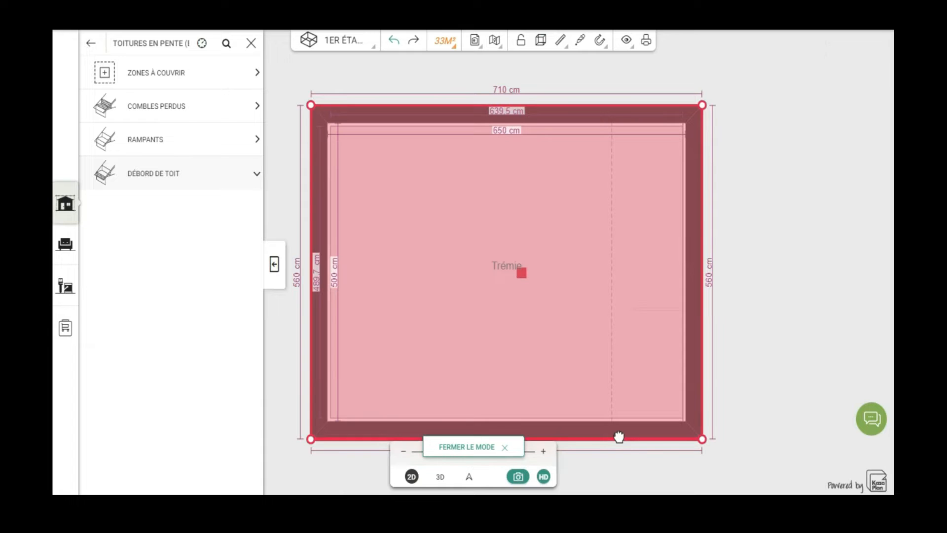
click(470, 449)
click(440, 477)
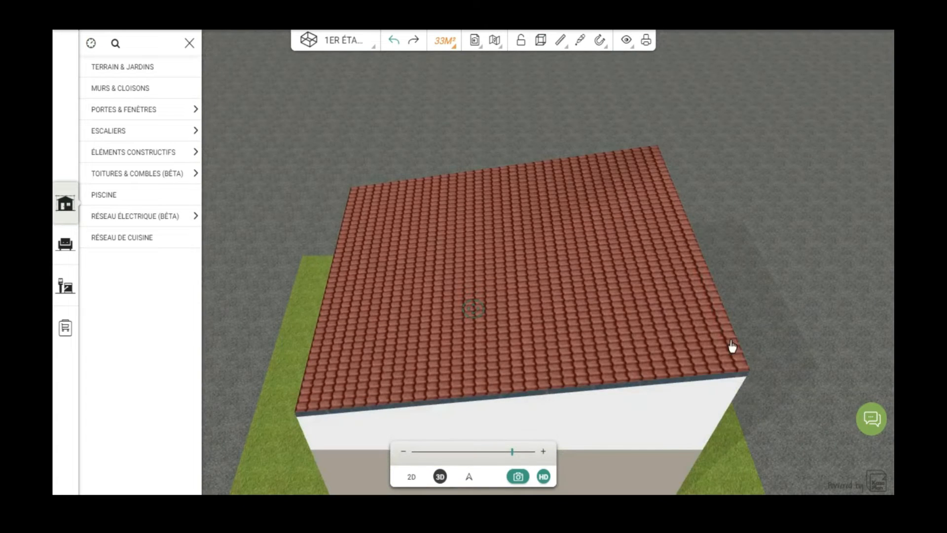
drag(732, 346, 577, 271)
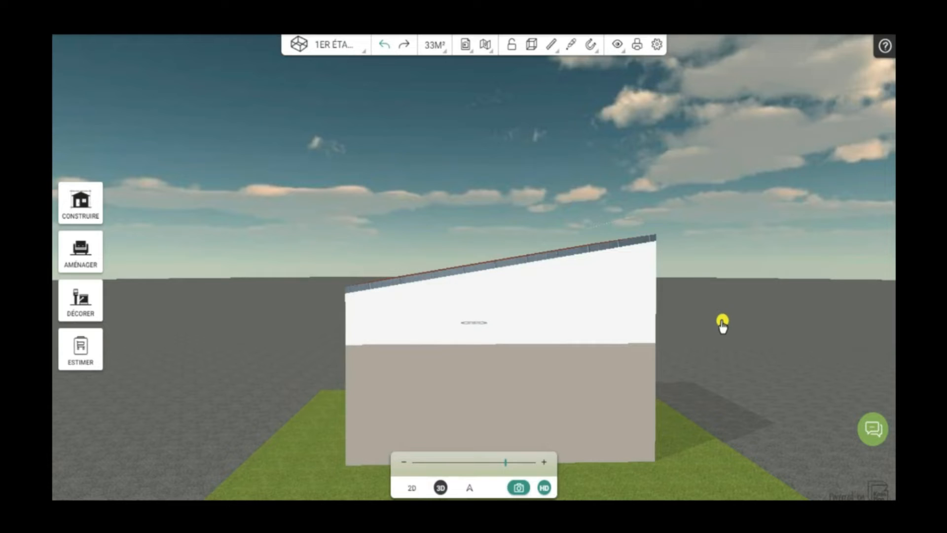
Switch to the ground floor (RDC) and place a double sliding glazed bay (Double coulissante) in the plan's lower wall, about 123 cm from the left inner wall
click(333, 48)
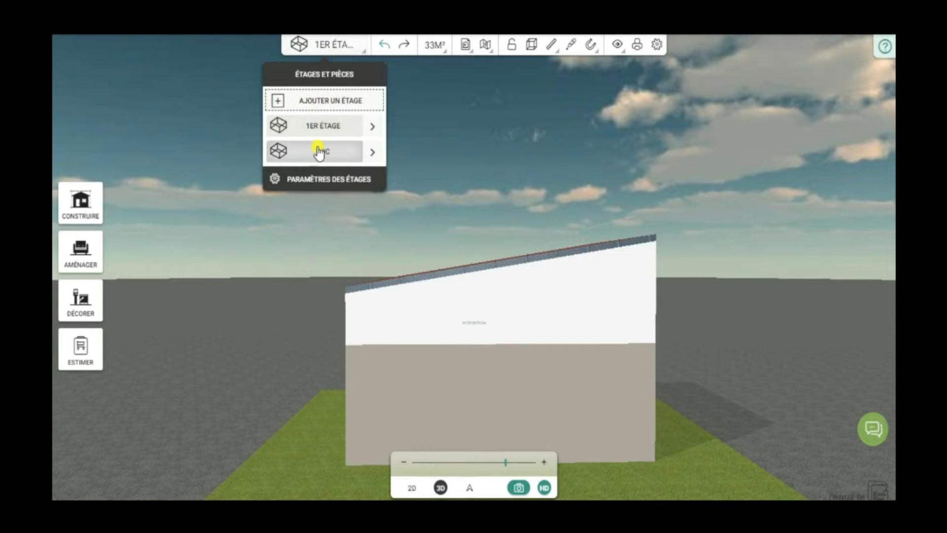
click(320, 152)
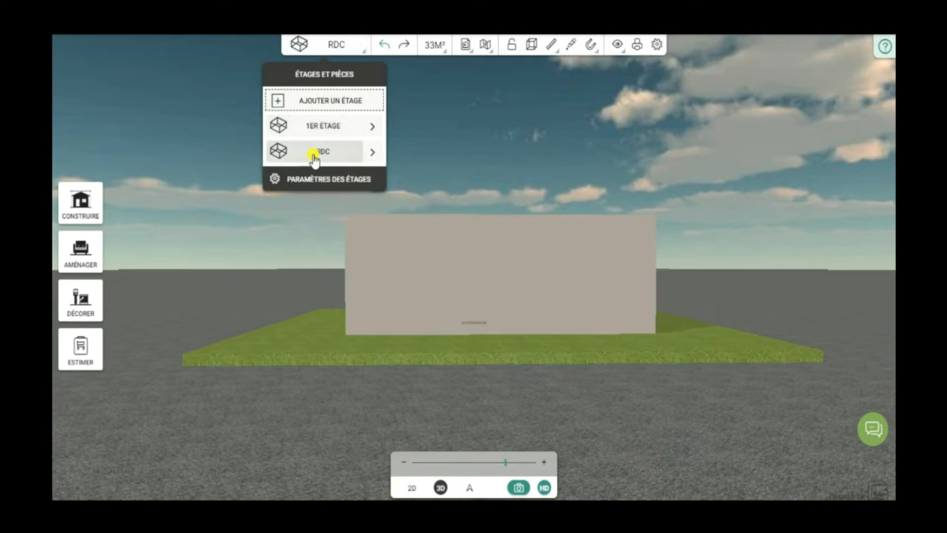
click(85, 211)
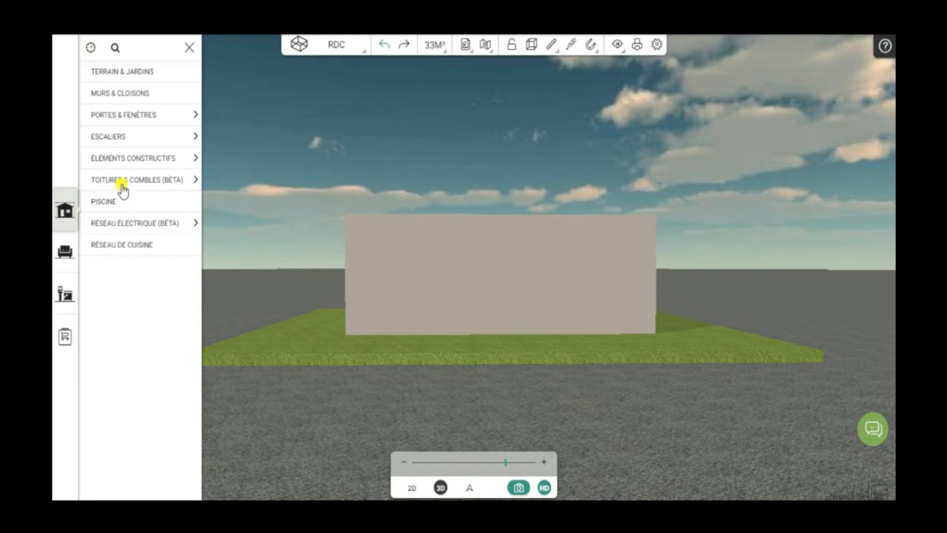
click(132, 118)
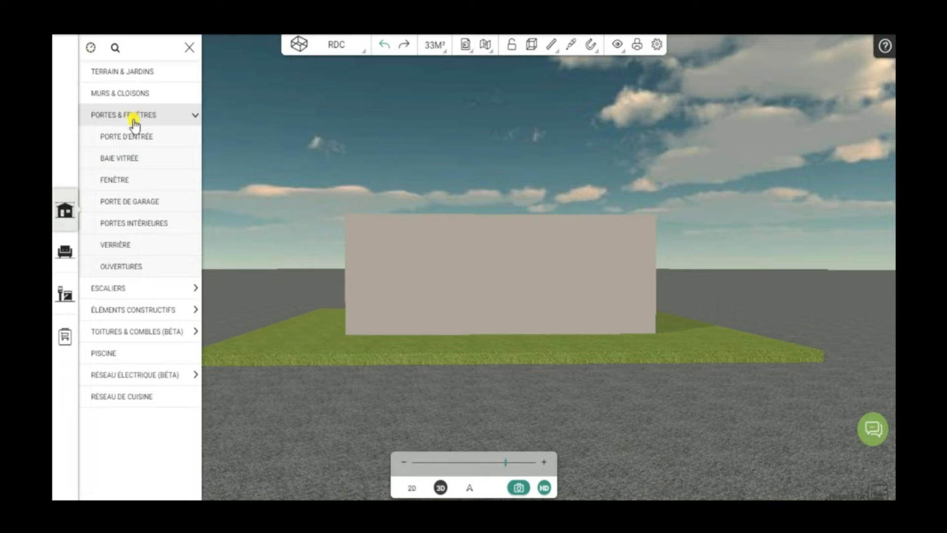
click(131, 156)
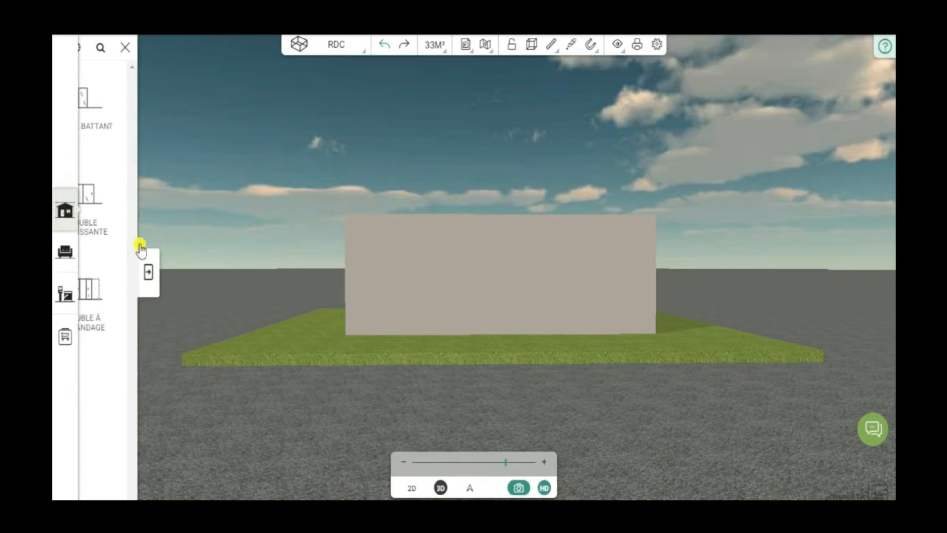
click(148, 271)
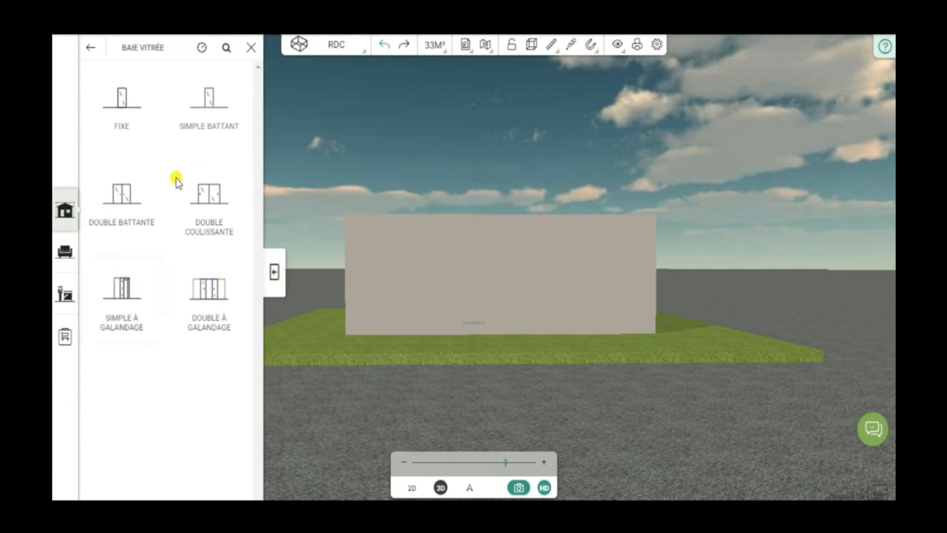
click(211, 196)
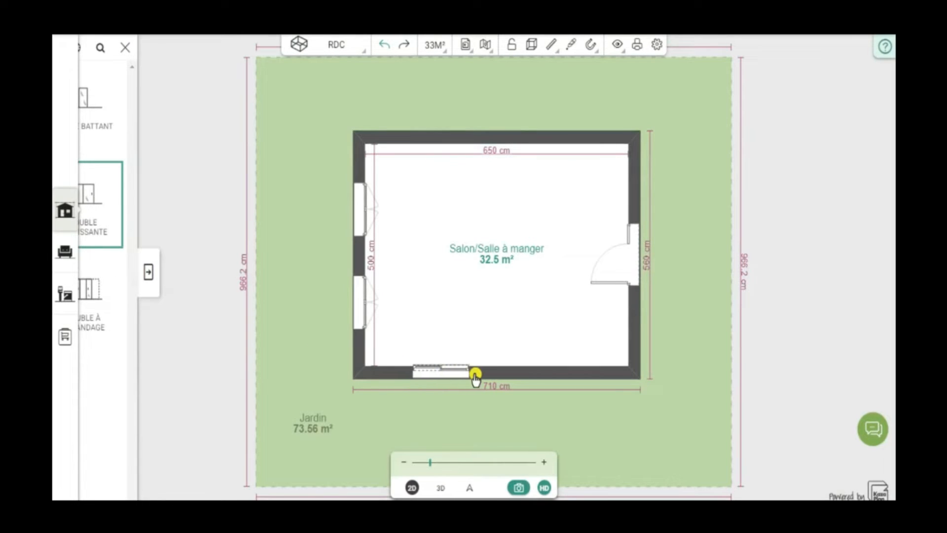
click(434, 374)
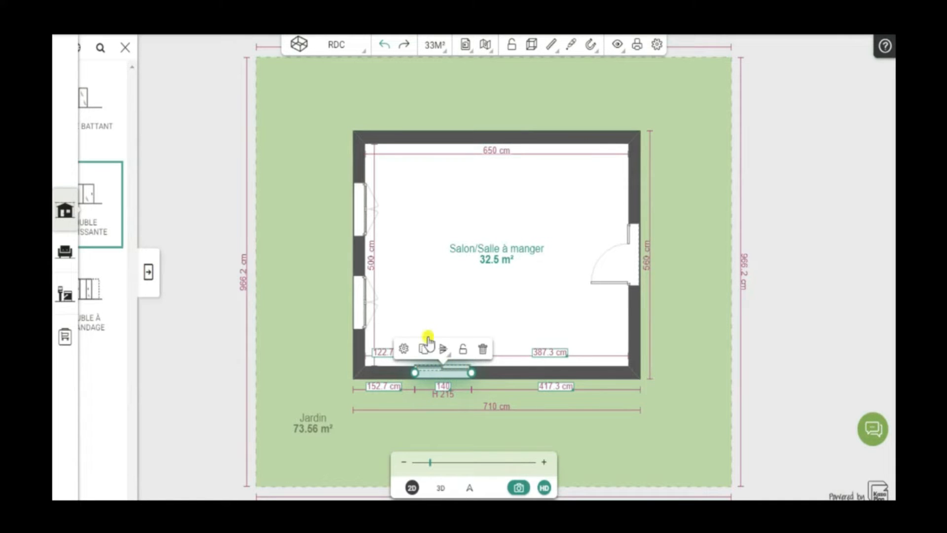
click(126, 50)
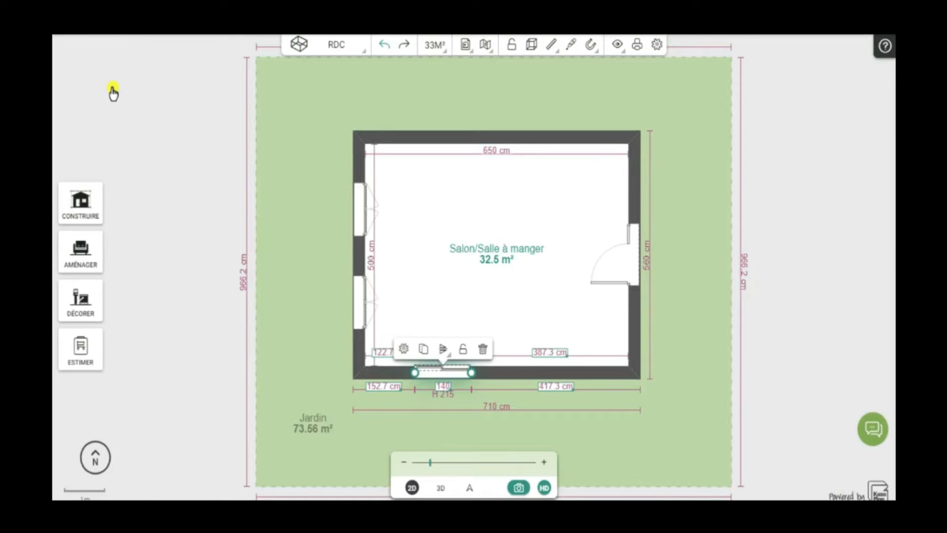
Configure the sliding bay as 230 cm high and 450 cm wide, with a 20 cm sill height and 4 glazing panels
click(404, 350)
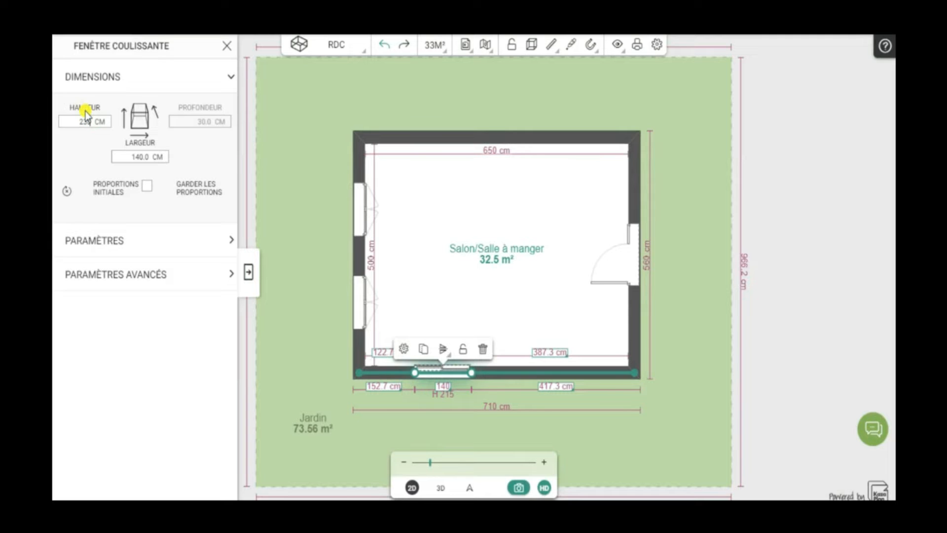
click(182, 156)
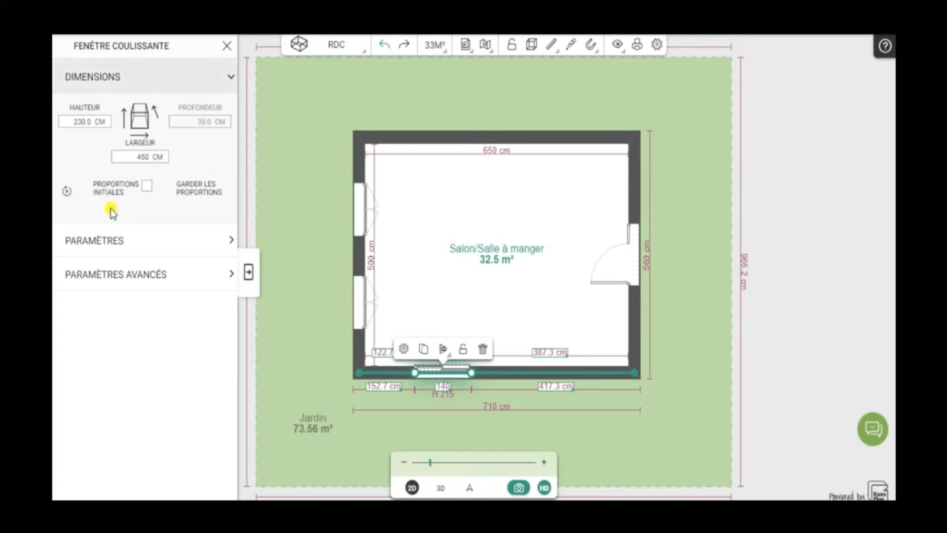
click(145, 243)
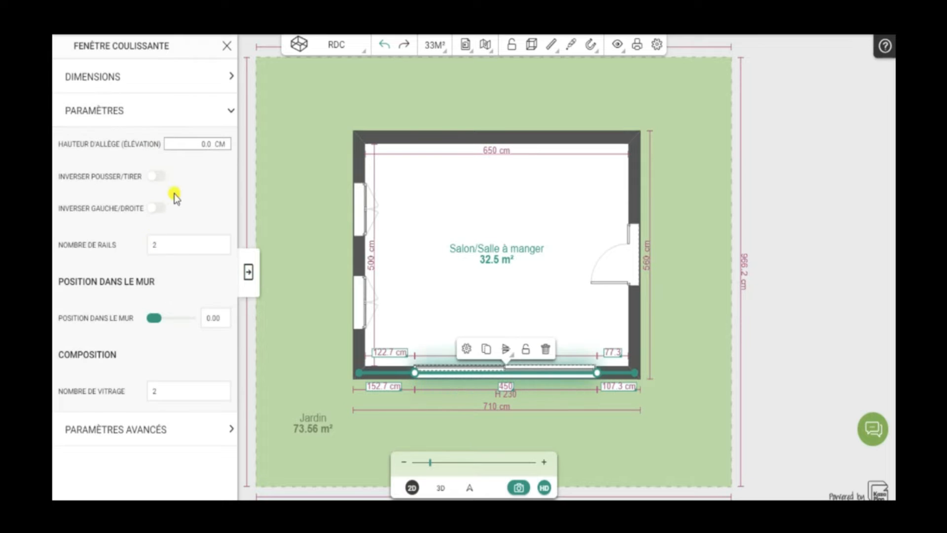
double_click(215, 146)
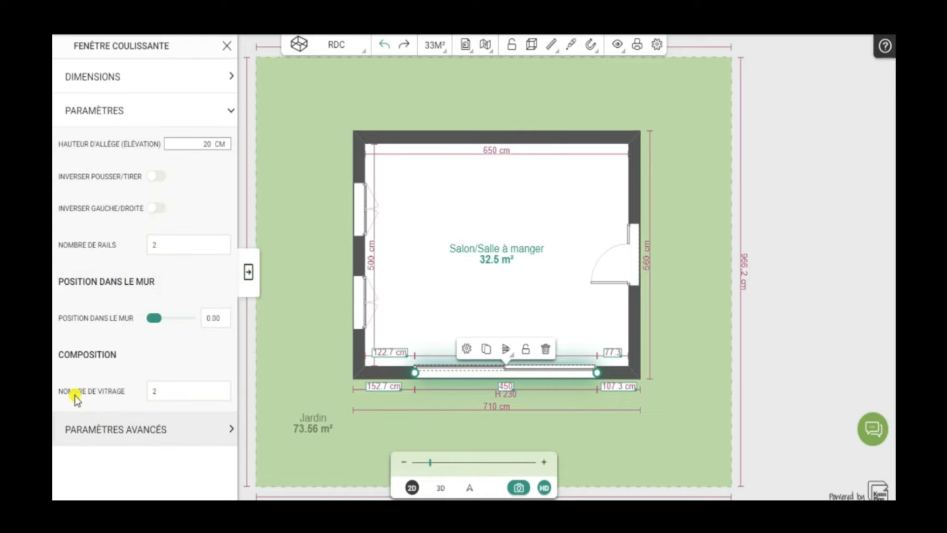
click(164, 394)
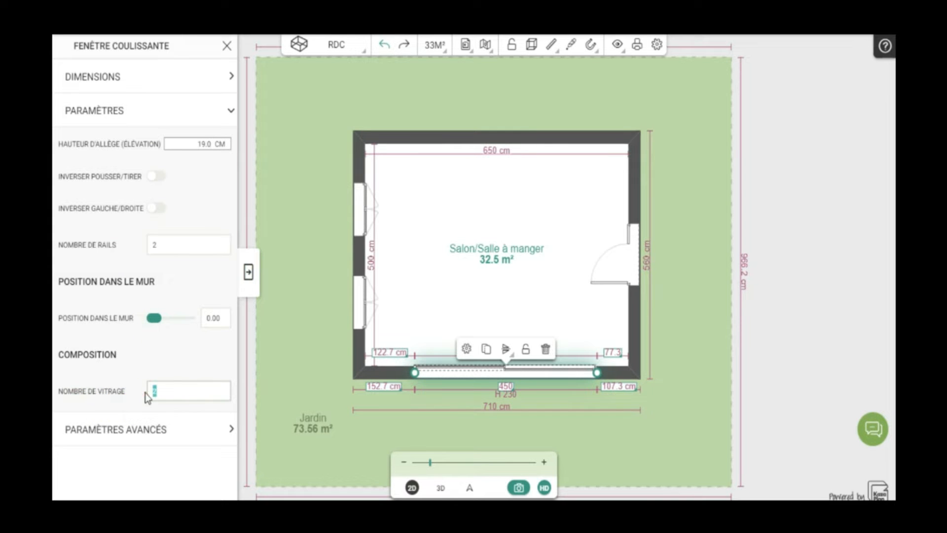
text(4)
click(256, 273)
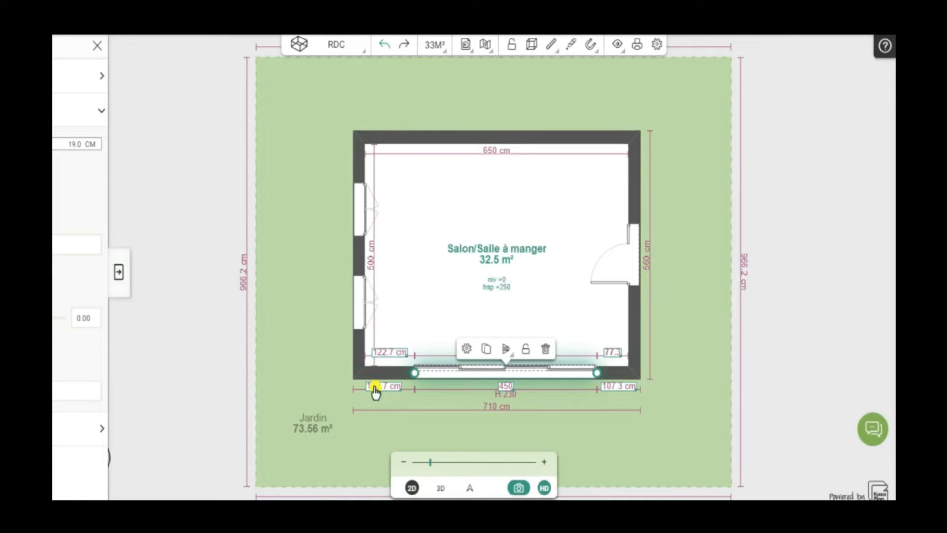
Set the sliding bay's distance from the left inner wall to 100 cm and show the bay in 3D from the front
click(381, 356)
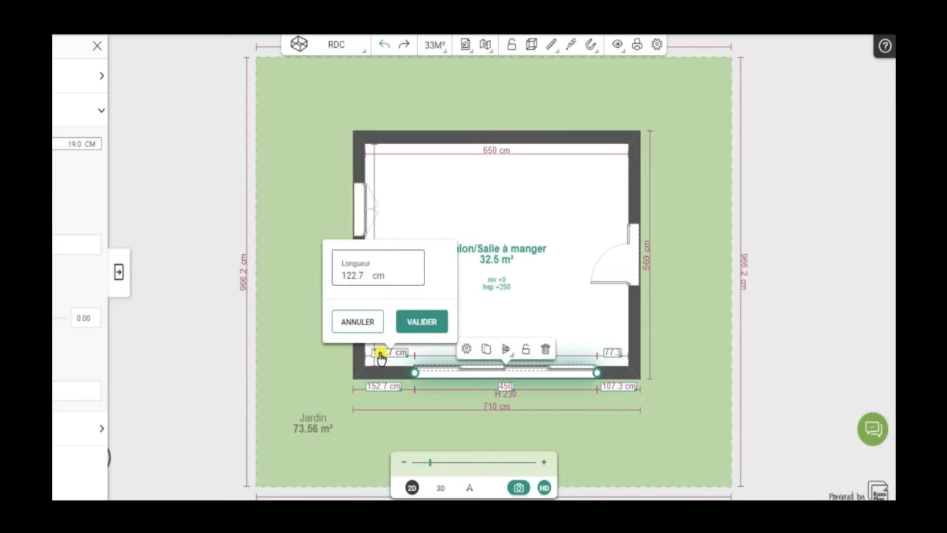
drag(369, 275, 322, 283)
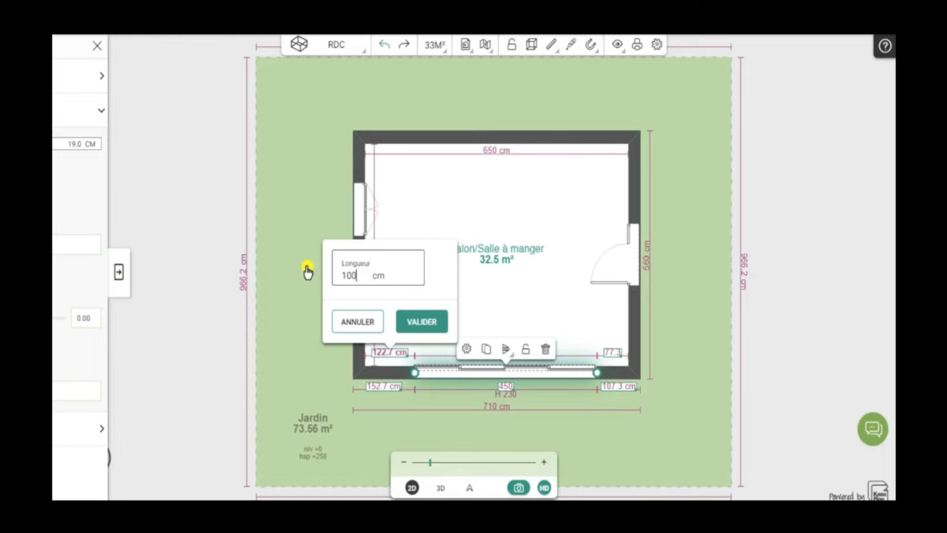
click(421, 323)
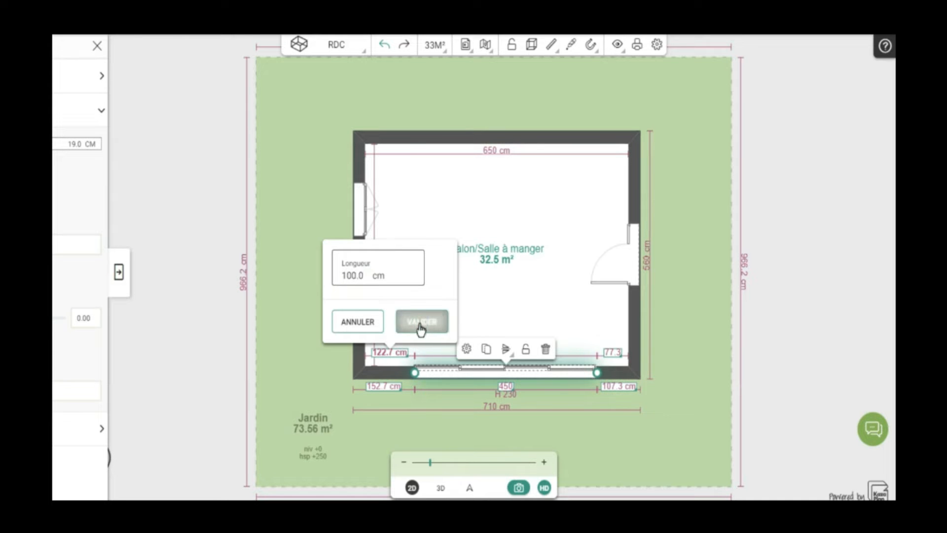
click(439, 488)
drag(631, 456, 624, 391)
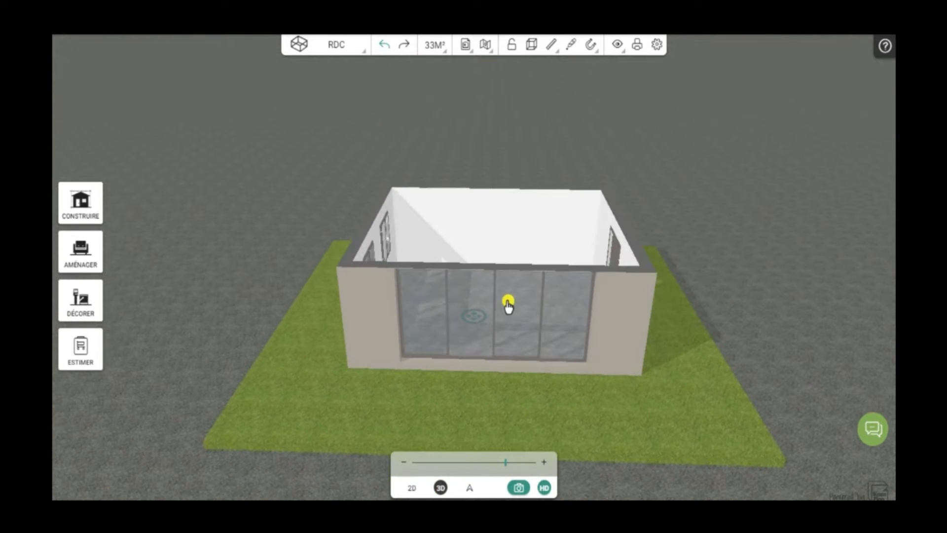
click(476, 303)
click(469, 335)
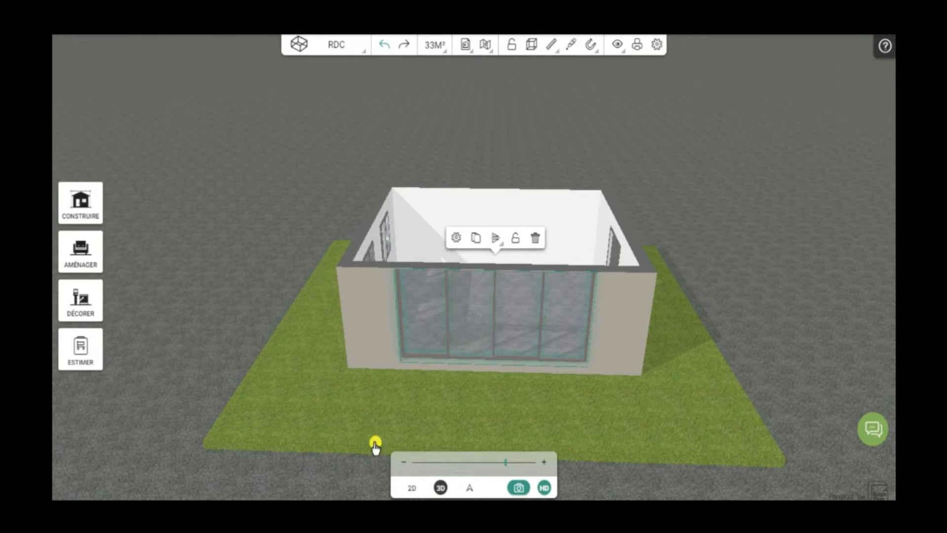
Switch to the first floor (1er étage) and place a trapezoid window (Trapèze) in the plan's lower wall, above the sliding bay
click(339, 50)
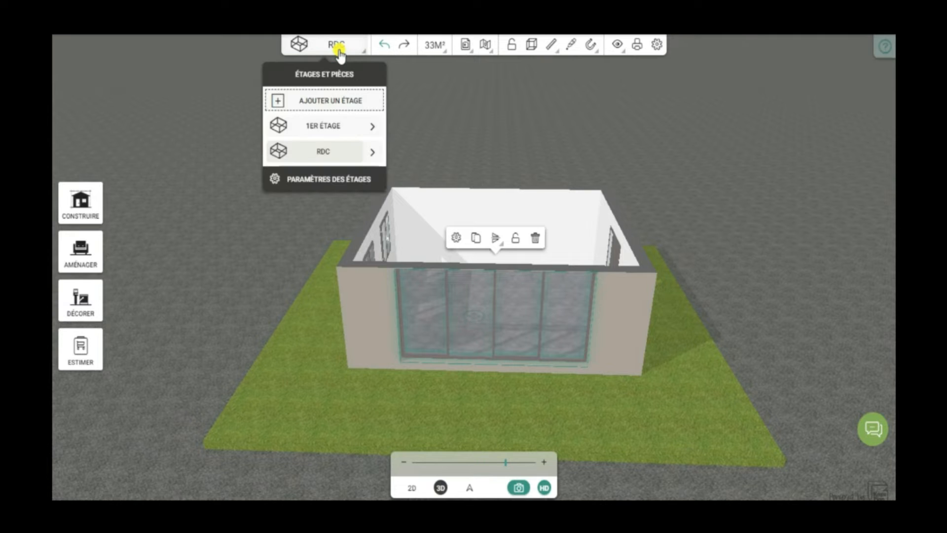
click(333, 133)
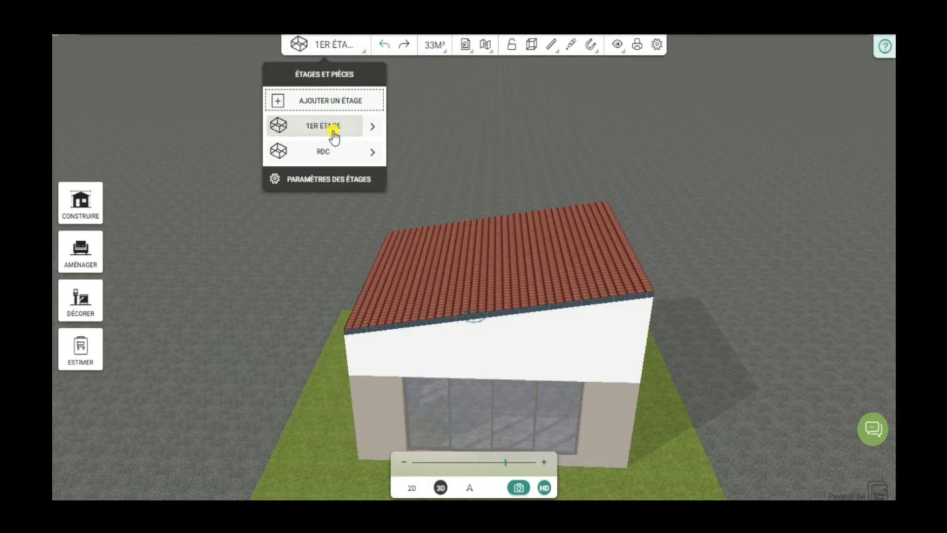
click(83, 204)
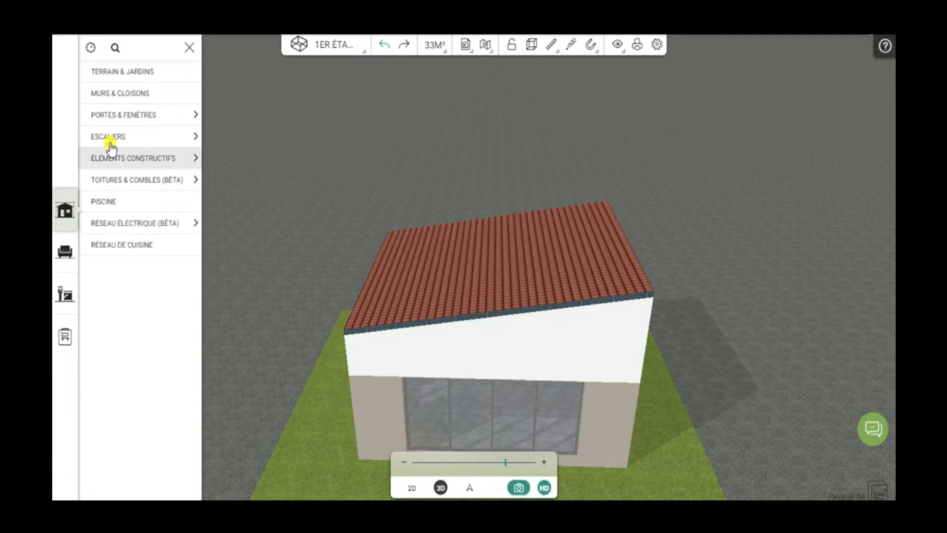
click(122, 117)
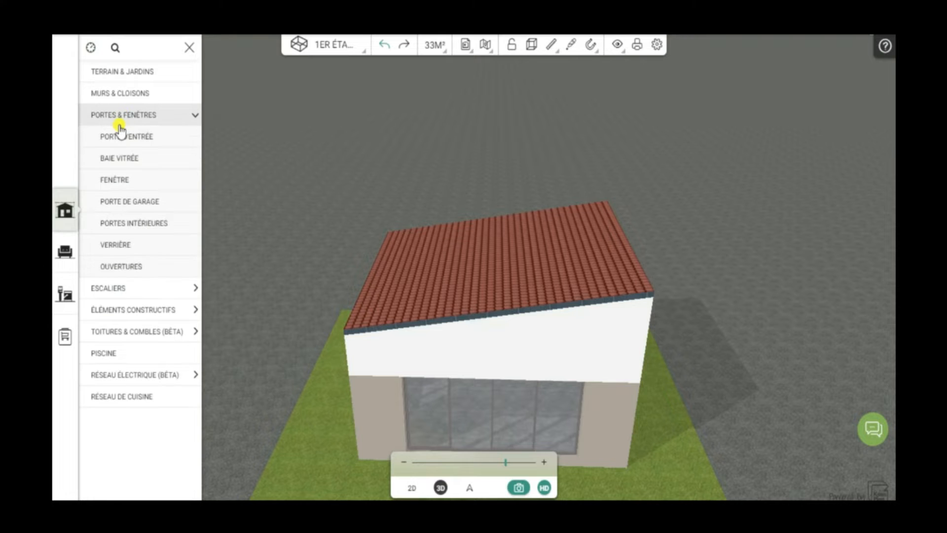
click(119, 180)
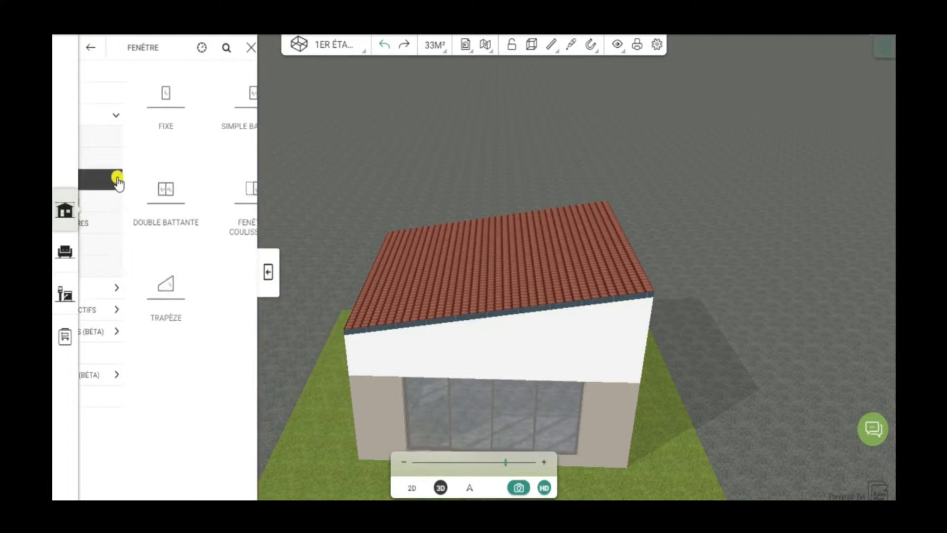
click(120, 291)
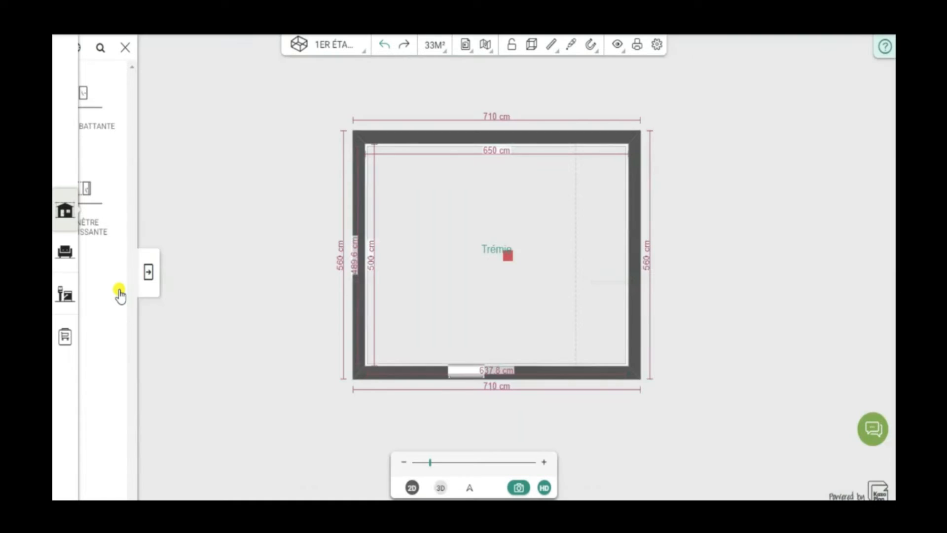
click(484, 374)
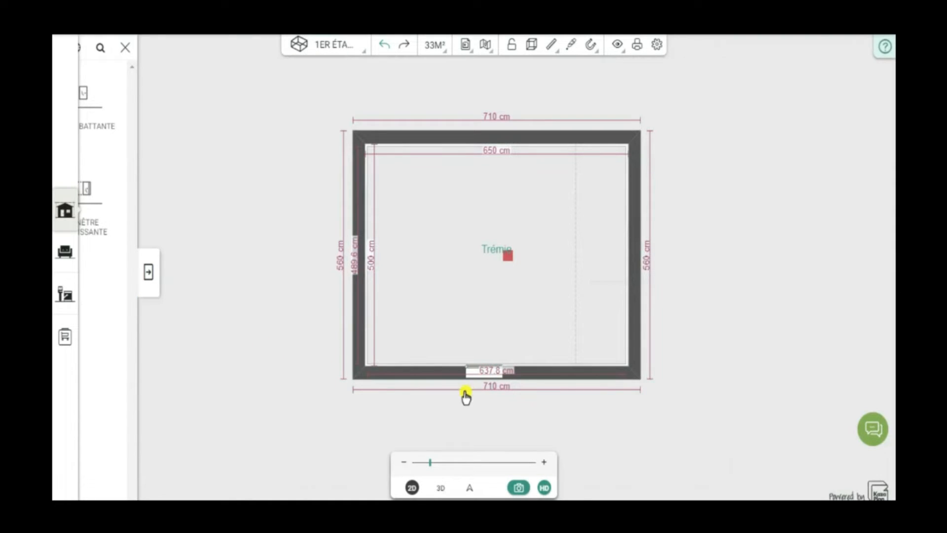
Show the building in 3D and mirror the trapezoid window so its taller side lies toward the high side of the roof
click(442, 490)
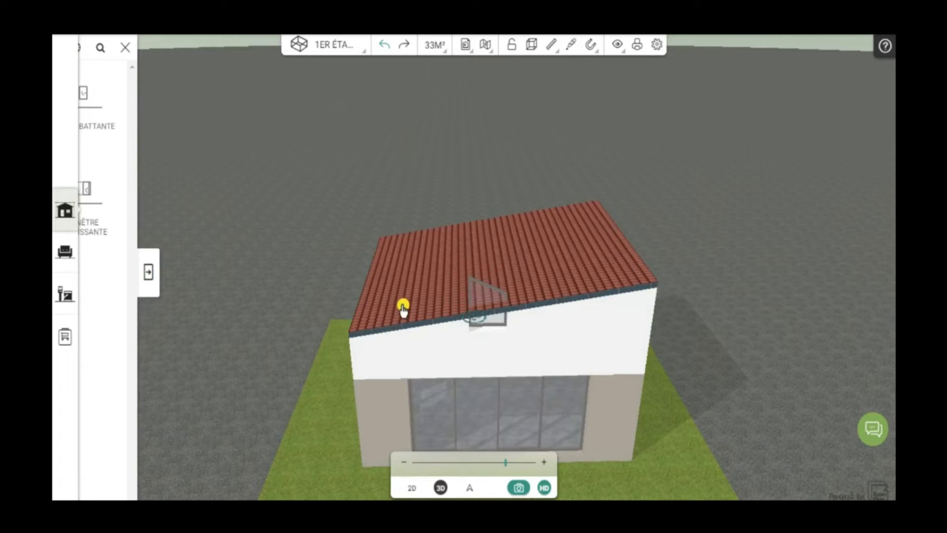
click(485, 292)
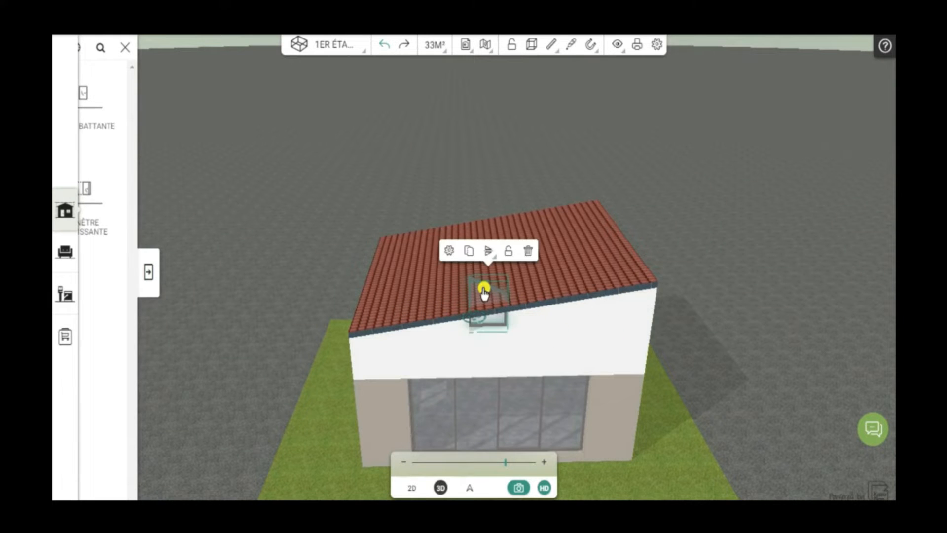
click(488, 252)
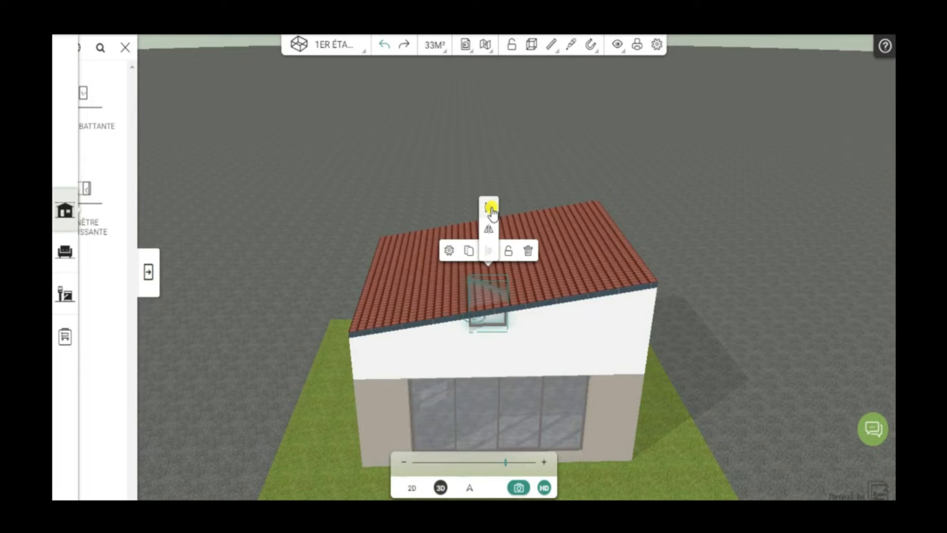
click(489, 208)
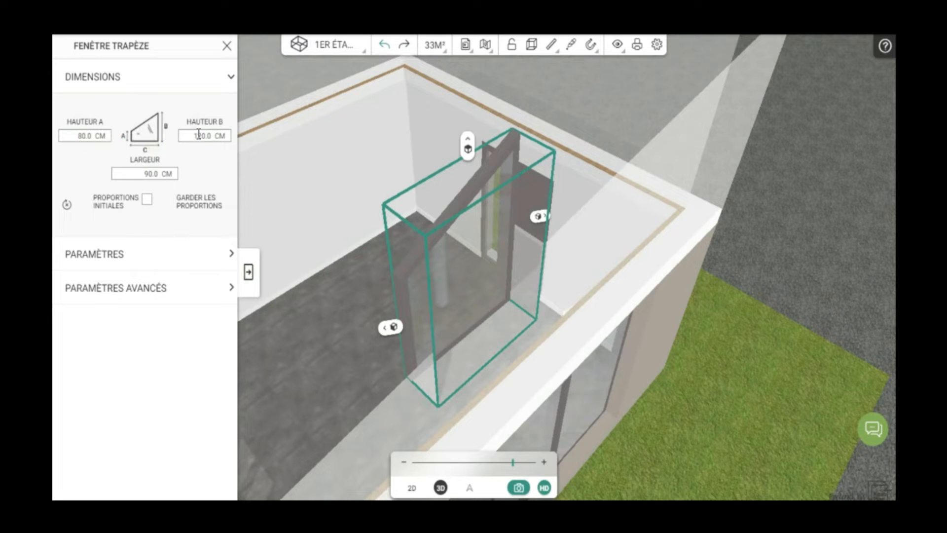
Configure the trapezoid window with height B 150 cm, width 450 cm, a 0 cm sill height and 4 glazing panels
text(150)
drag(167, 174, 120, 173)
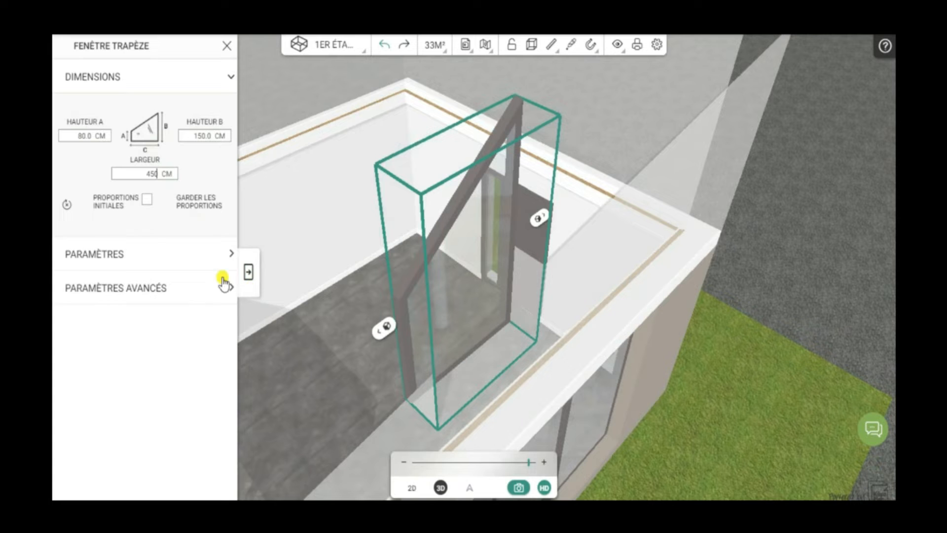
click(196, 254)
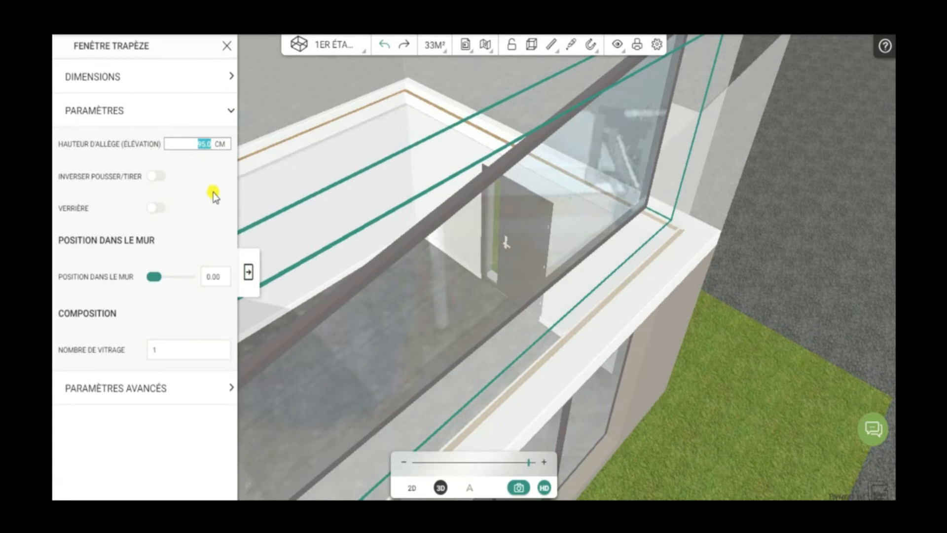
text(0)
click(173, 348)
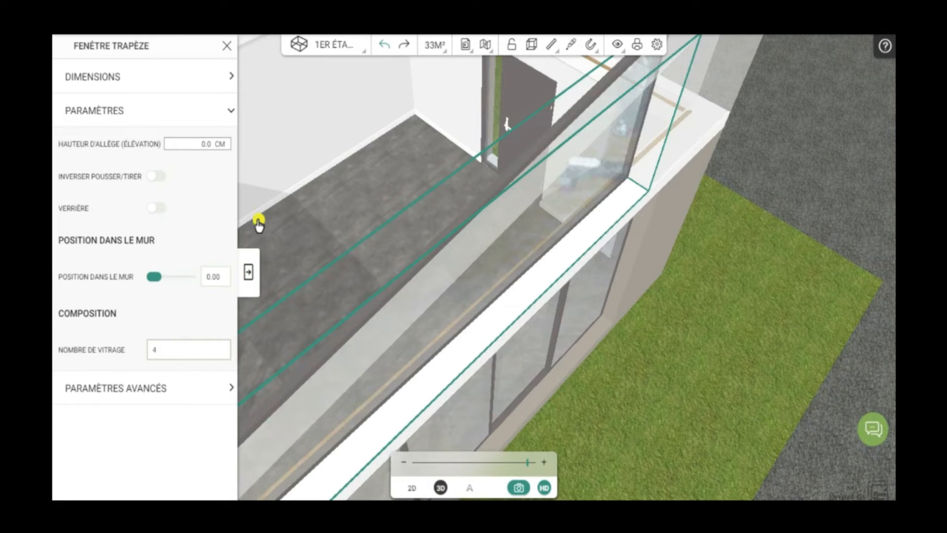
click(251, 272)
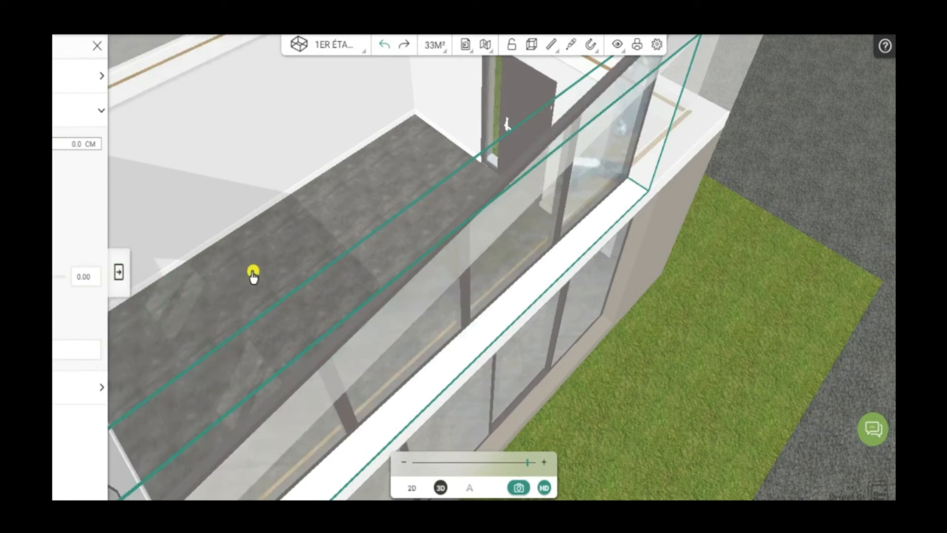
Switch to the 2D plan and move the trapezoid window's frame to the outer face of the lower wall
drag(651, 401, 610, 405)
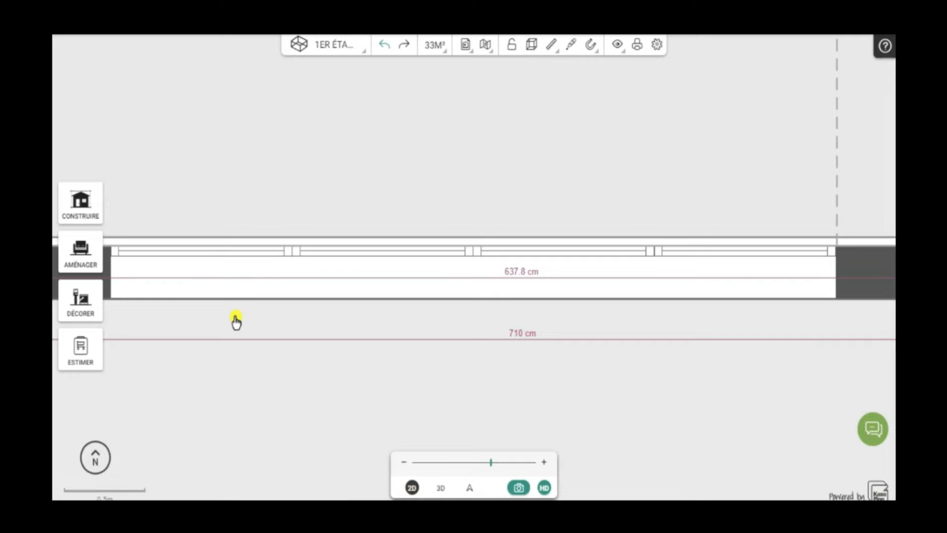
scroll(274, 318, down, 5)
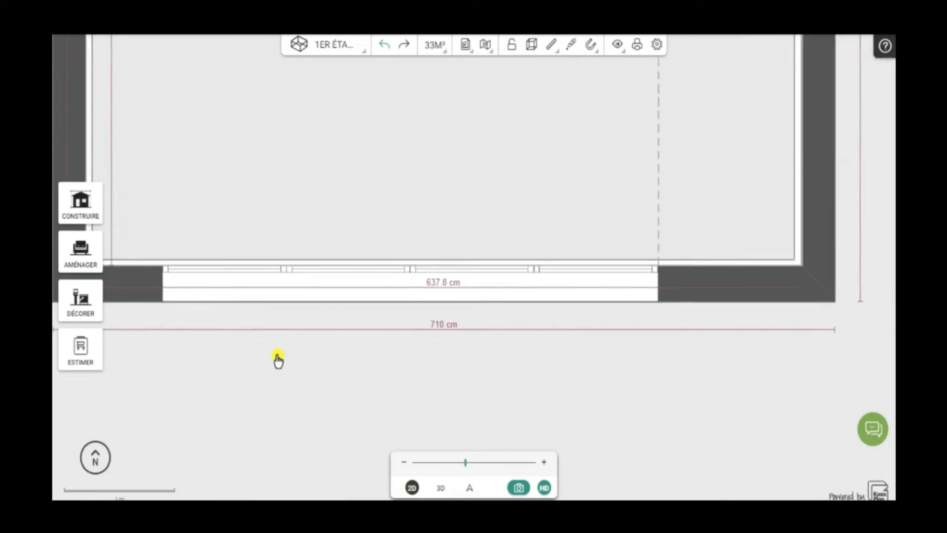
click(223, 290)
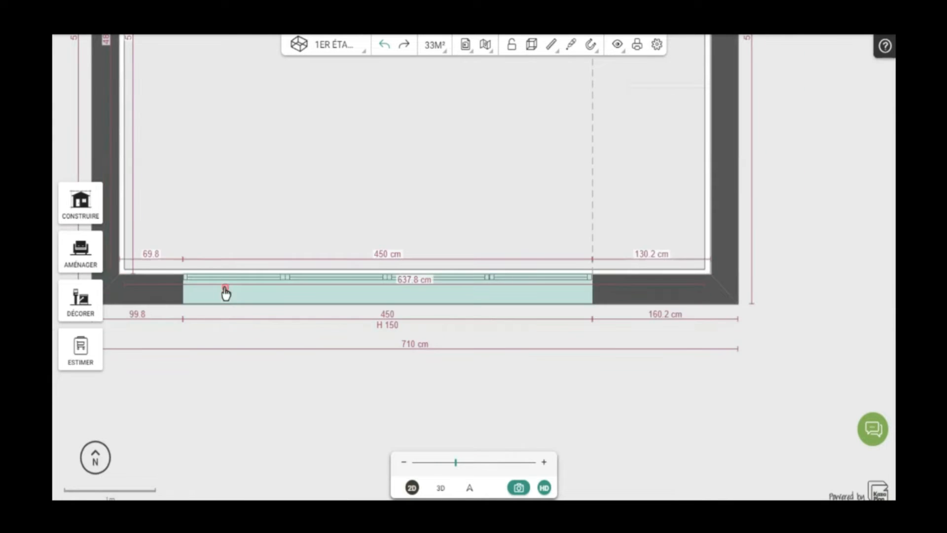
click(144, 256)
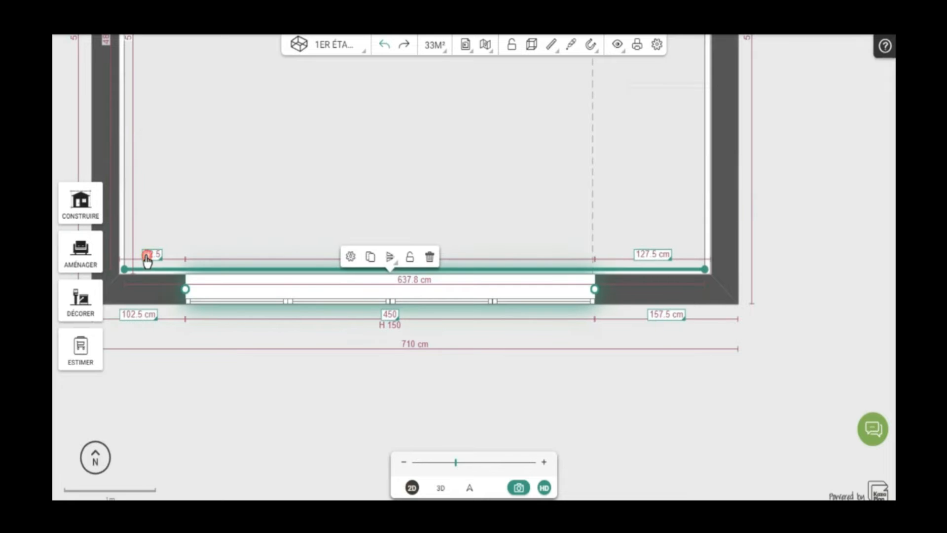
click(286, 295)
click(149, 265)
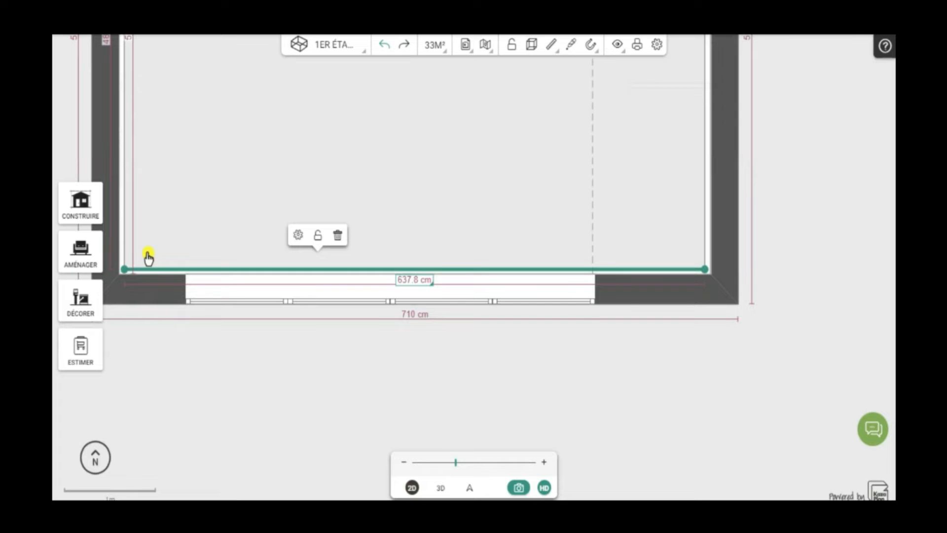
Set the outer-face trapezoid window's distance from the left inner wall to 100 cm and show it in 3D
click(237, 290)
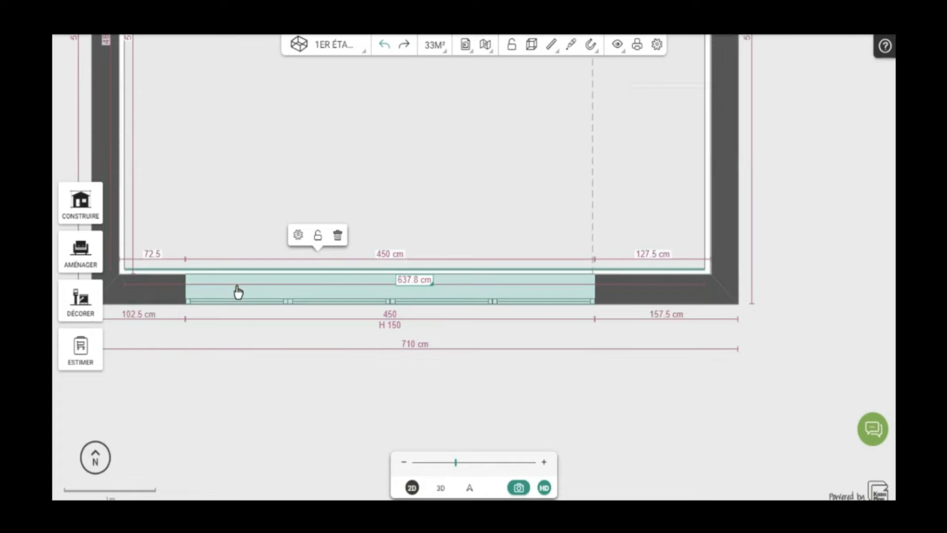
click(157, 258)
click(106, 177)
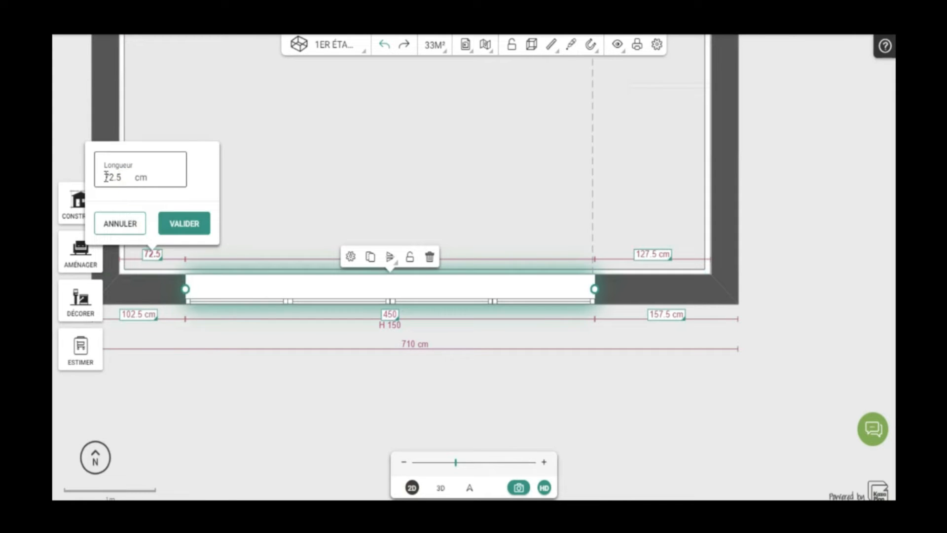
text(100)
click(188, 223)
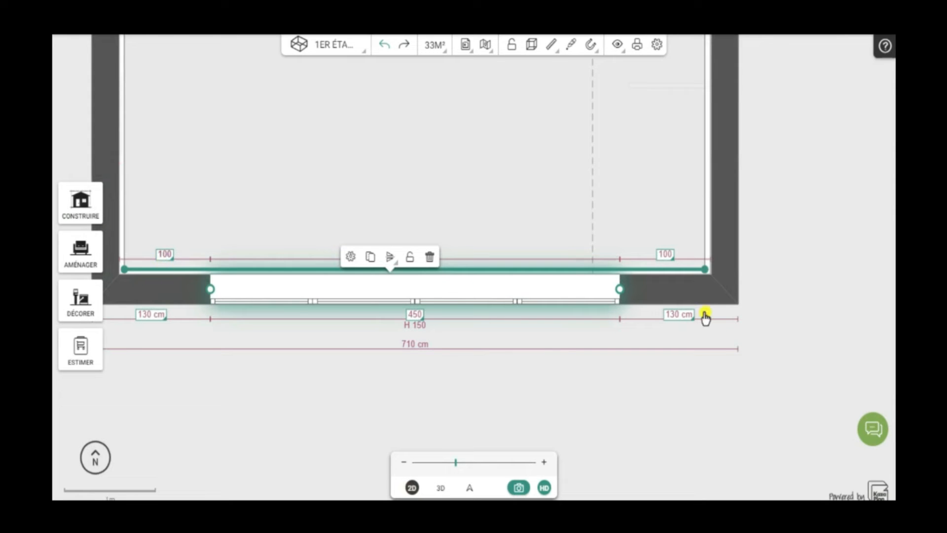
click(439, 488)
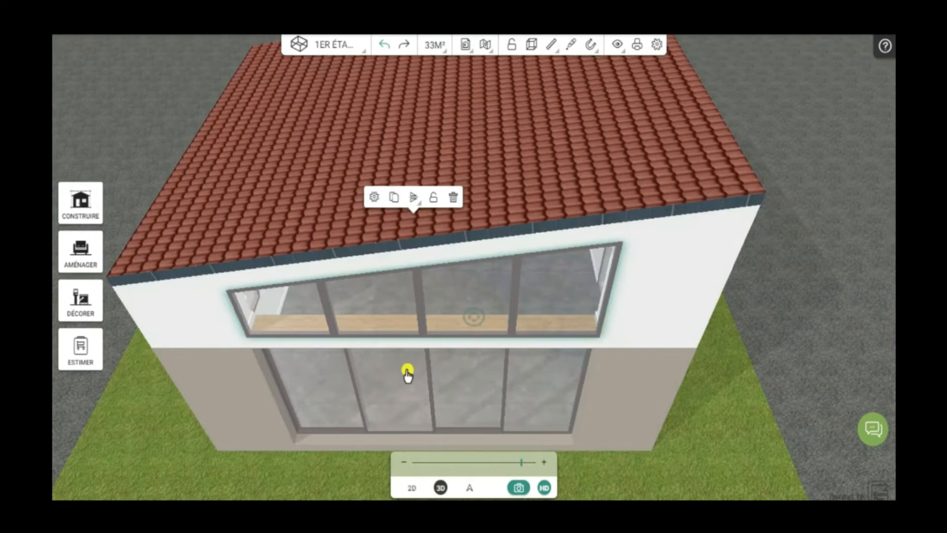
Move the trapezoid window's frame to the wall's inner face in 2D and set its distance from the left inner wall to 100 cm
click(411, 489)
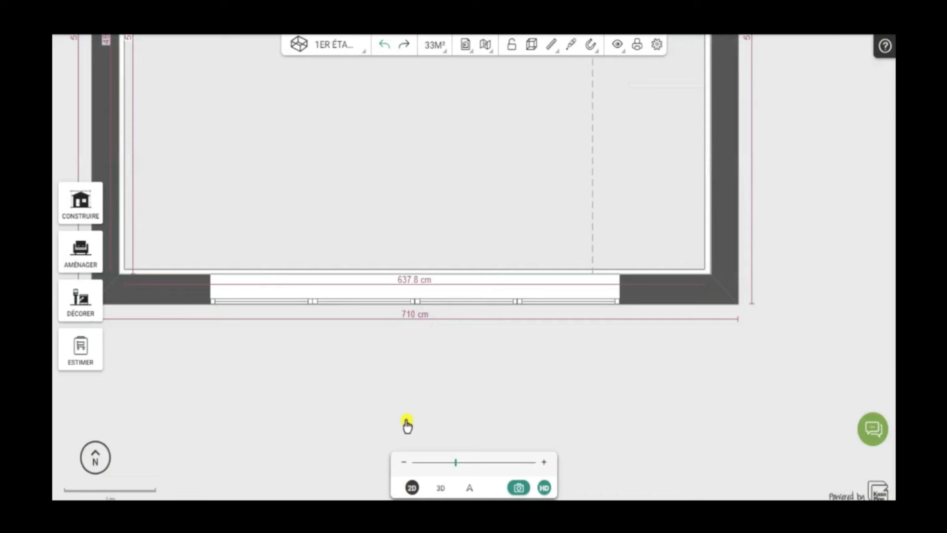
click(398, 286)
click(394, 291)
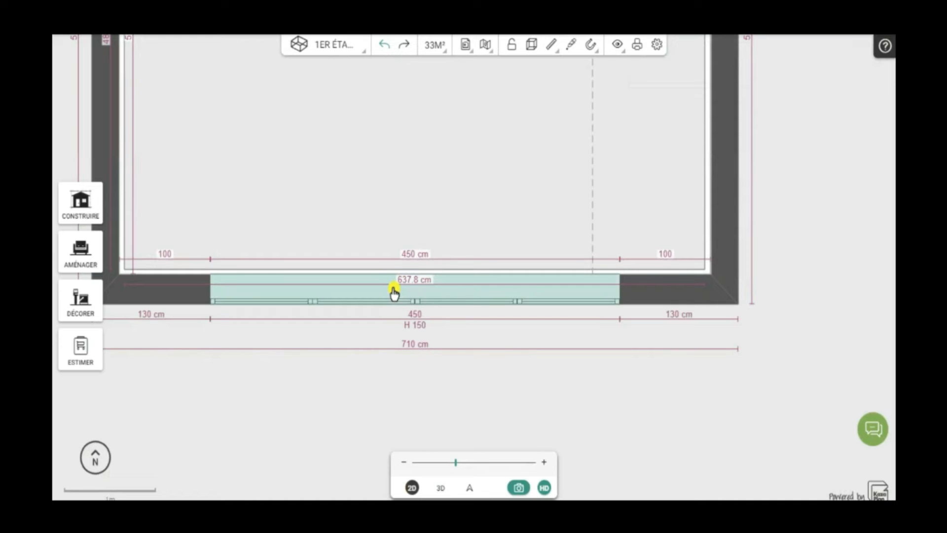
drag(384, 279, 393, 268)
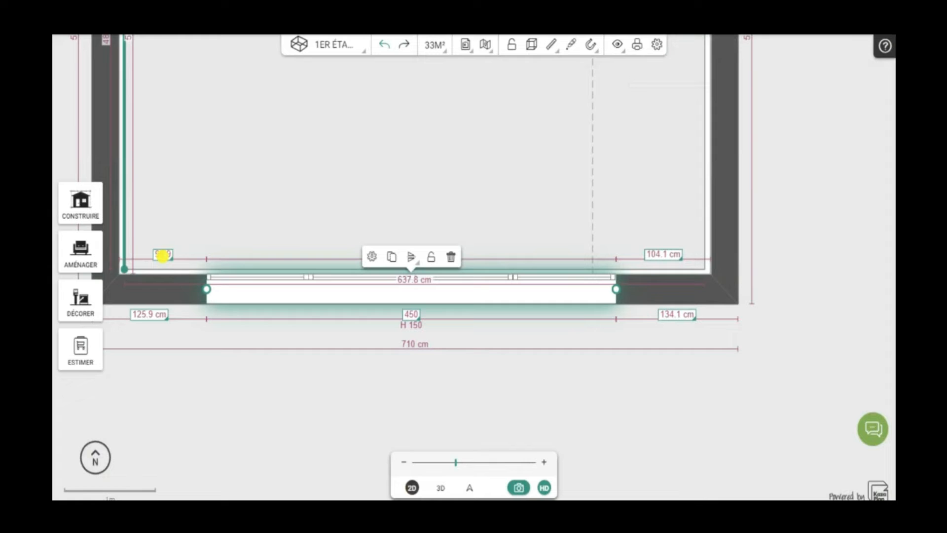
click(162, 254)
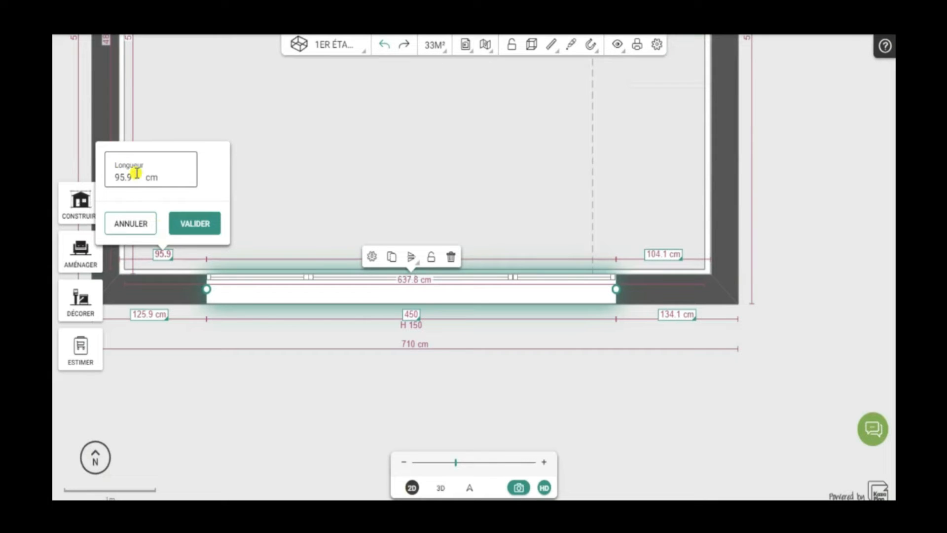
drag(132, 177, 91, 176)
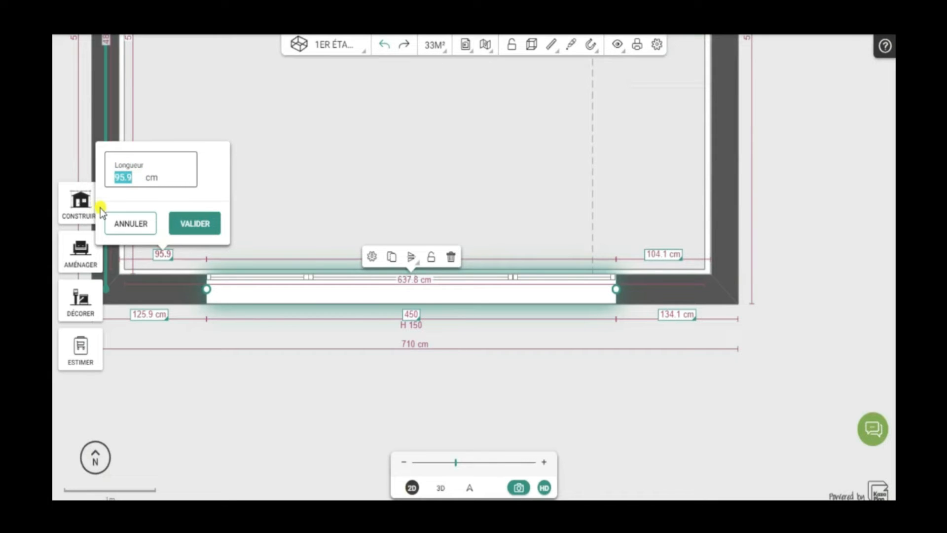
text(100)
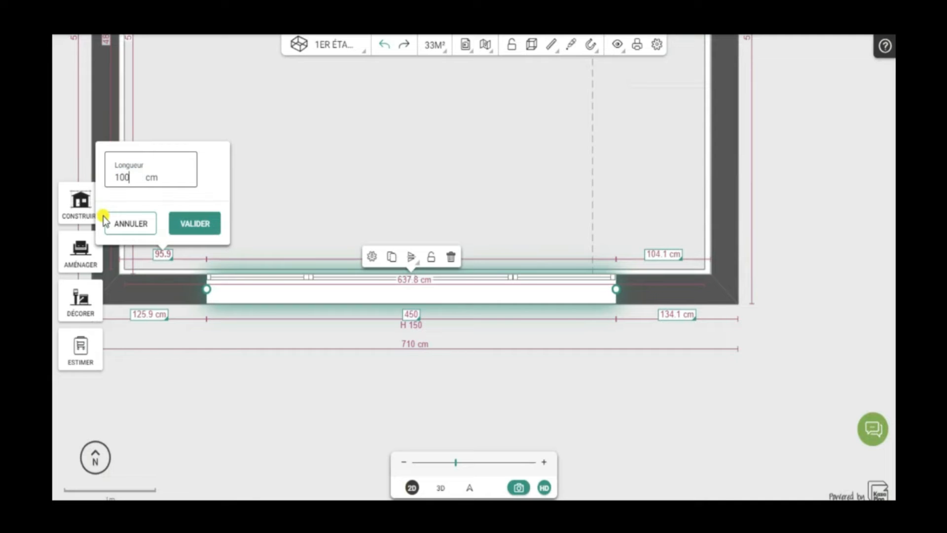
click(195, 223)
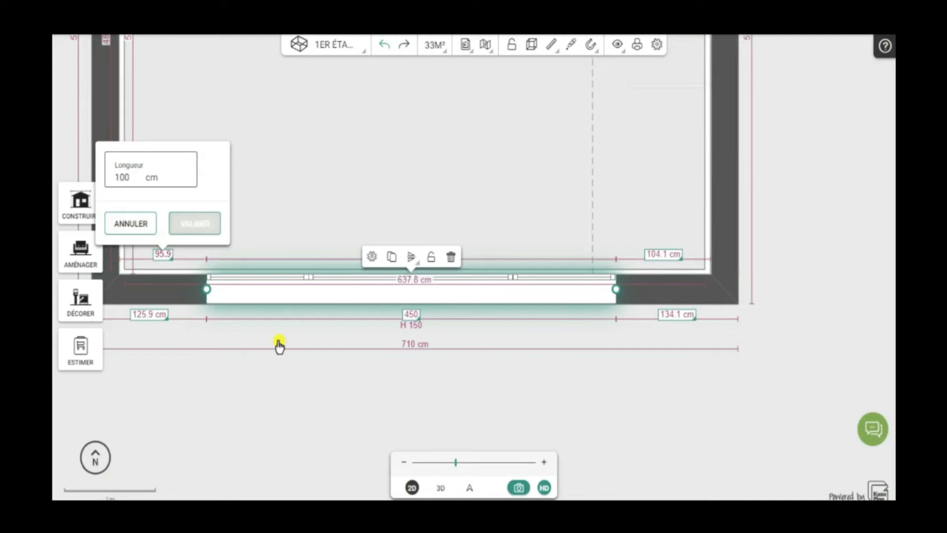
Lock the trapezoid window in place and show the whole building in 3D from the front
click(431, 256)
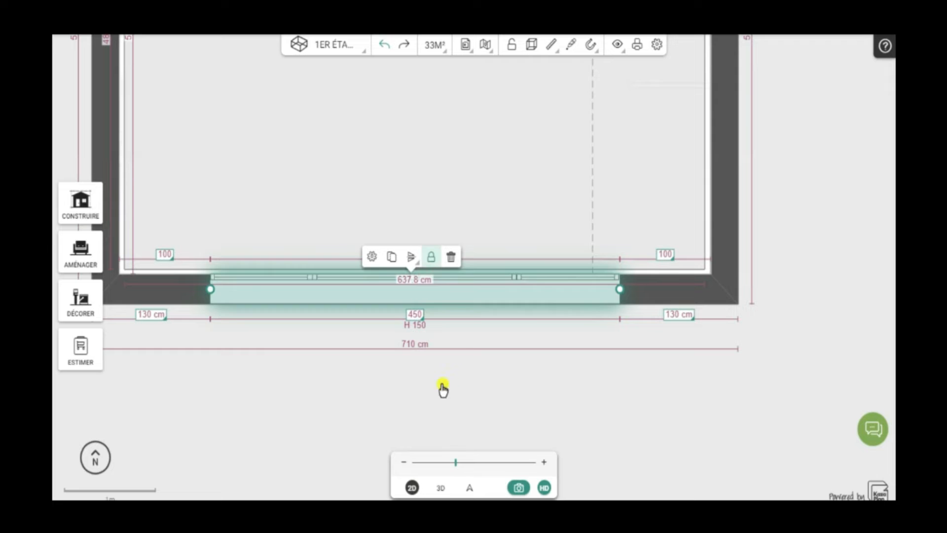
click(440, 487)
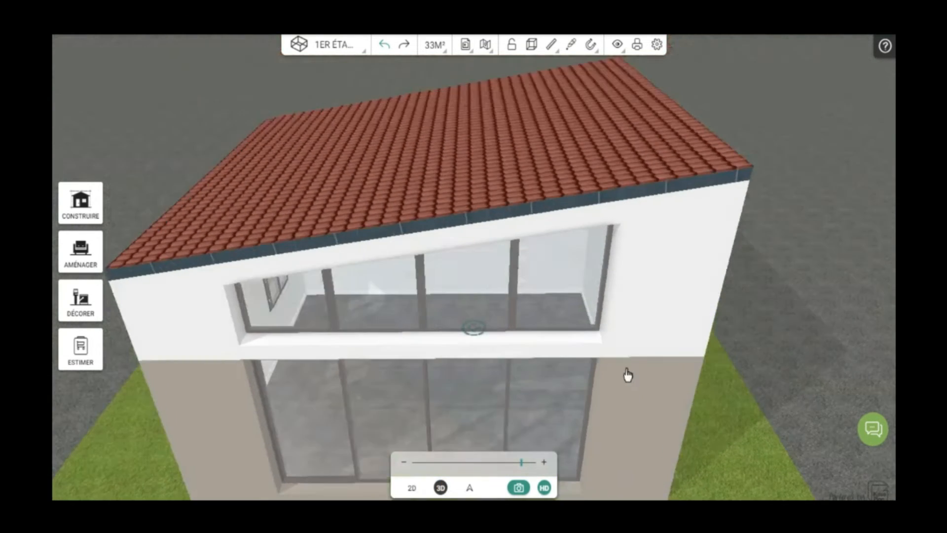
drag(627, 376, 647, 292)
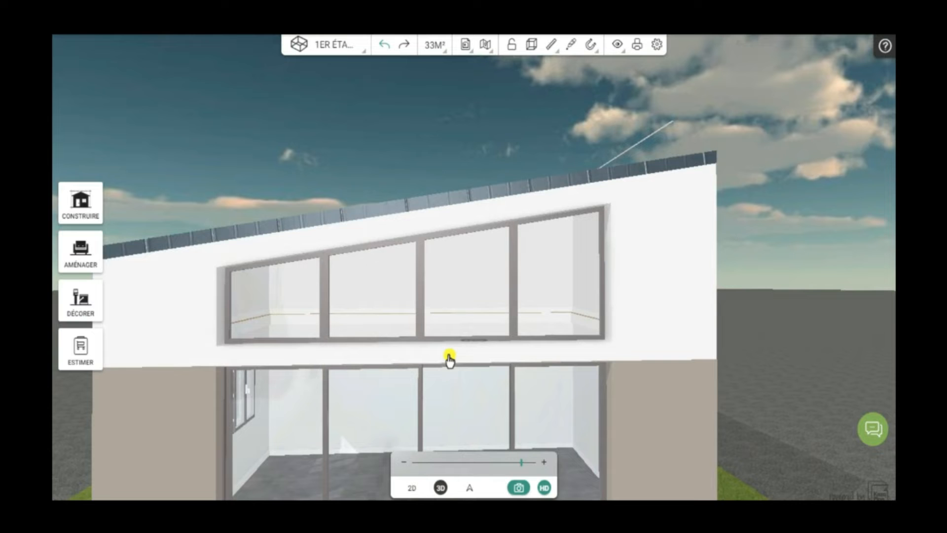
scroll(651, 307, down, 5)
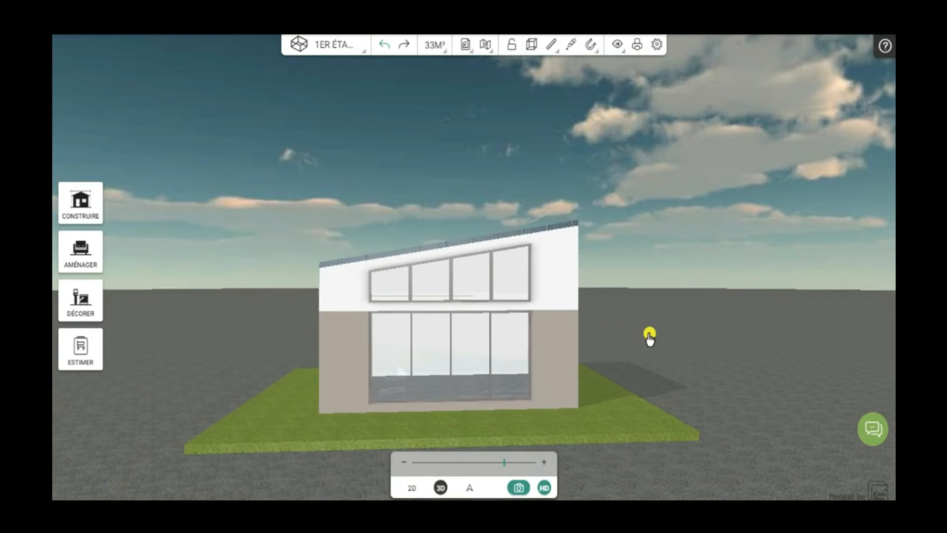
View the room's interior through the upper trapezoid window and choose WHITE from the Luxens paints for its walls
drag(628, 362, 627, 384)
scroll(493, 334, up, 5)
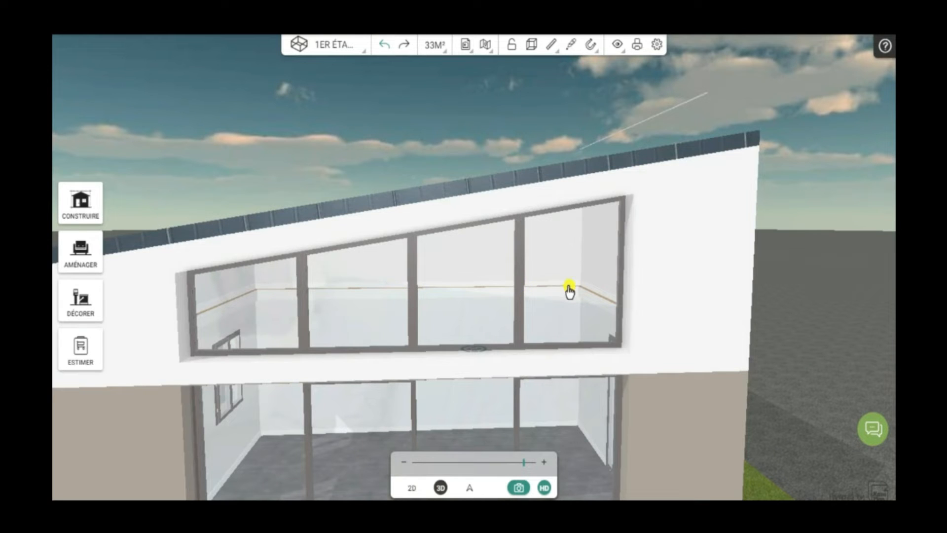
scroll(566, 312, up, 2)
scroll(565, 315, up, 3)
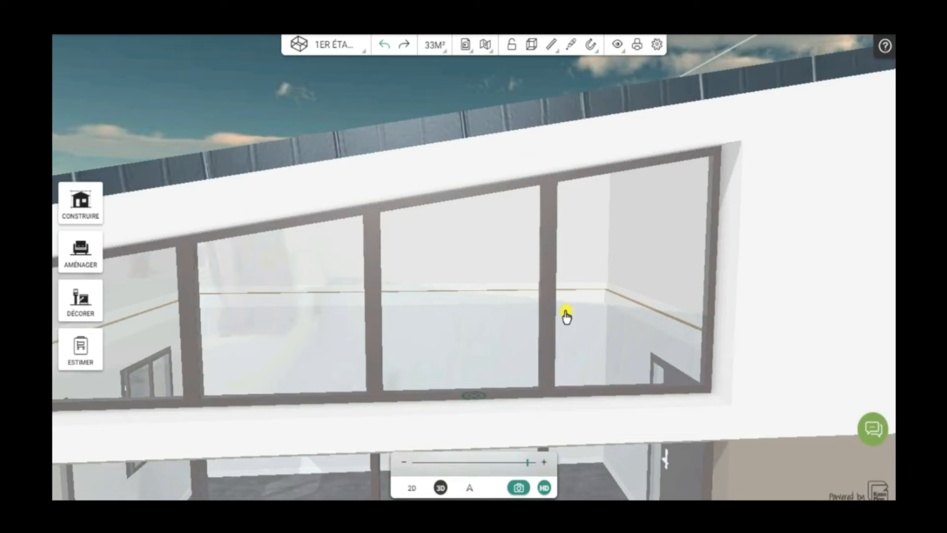
scroll(512, 333, up, 2)
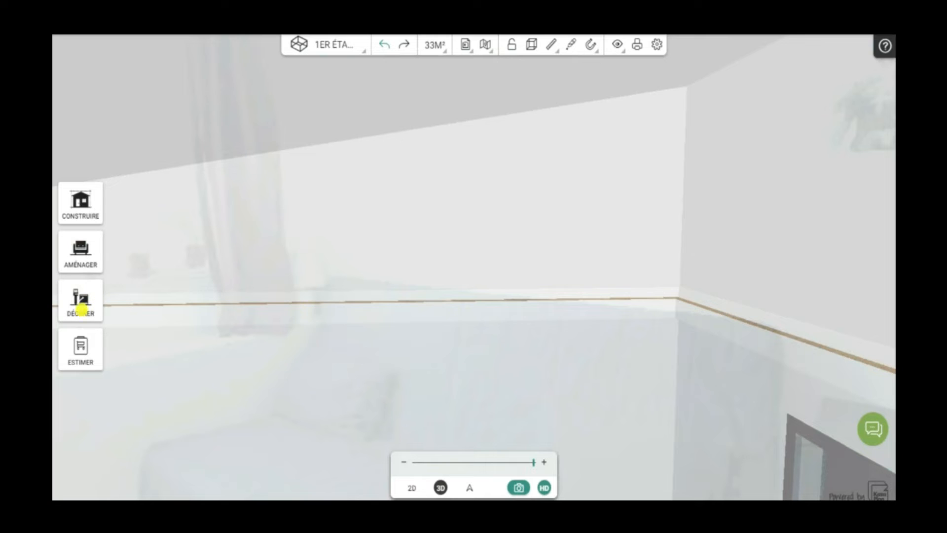
click(79, 310)
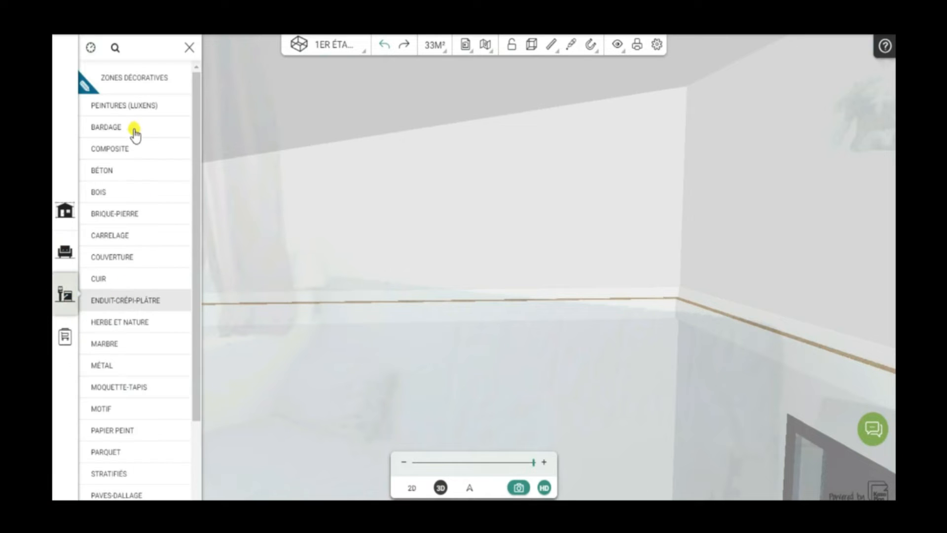
click(132, 111)
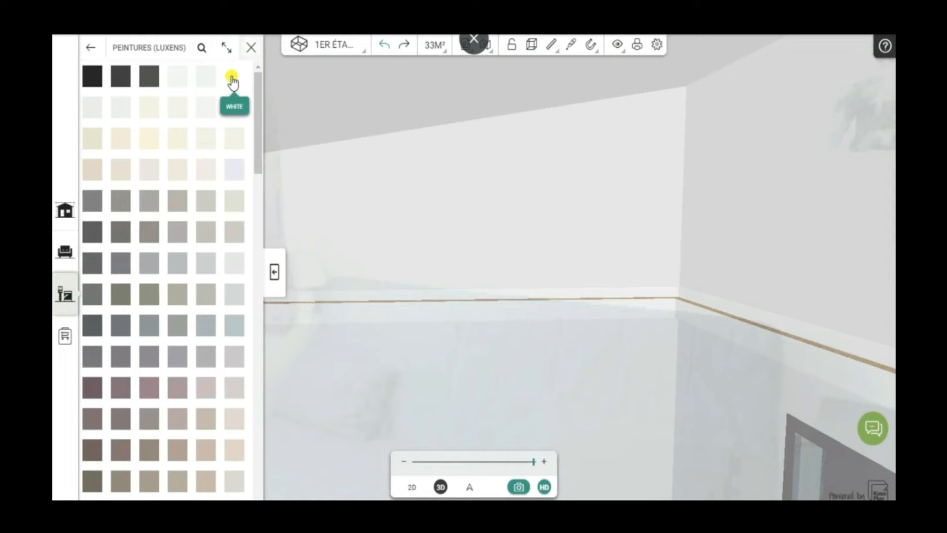
click(232, 84)
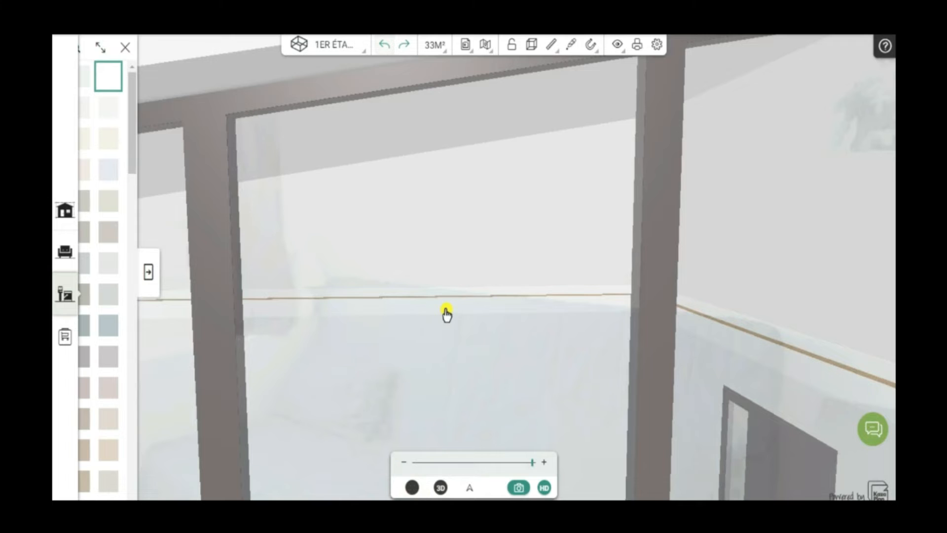
Paint the brown strip between the two floor levels on the room's interior wall with the WHITE paint
scroll(446, 311, down, 8)
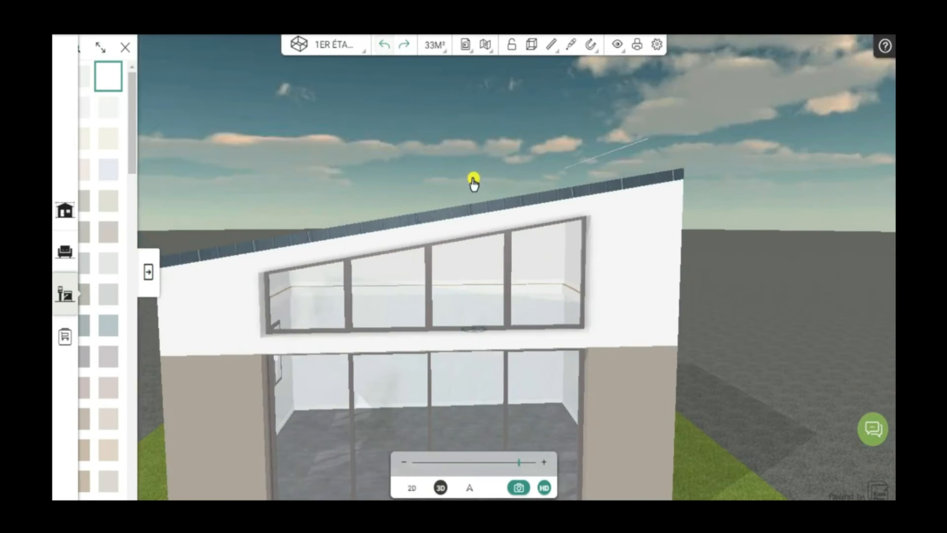
drag(474, 180, 496, 329)
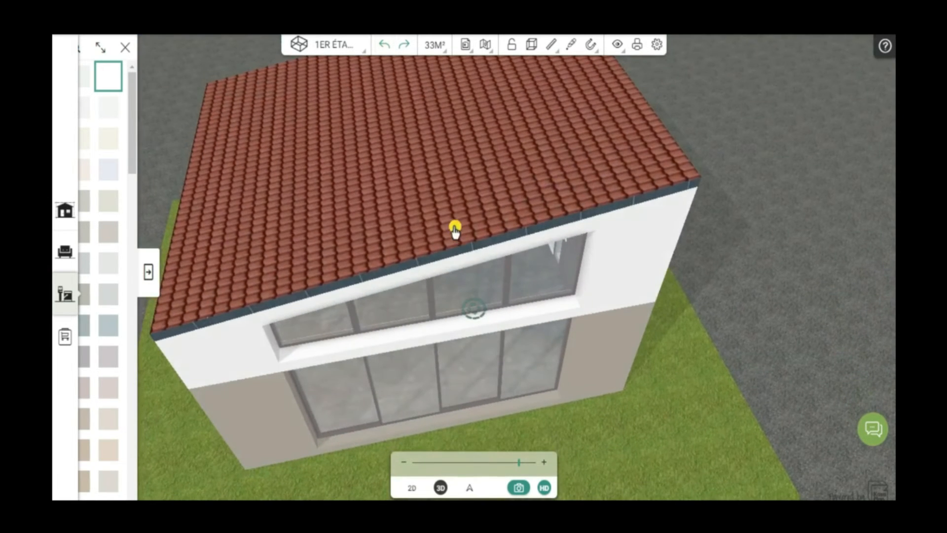
click(444, 197)
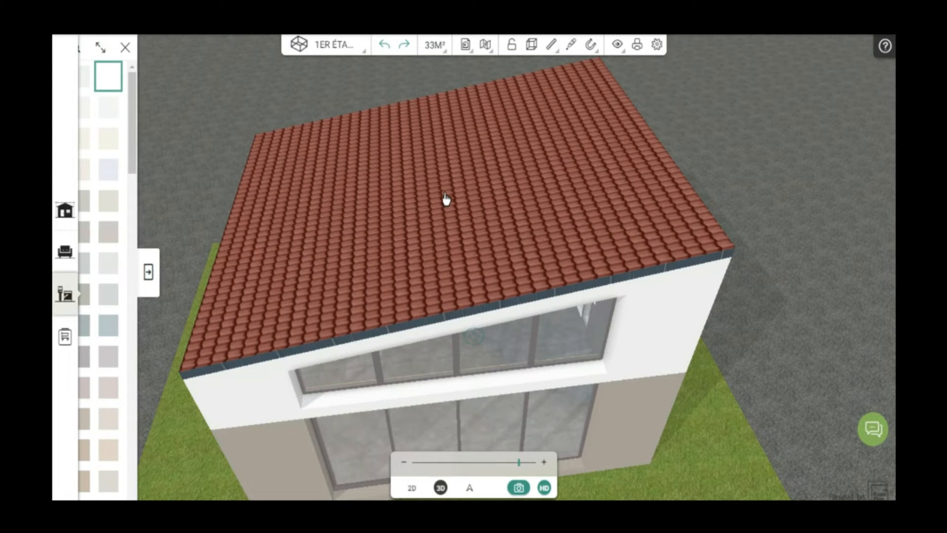
double_click(445, 193)
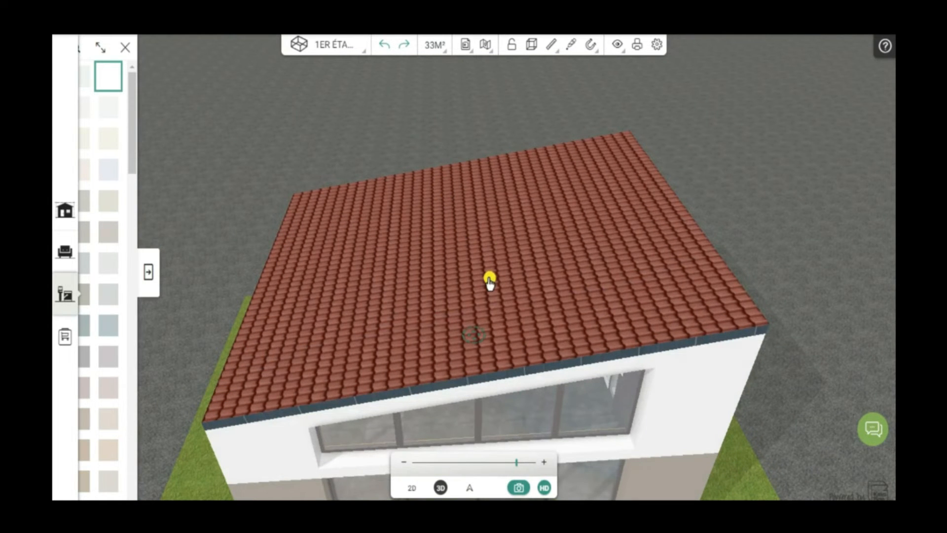
scroll(490, 280, up, 3)
scroll(490, 280, up, 5)
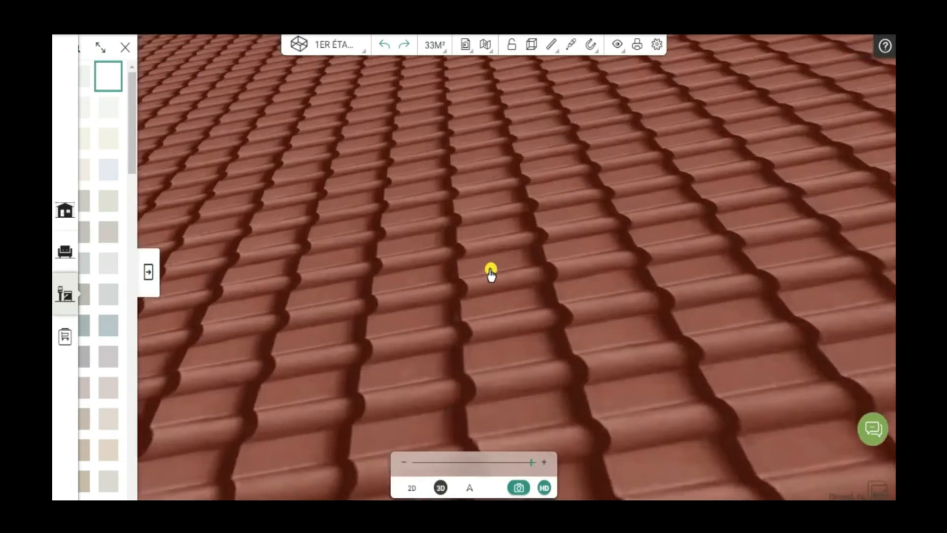
scroll(491, 270, up, 3)
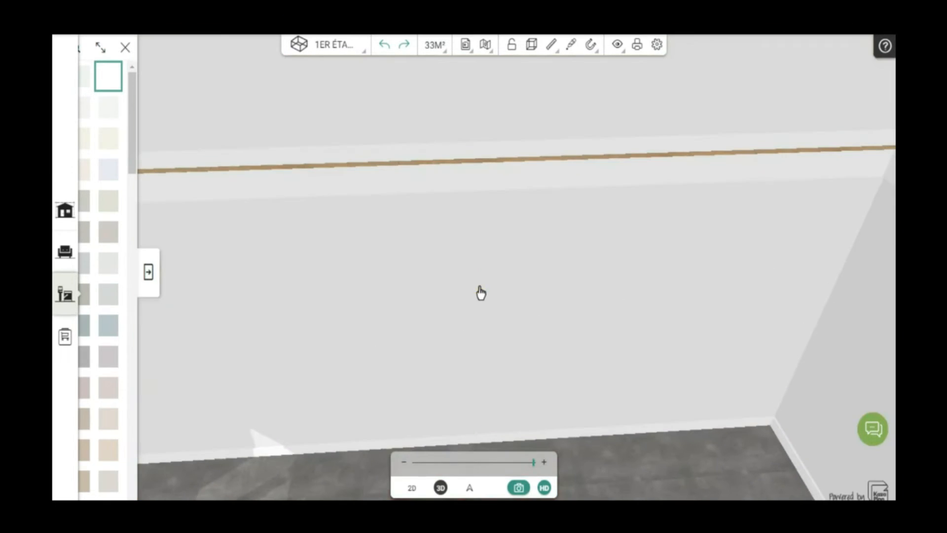
click(109, 72)
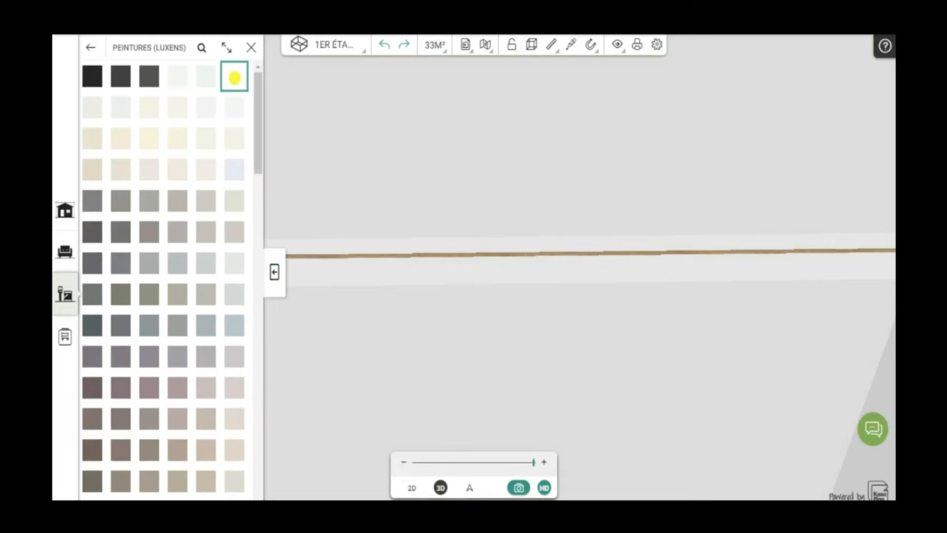
click(234, 78)
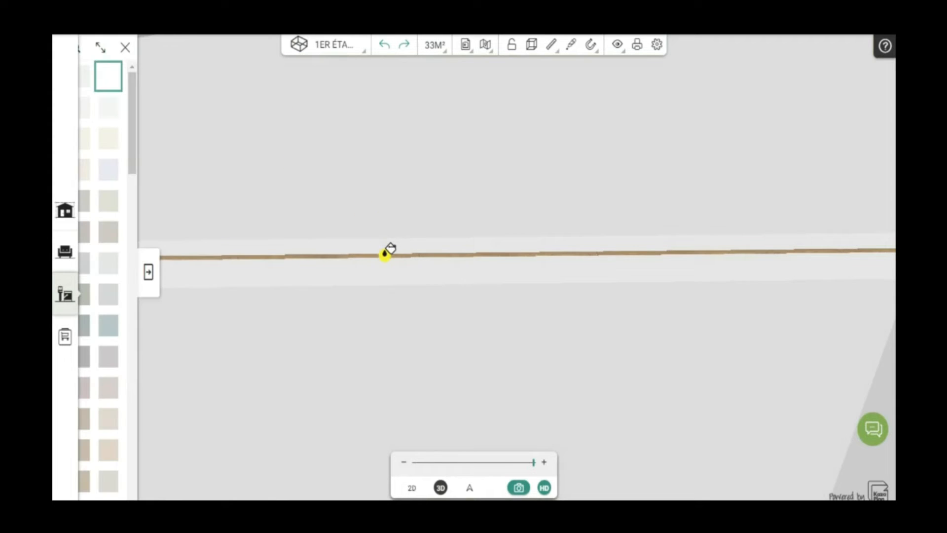
click(385, 255)
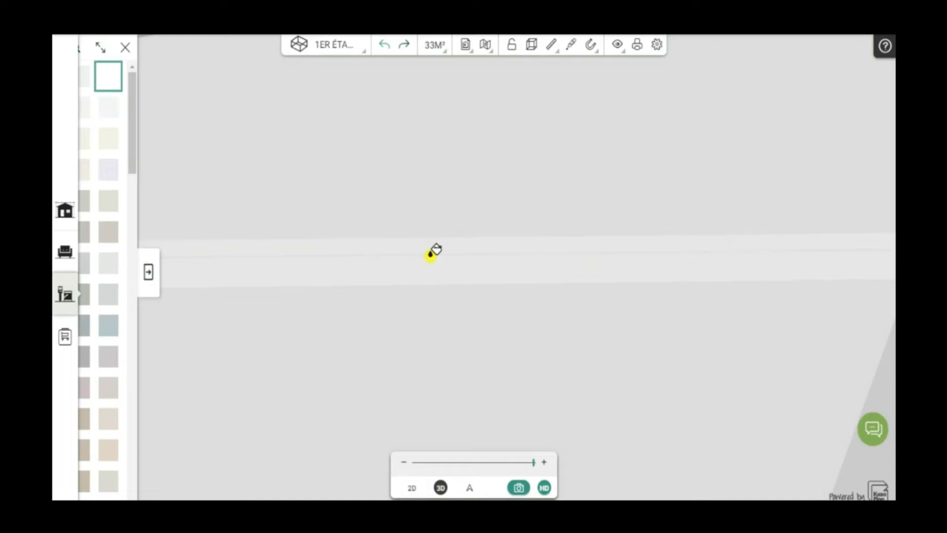
Apply the WHITE paint to the wall surfaces around the strip and to the upper part of the adjacent door wall
click(360, 345)
click(344, 347)
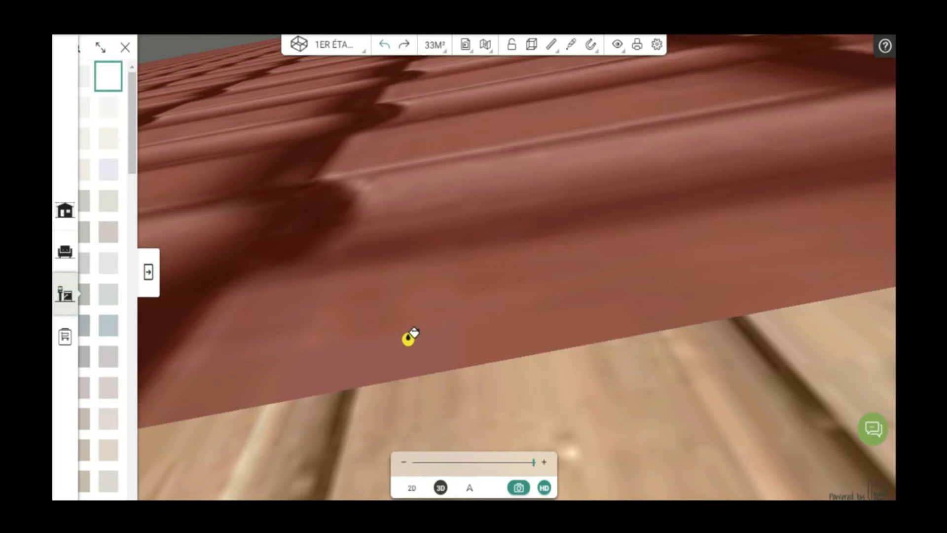
click(408, 339)
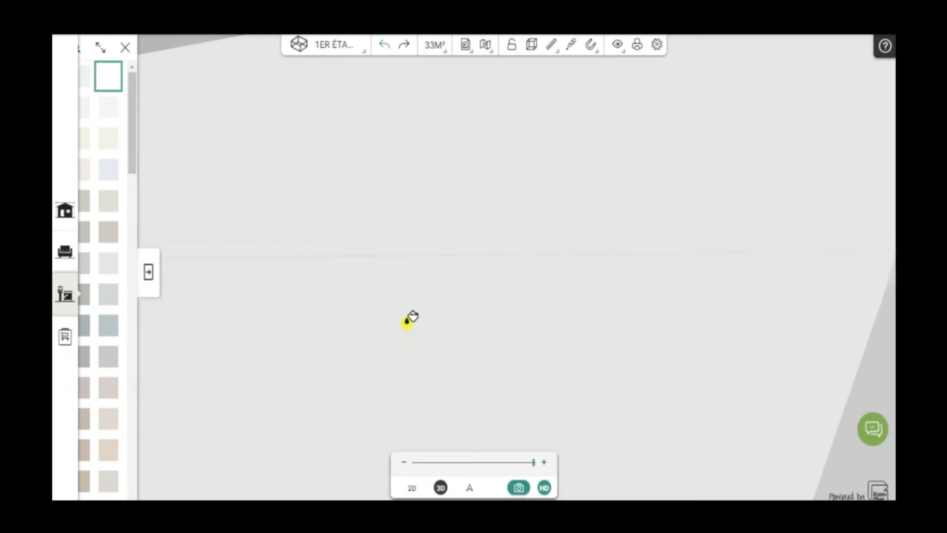
mouse_move(499, 315)
mouse_down()
mouse_move(558, 326)
mouse_move(624, 283)
mouse_move(651, 285)
mouse_up()
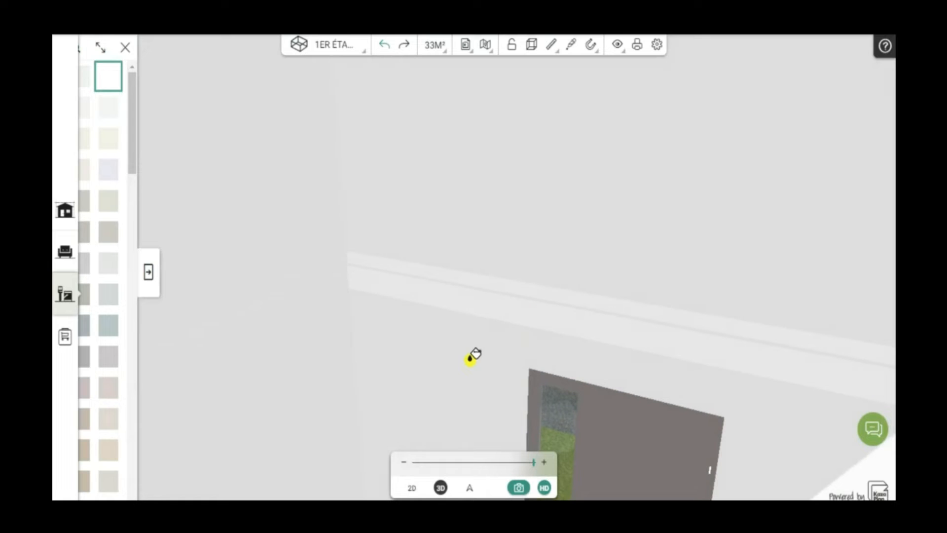
click(486, 178)
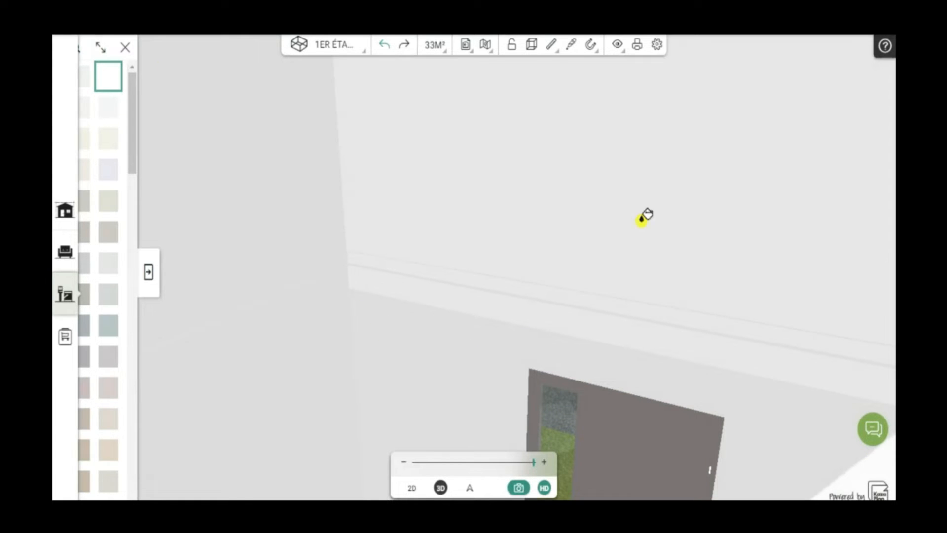
drag(521, 249, 502, 234)
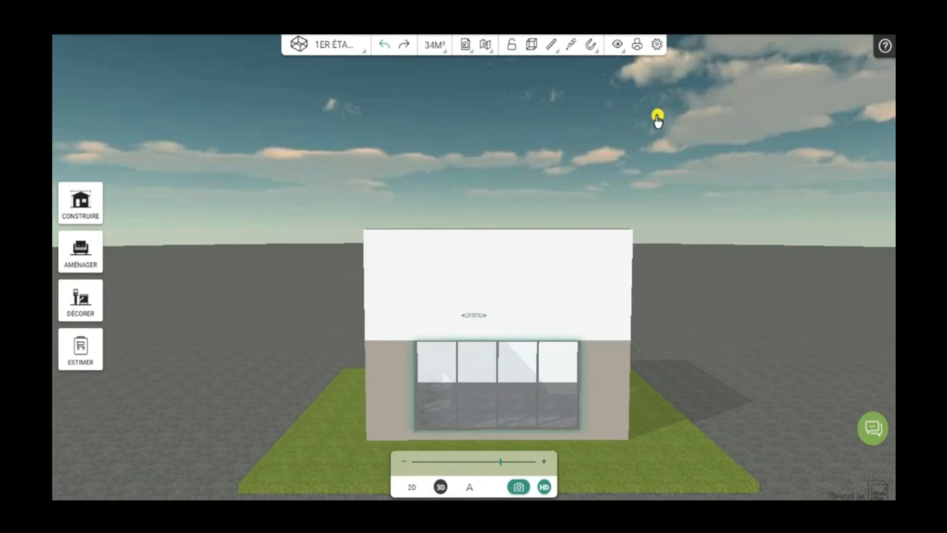
Start a sloped roof over Zone 1 of the first floor and choose the configuration without lost attic space (sans combles perdus)
click(82, 217)
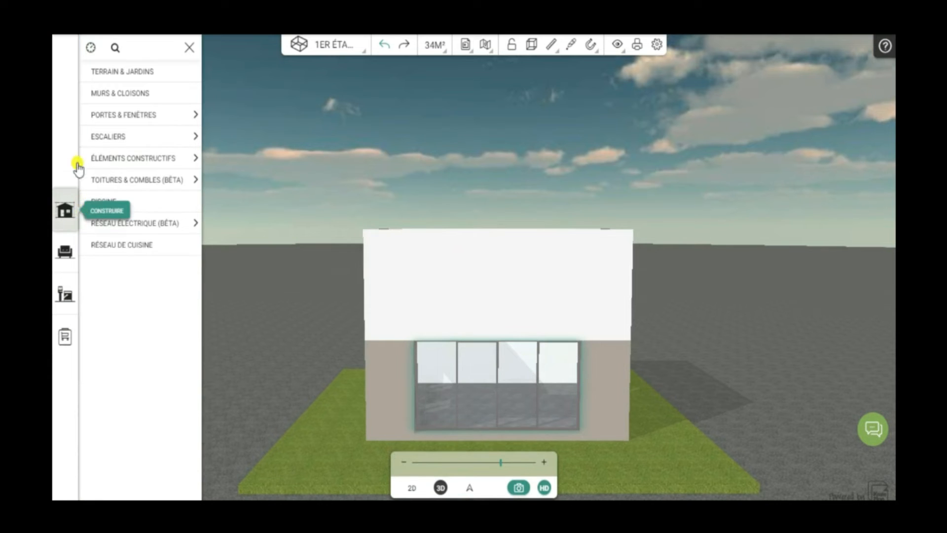
click(121, 183)
click(121, 226)
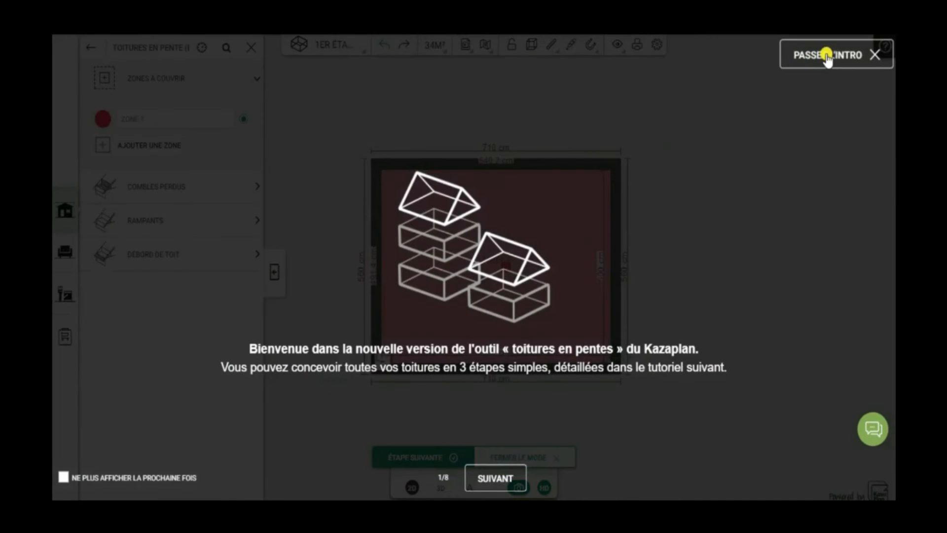
click(827, 55)
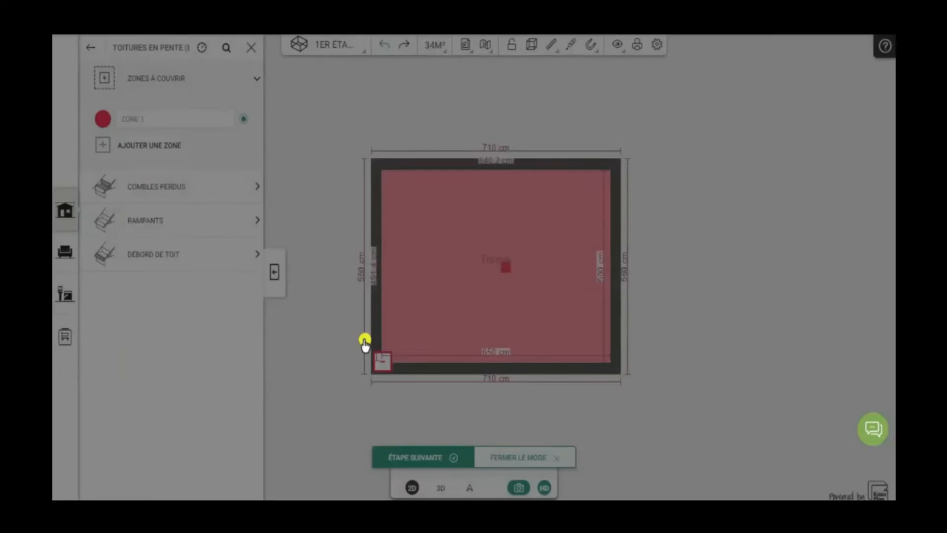
click(408, 449)
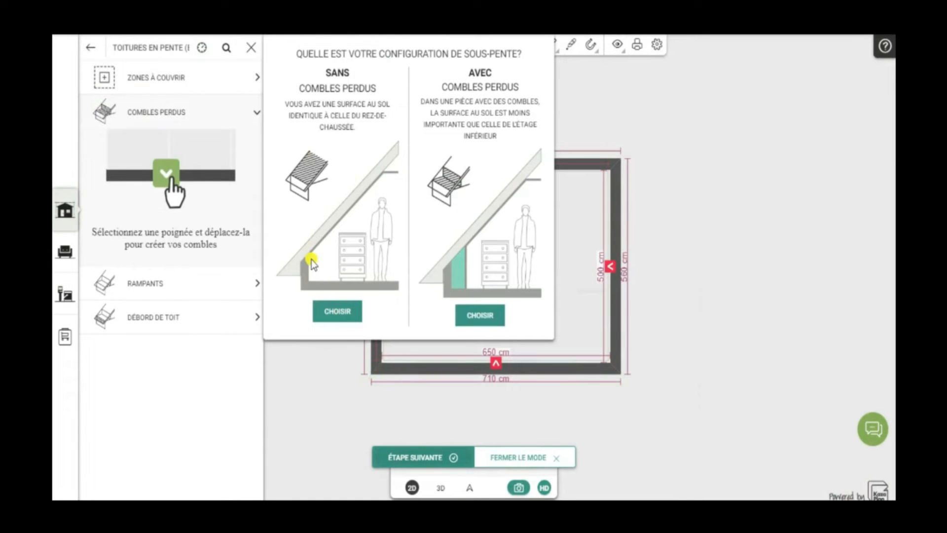
click(337, 312)
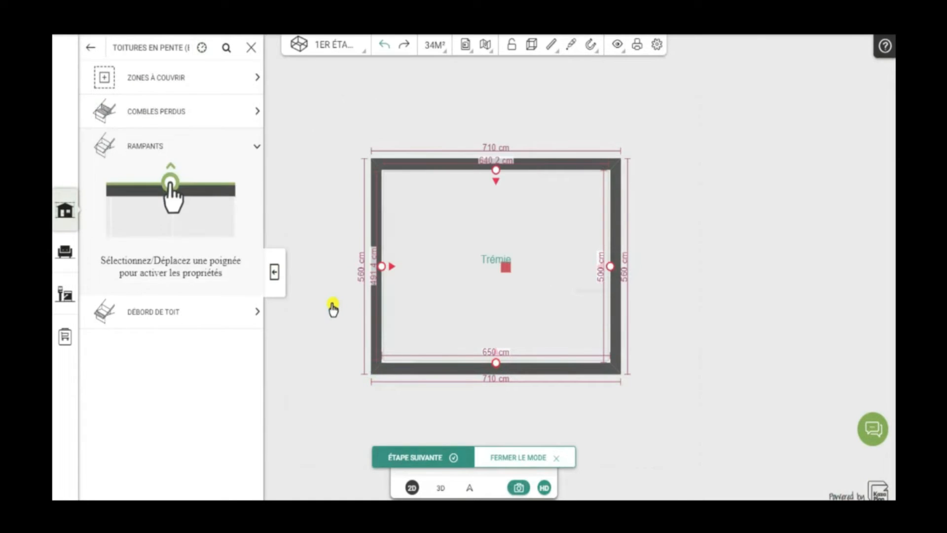
Create two opposite roof slopes along the left and right walls, each extending about 126.8 cm inward
drag(399, 266, 403, 271)
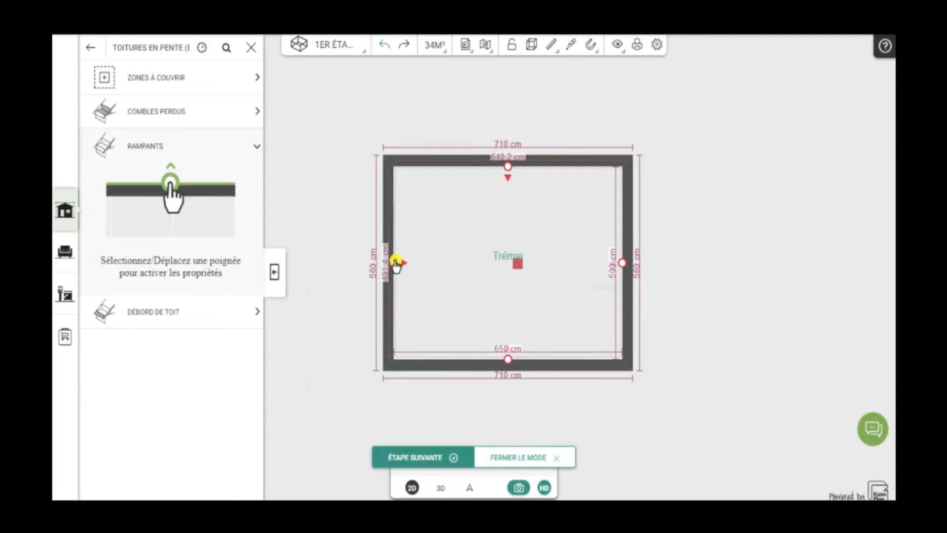
mouse_move(394, 266)
mouse_down()
mouse_move(421, 266)
mouse_move(395, 267)
mouse_up()
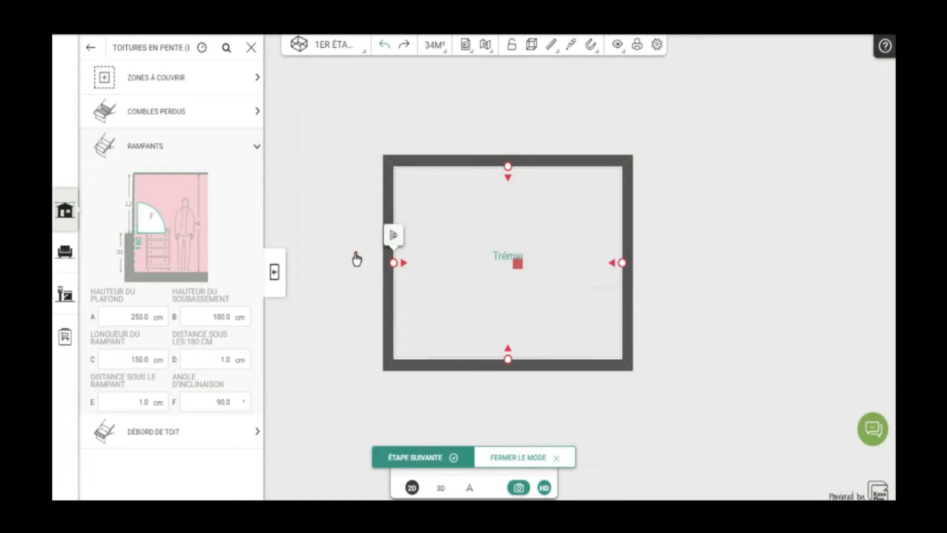
click(394, 263)
mouse_move(398, 262)
mouse_down()
mouse_move(417, 266)
mouse_move(402, 263)
mouse_up()
drag(411, 265, 442, 266)
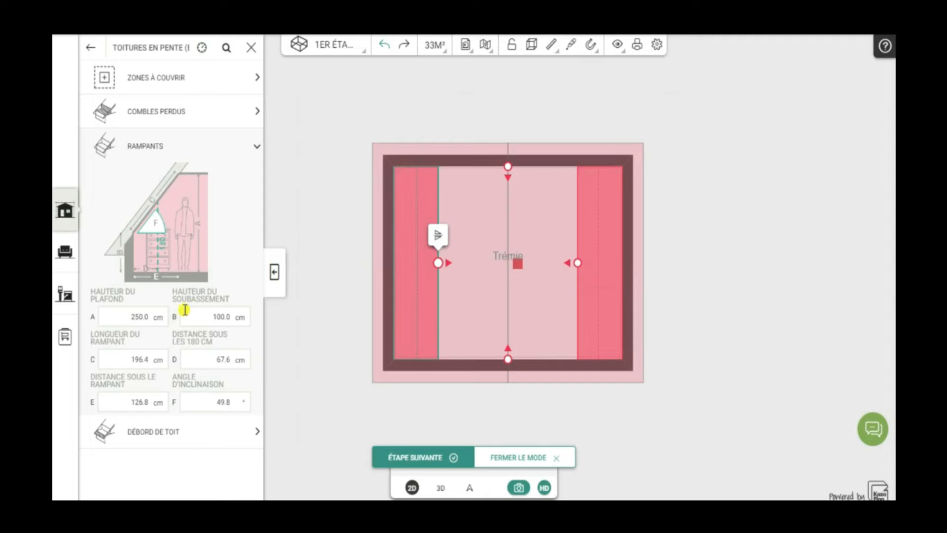
Set the slopes' ceiling height to 150 cm and their inclination angle to 16.4°
click(150, 316)
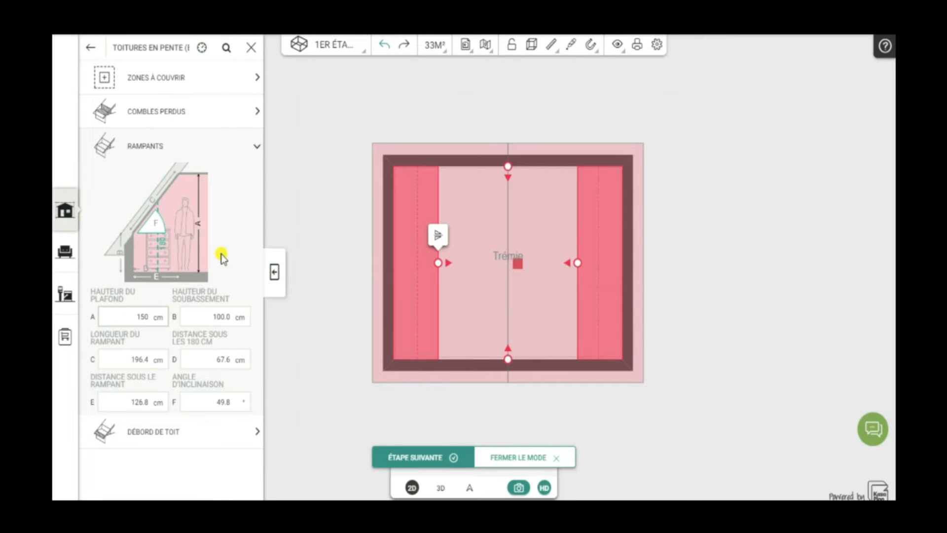
click(208, 404)
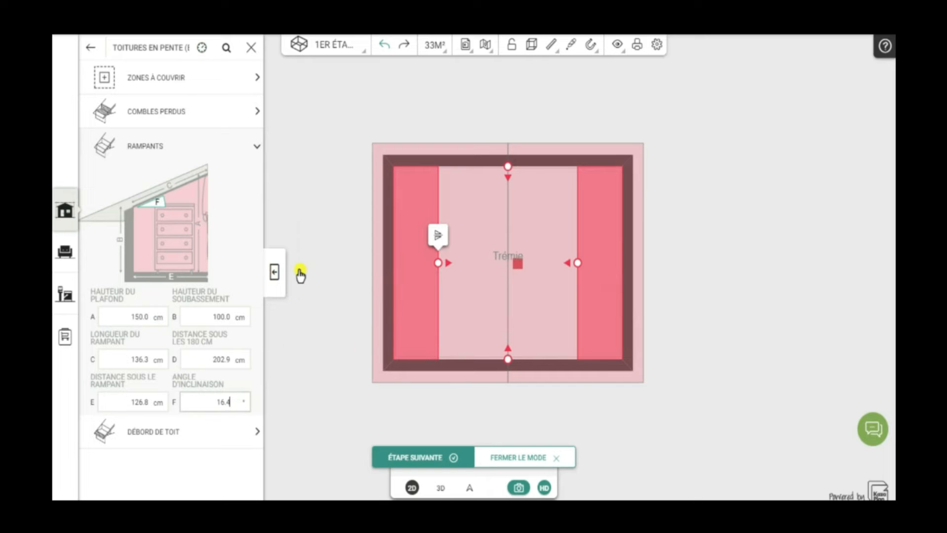
click(278, 321)
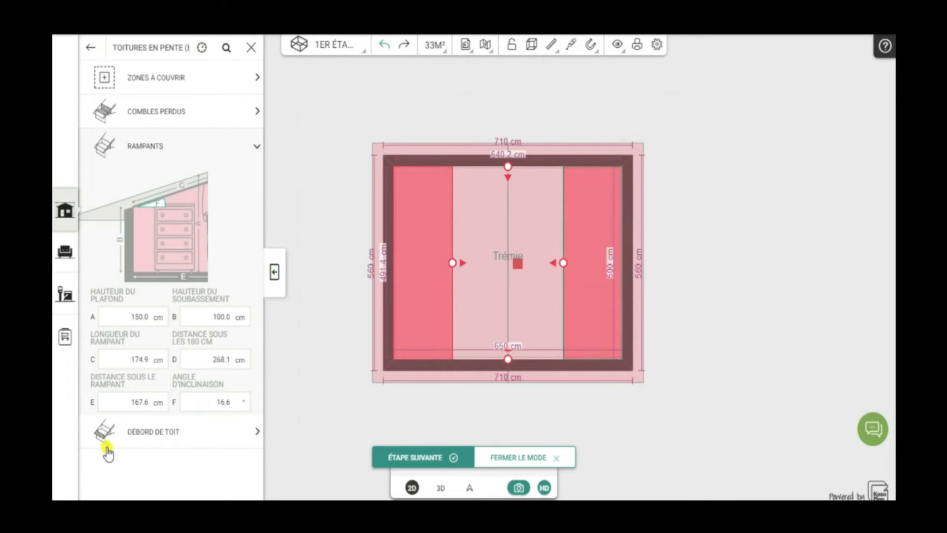
click(230, 402)
key(BackSpace)
text(4)
click(324, 365)
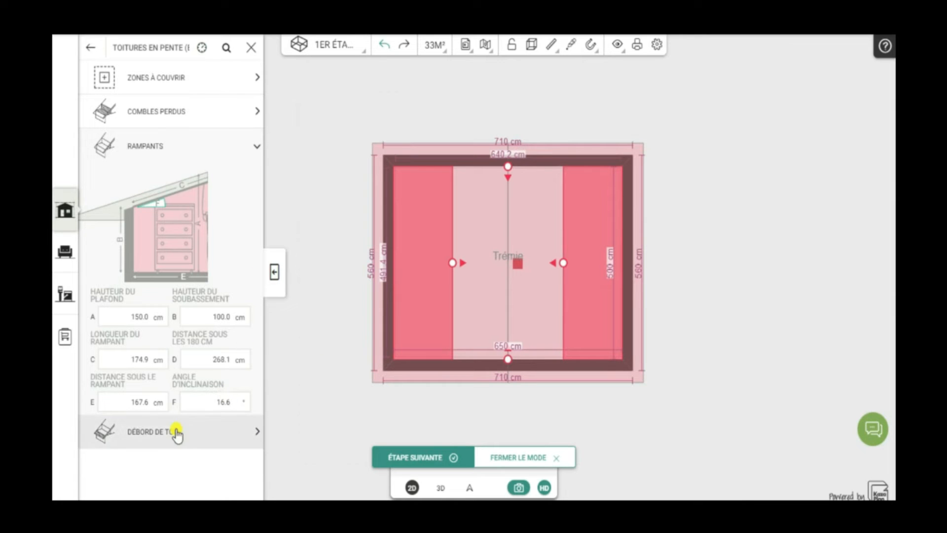
Finish the two-slope roof with its default overhang and show the building from the front in 3D
click(415, 458)
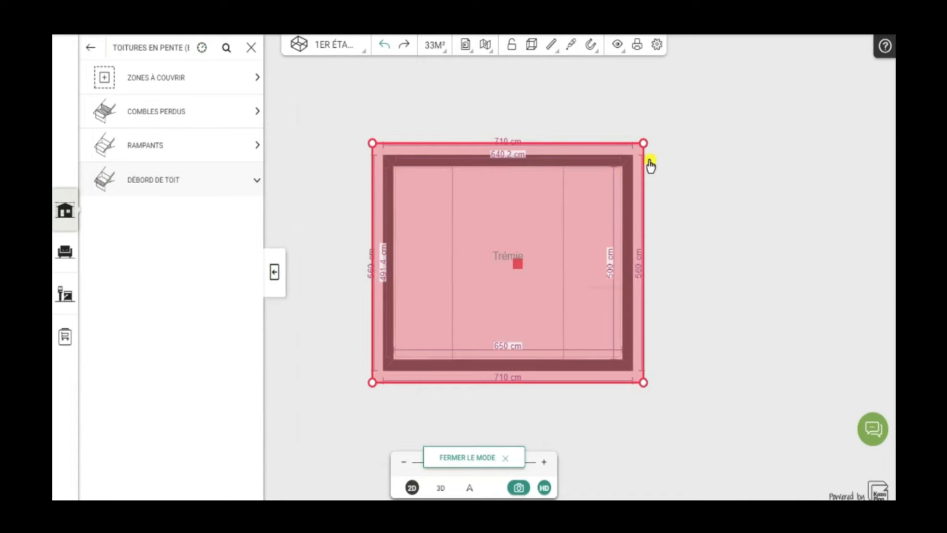
click(465, 459)
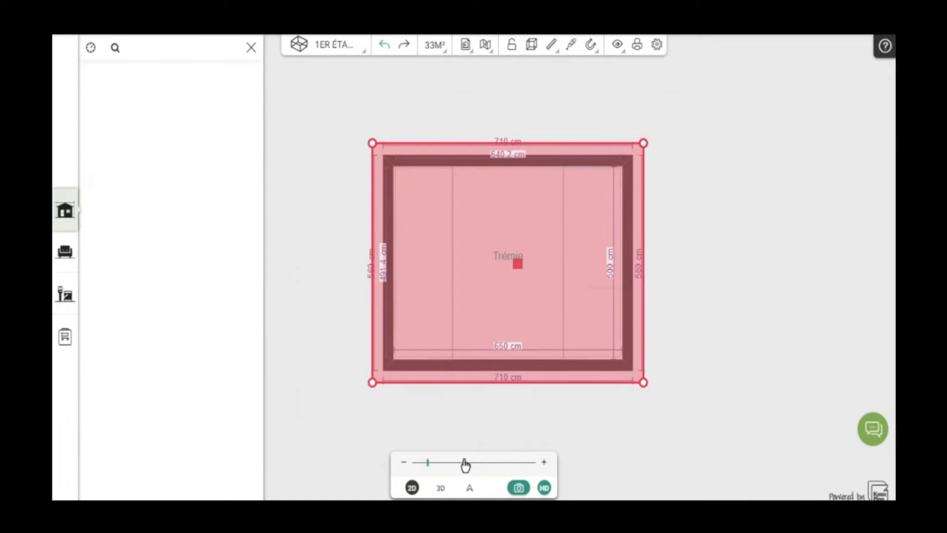
click(440, 487)
drag(619, 478, 566, 236)
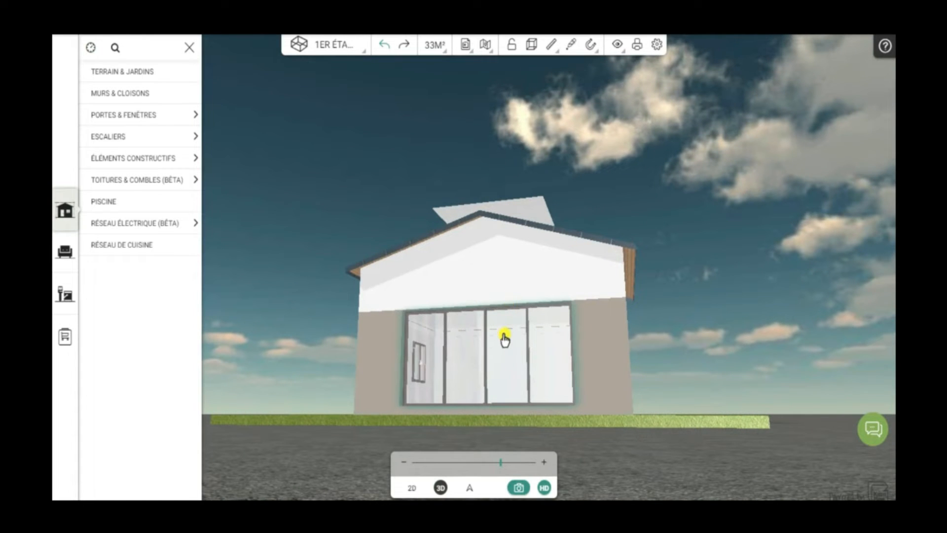
Examine the two-slope roof from the front, from inside beneath the wooden ceiling, and along its tiled surface
drag(336, 376, 387, 357)
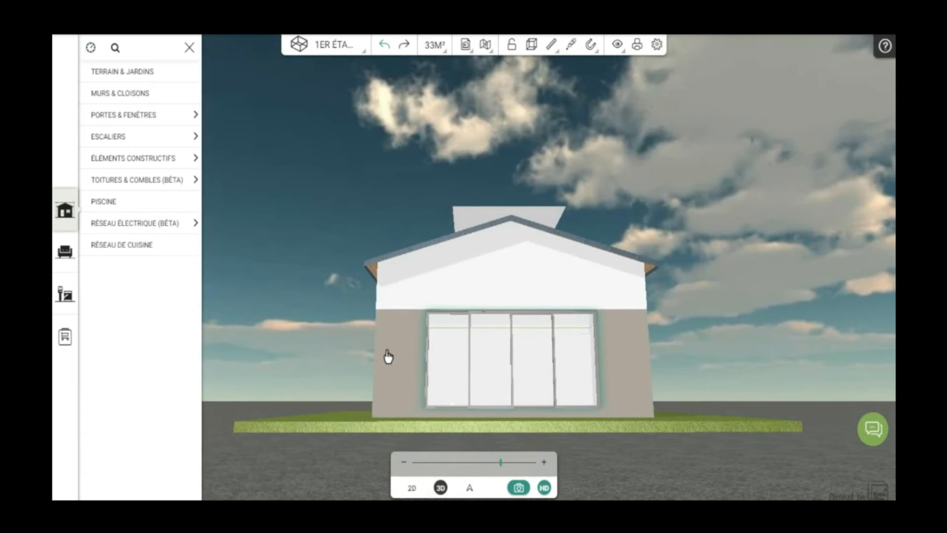
scroll(513, 432, up, 10)
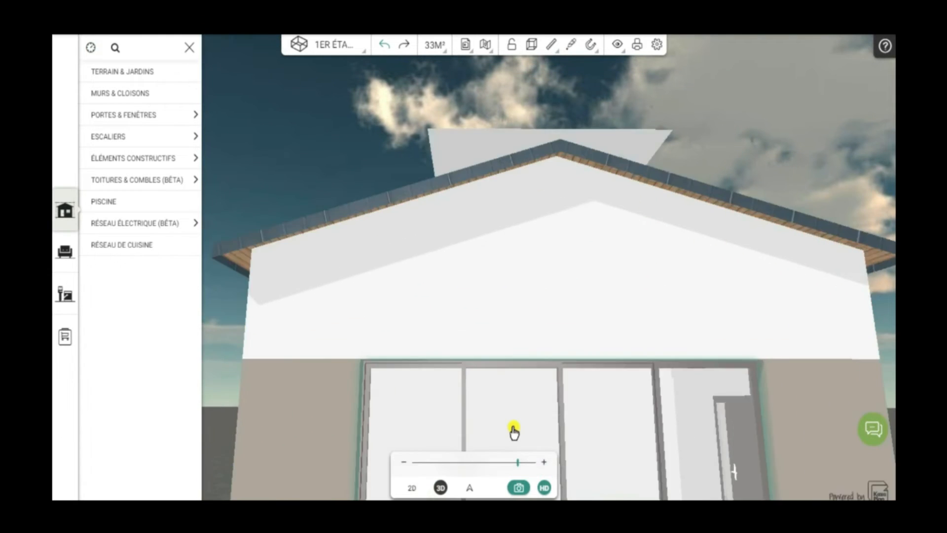
scroll(512, 432, up, 3)
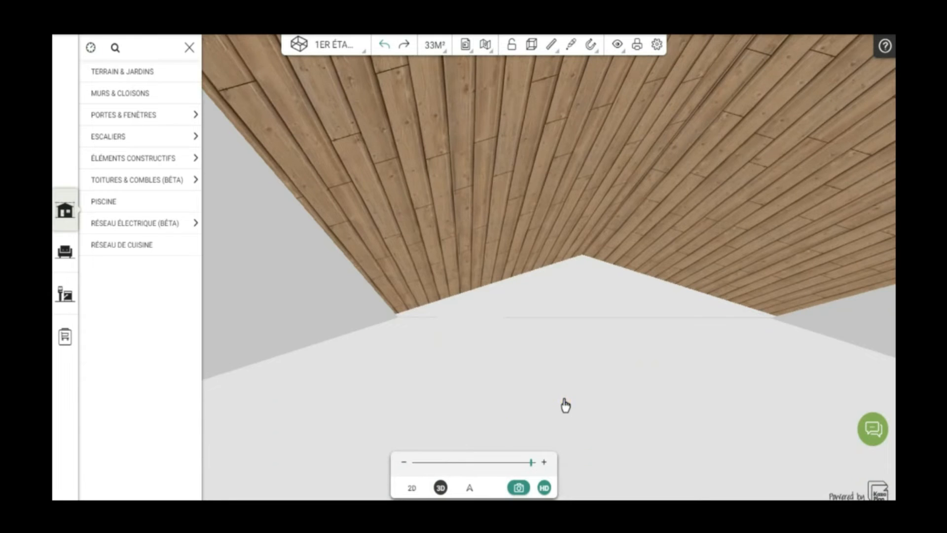
drag(565, 405, 615, 389)
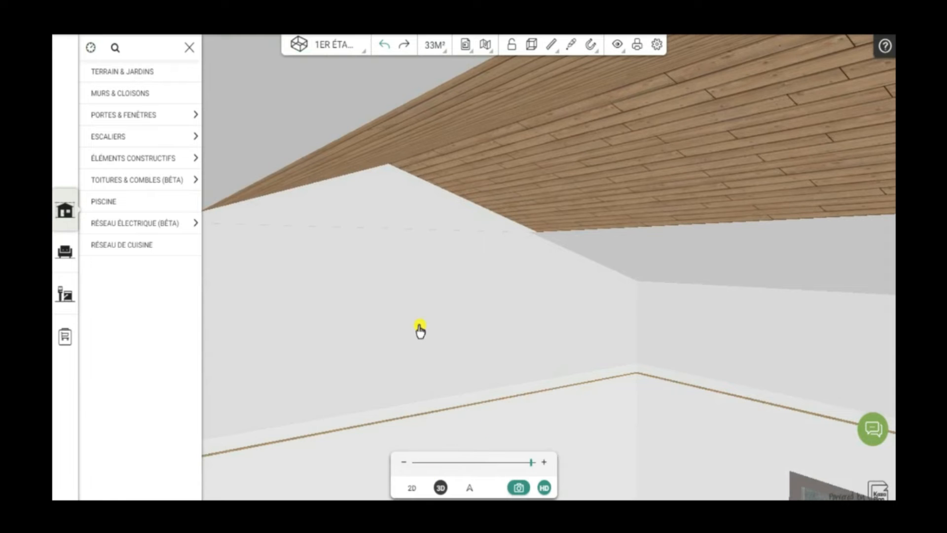
scroll(426, 341, down, 3)
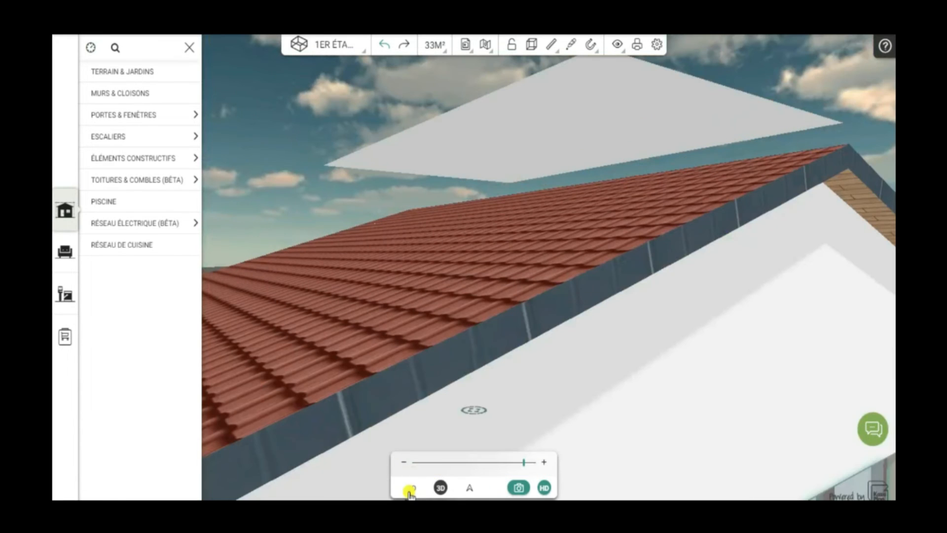
Insert a trapezoid window (Trapèze) in the first floor's front wall, right of the ridge line in the 2D plan
click(412, 488)
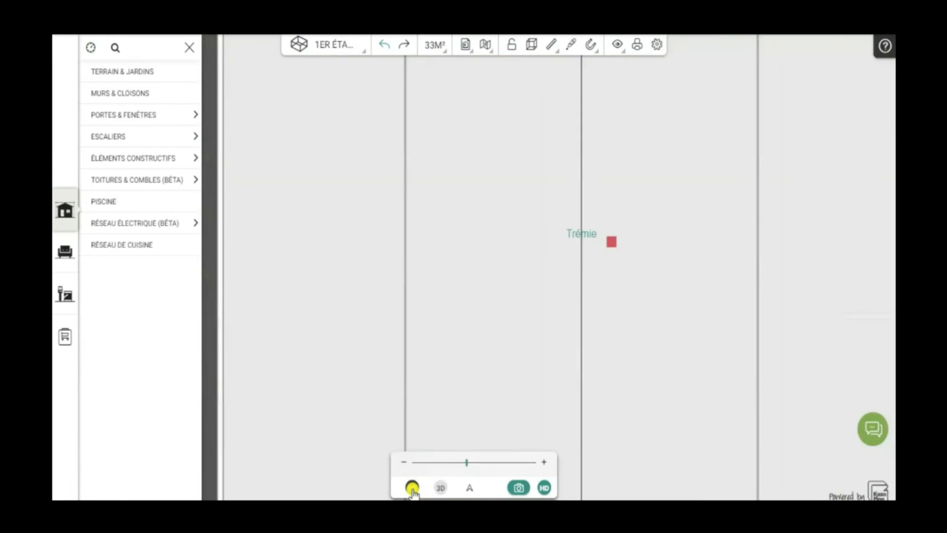
scroll(444, 428, down, 5)
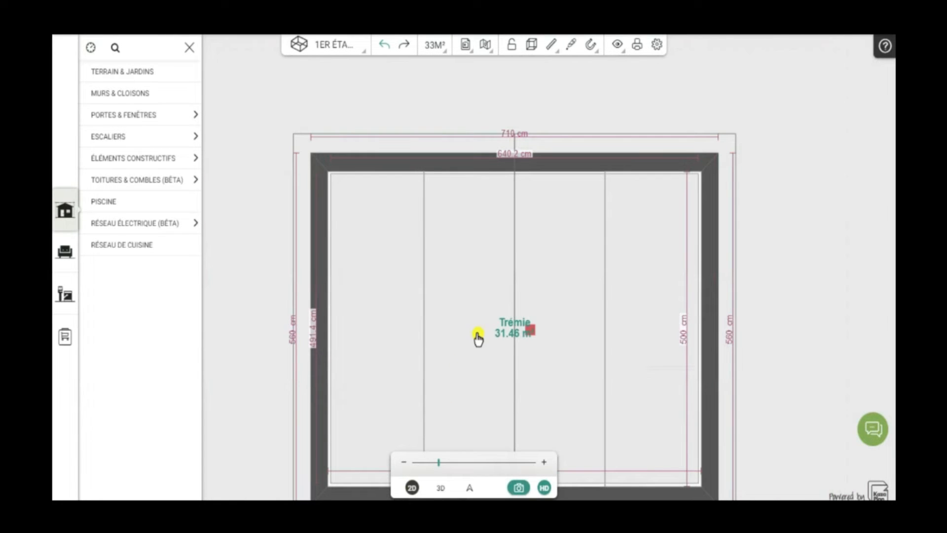
click(493, 182)
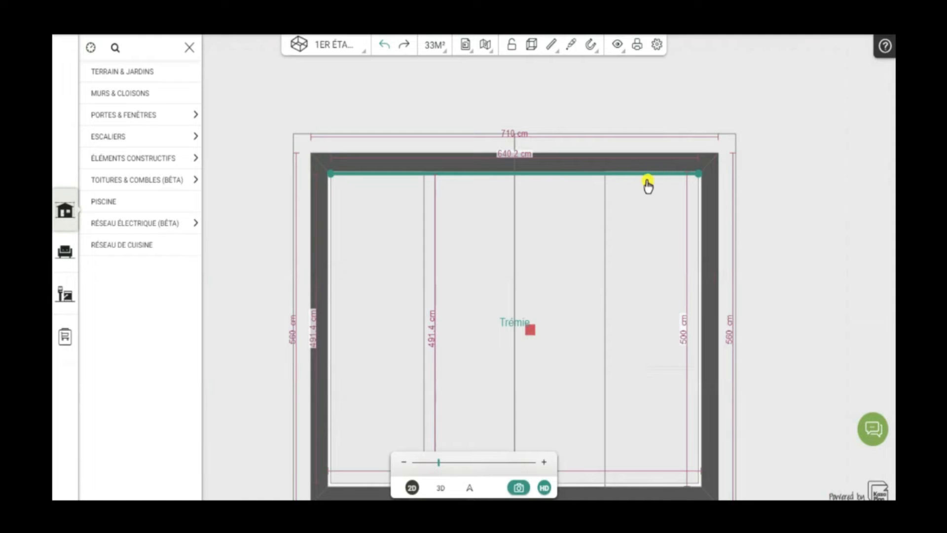
drag(842, 296, 823, 173)
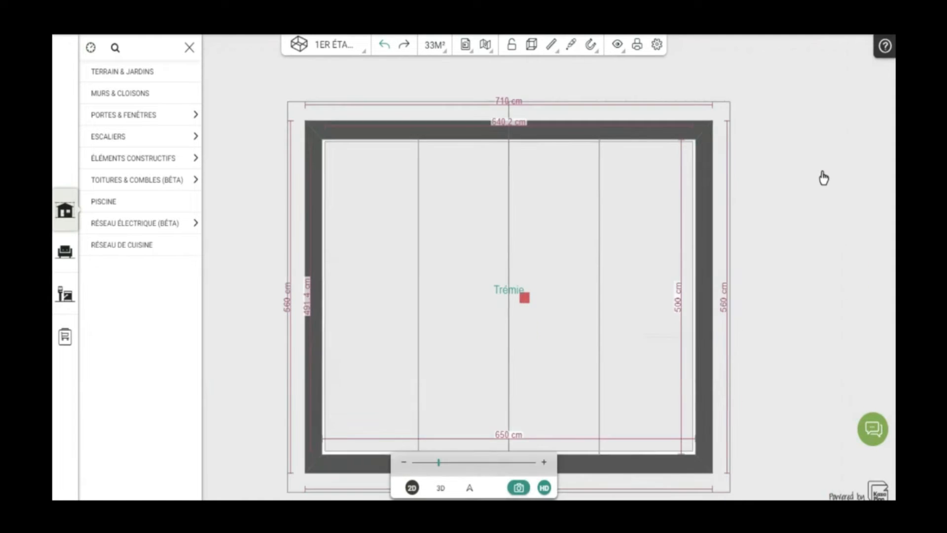
click(330, 364)
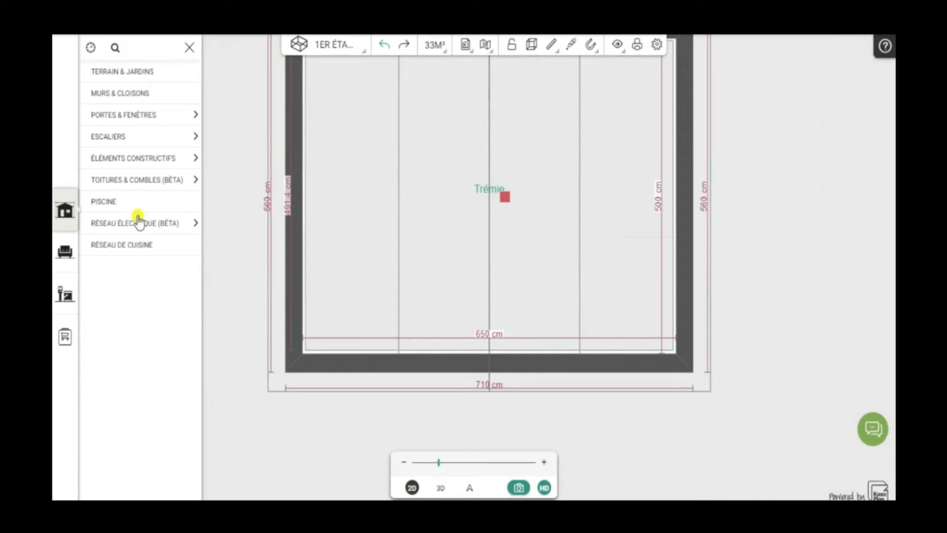
click(104, 118)
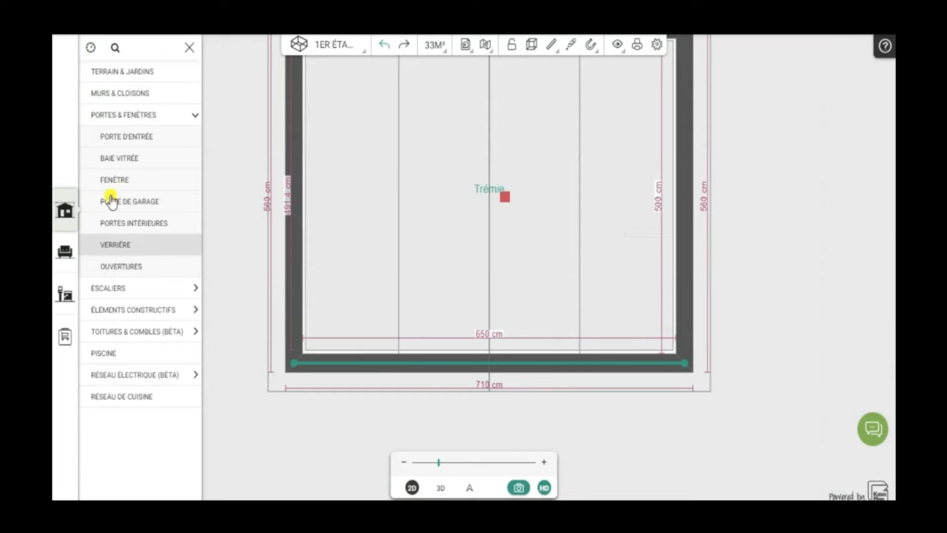
click(115, 180)
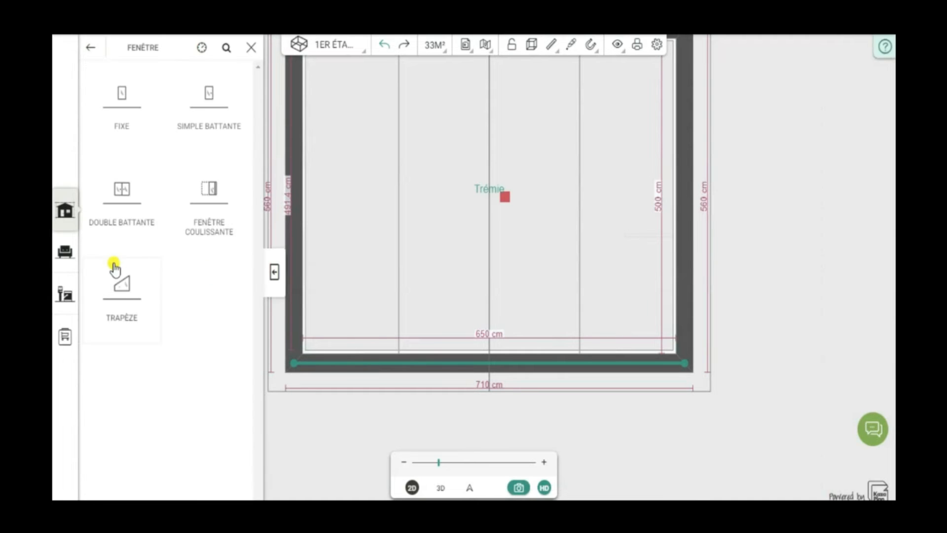
click(126, 286)
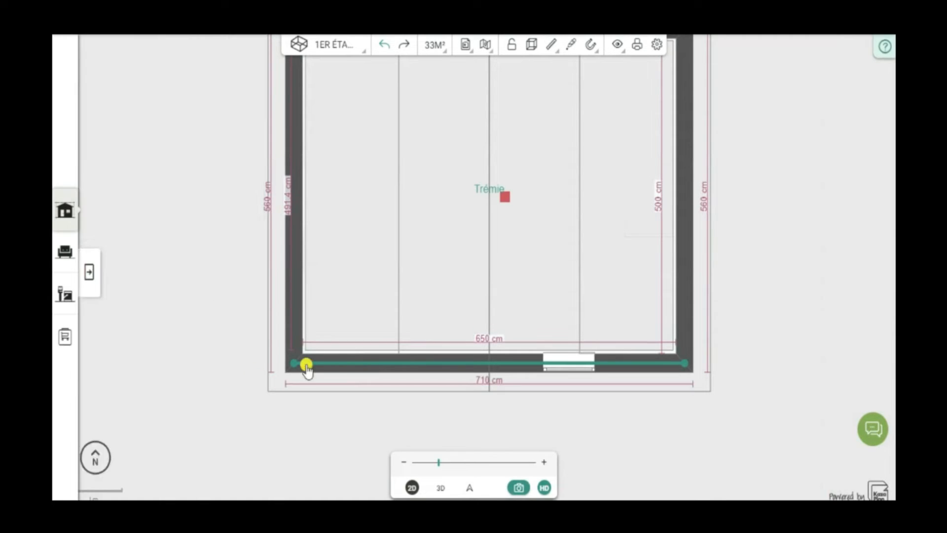
click(544, 366)
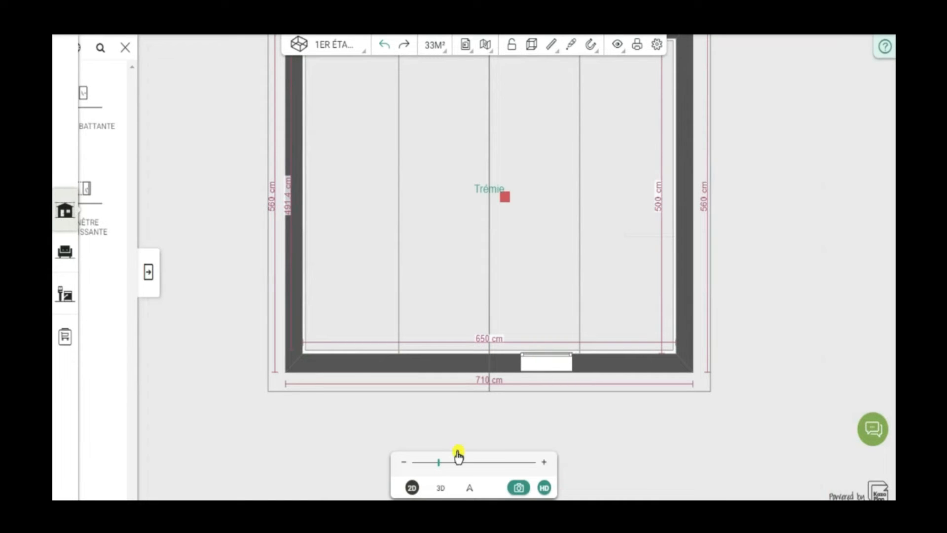
Set the trapezoid window's height B to 154 cm and its width to 225 cm
click(441, 490)
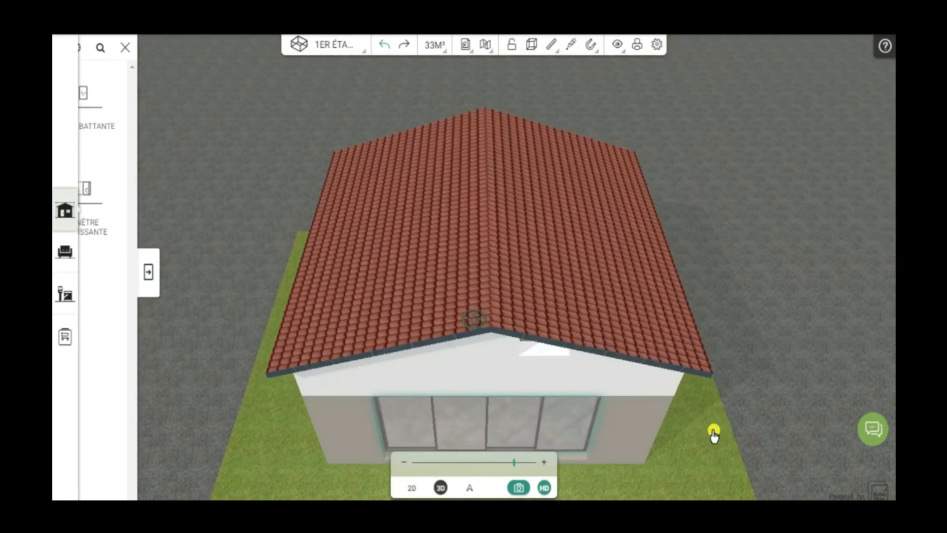
drag(772, 407, 822, 291)
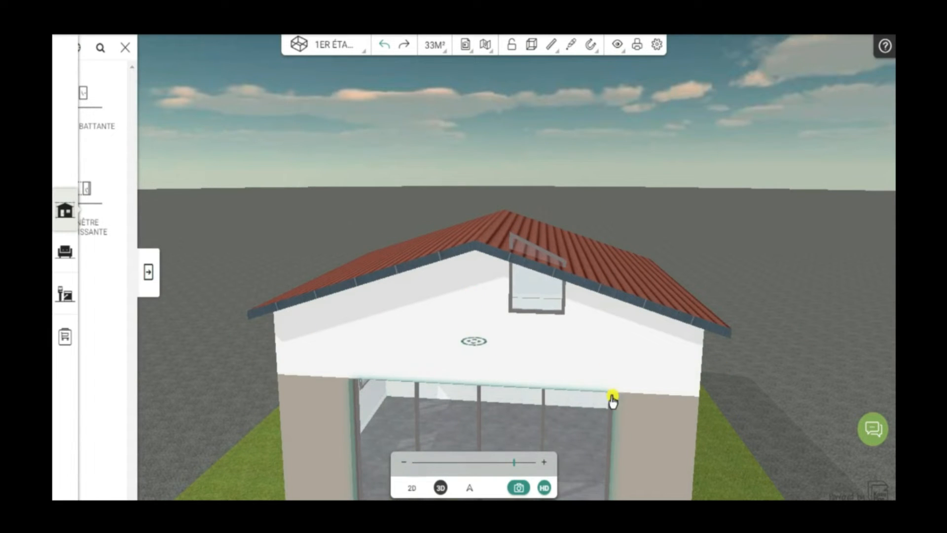
click(547, 260)
click(498, 206)
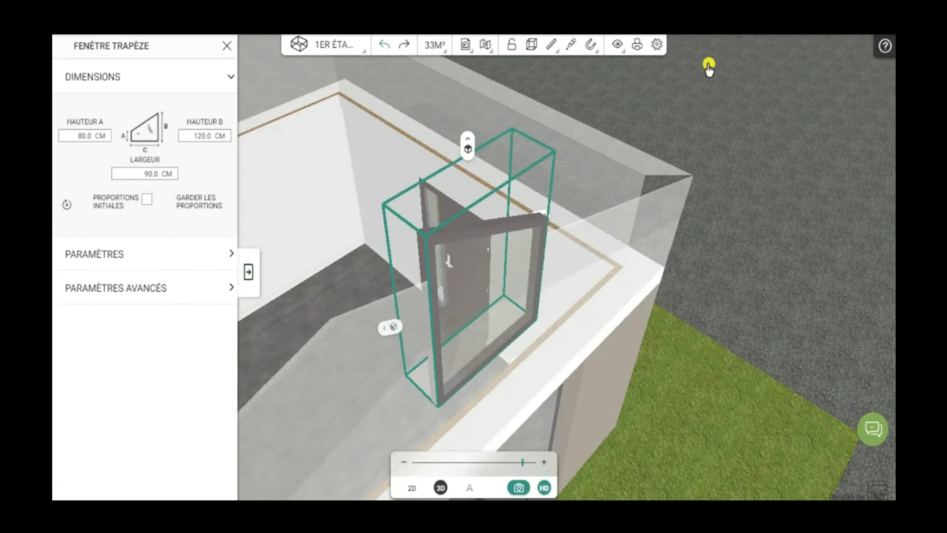
drag(876, 365, 759, 293)
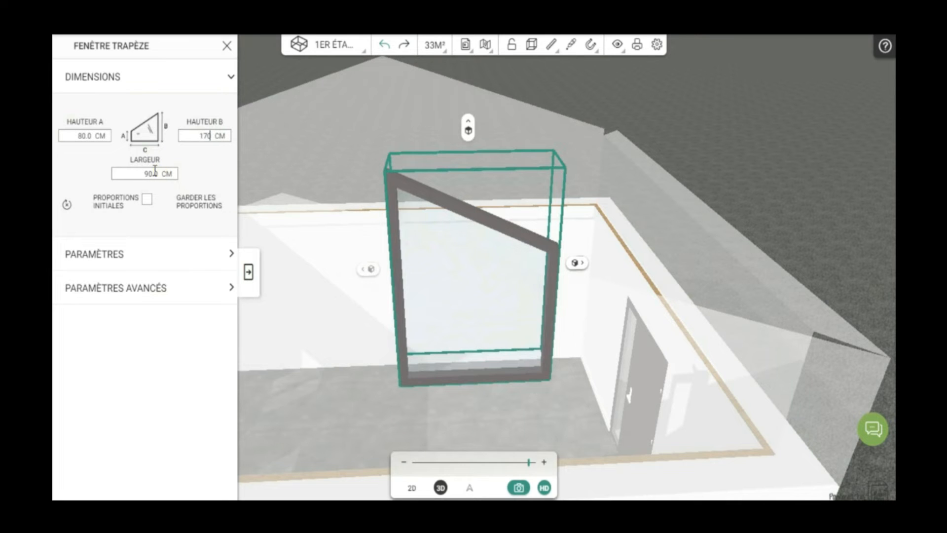
click(122, 169)
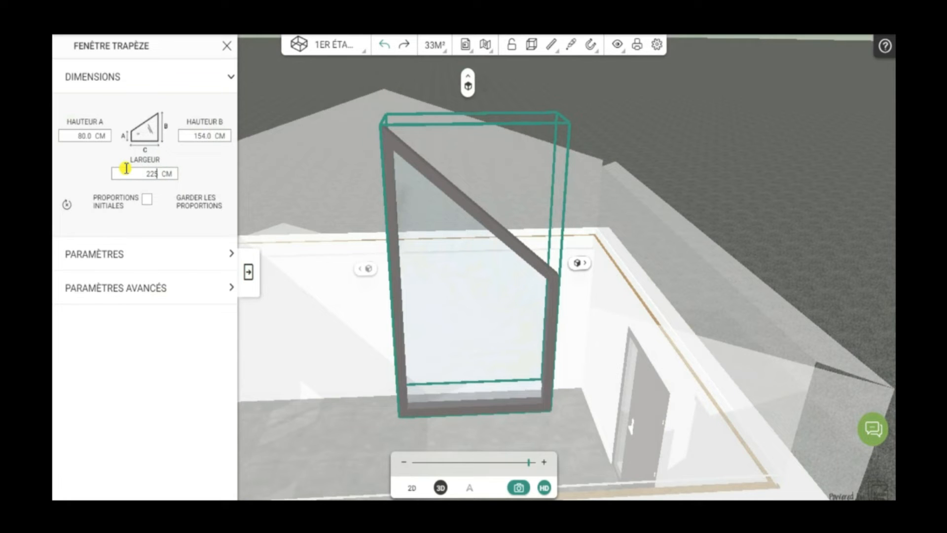
Set the trapezoid window's sill height to 0 cm and its number of glazing panels to 2
click(124, 260)
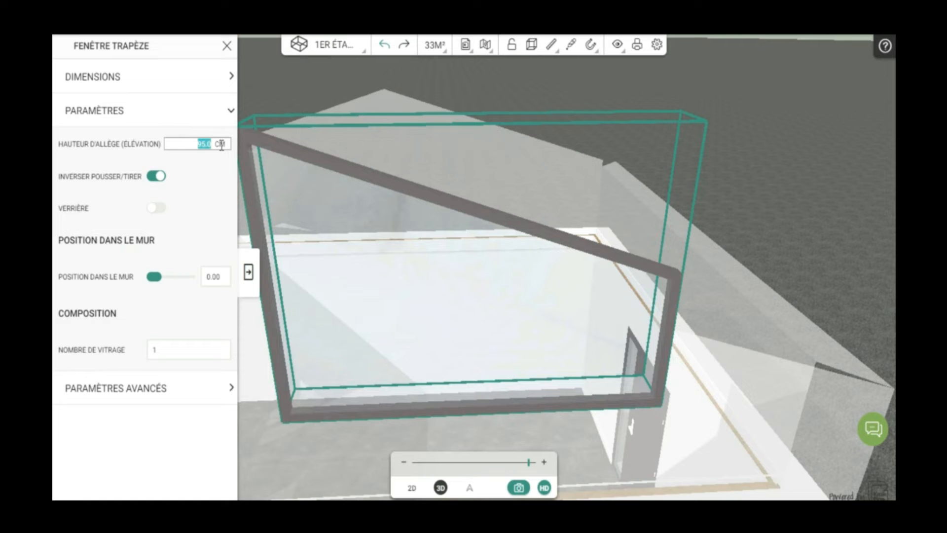
click(155, 350)
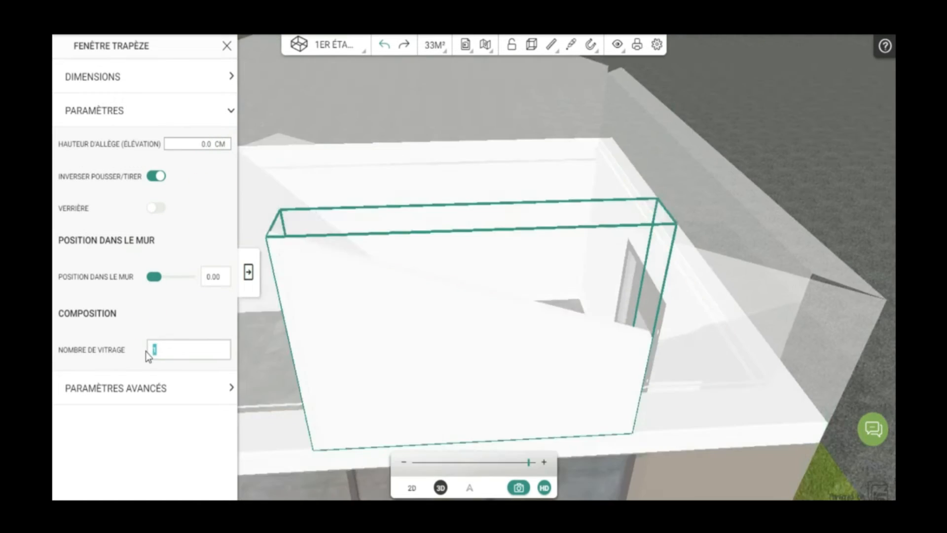
text(2)
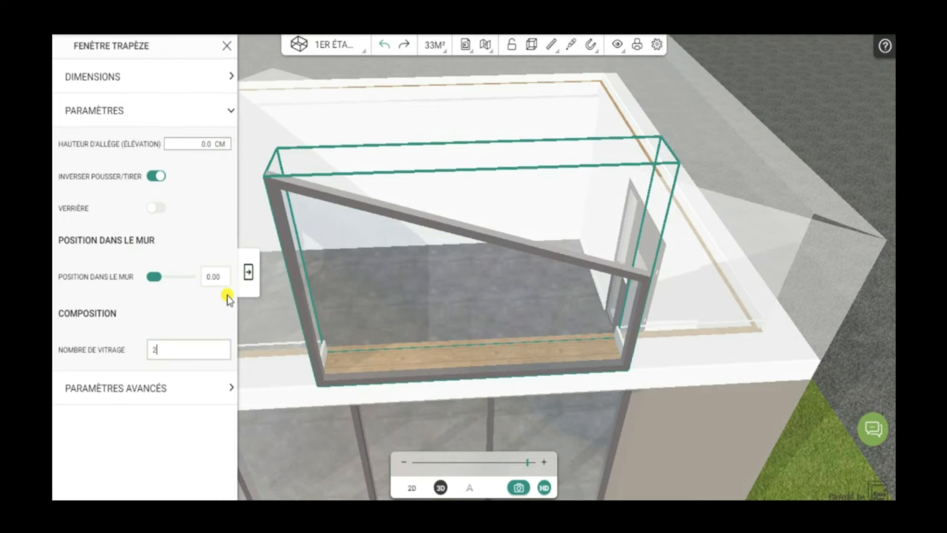
click(248, 274)
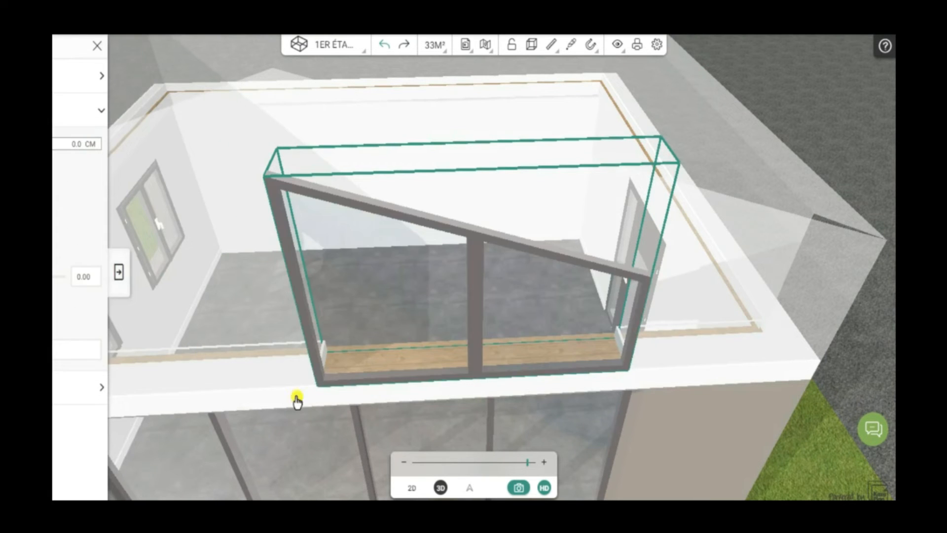
Flip the window's frame to the wall's interior side in 2D and place it 100 cm from the right inner wall
click(412, 489)
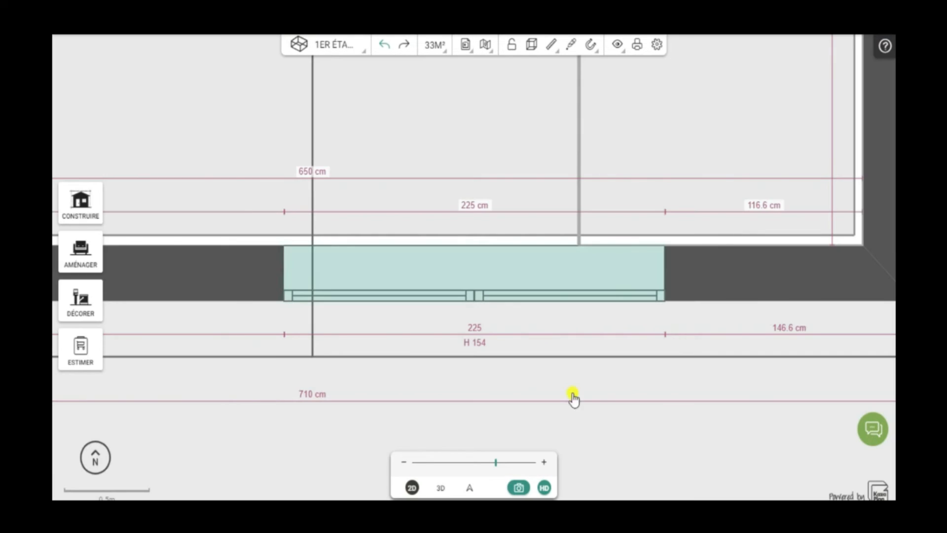
scroll(619, 383, down, 5)
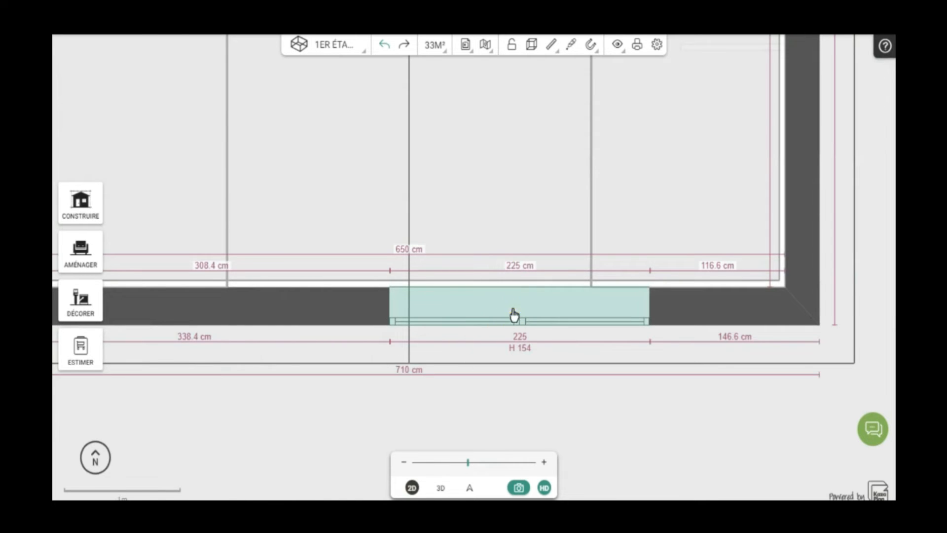
drag(510, 310, 537, 283)
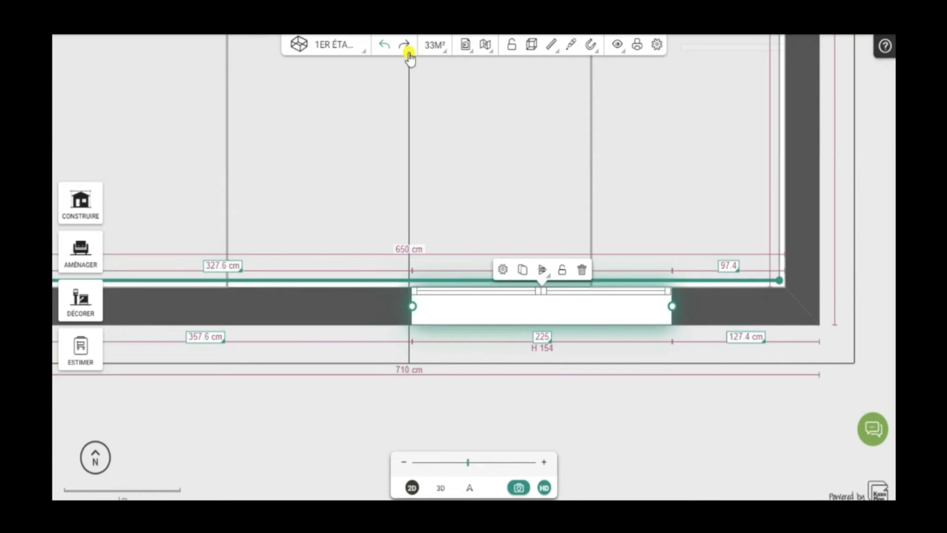
click(728, 269)
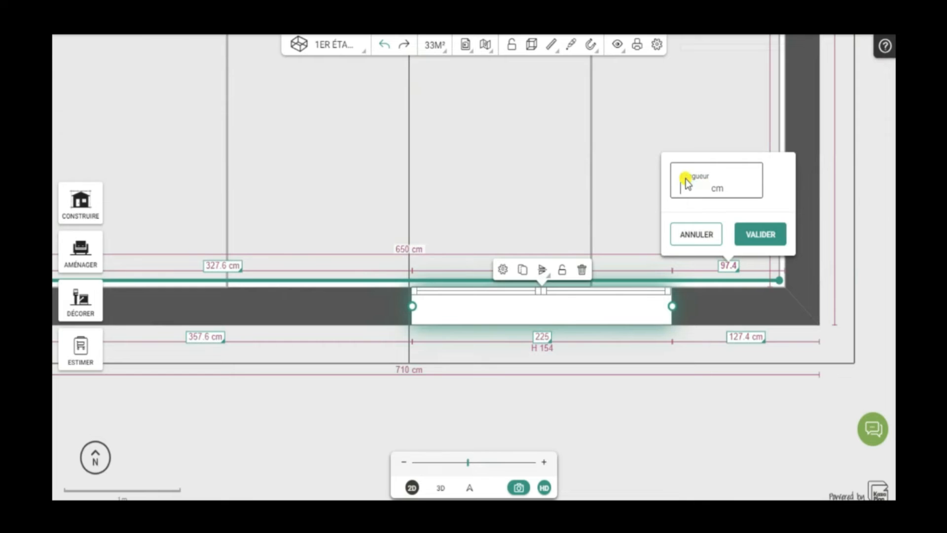
text(100)
click(762, 235)
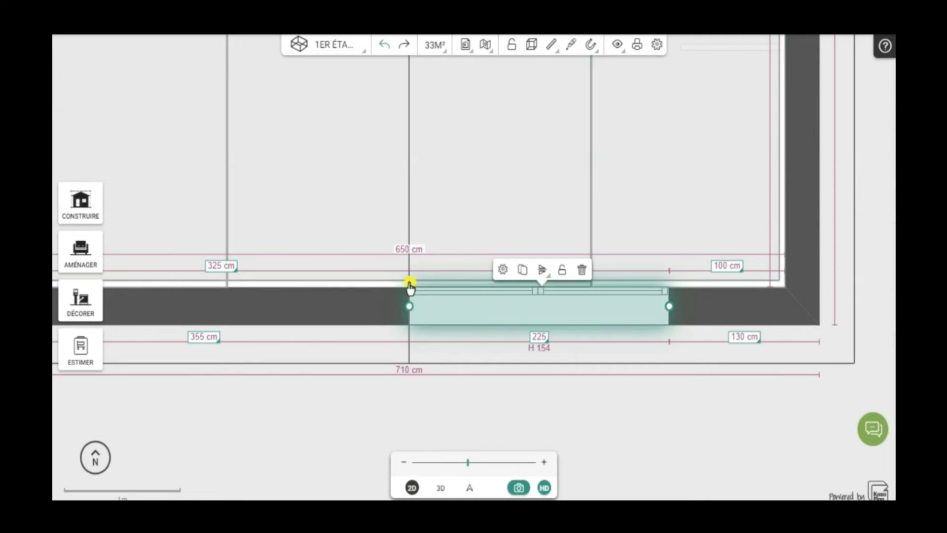
Duplicate the trapezoid window and place the copy left of the ridge line, about 94 cm from the left inner wall
click(441, 488)
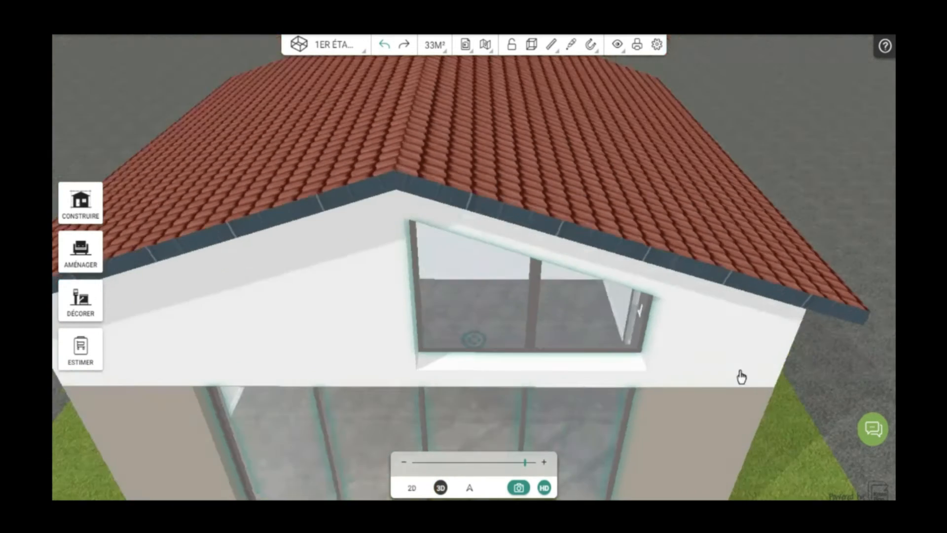
drag(742, 377, 748, 326)
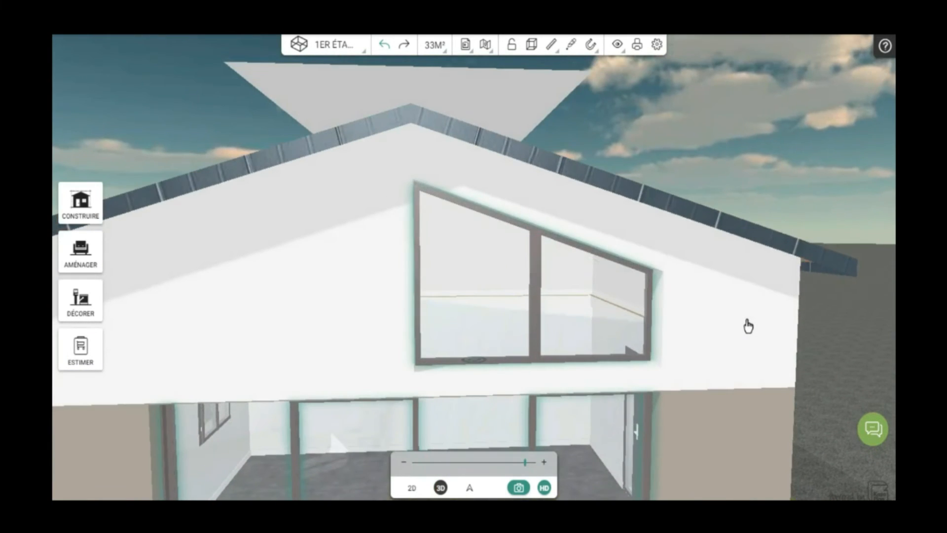
click(550, 281)
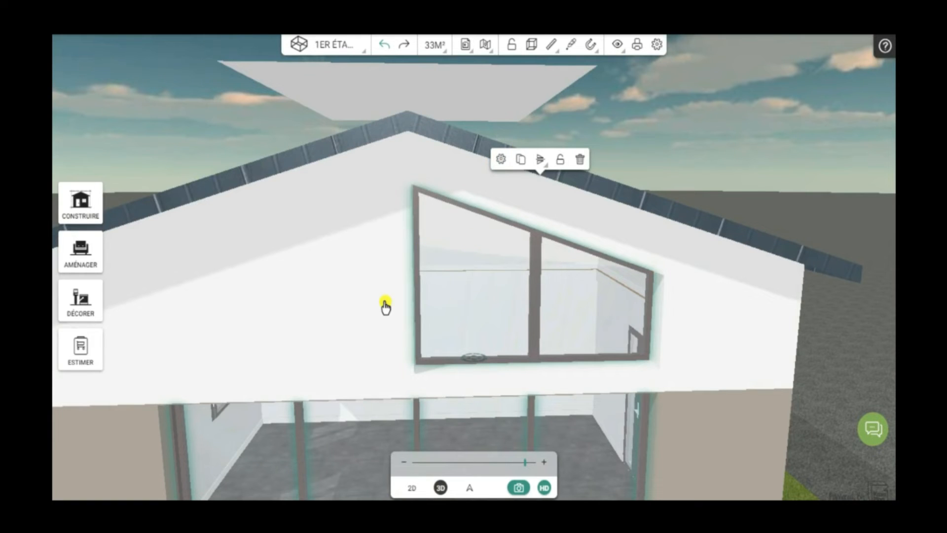
click(521, 161)
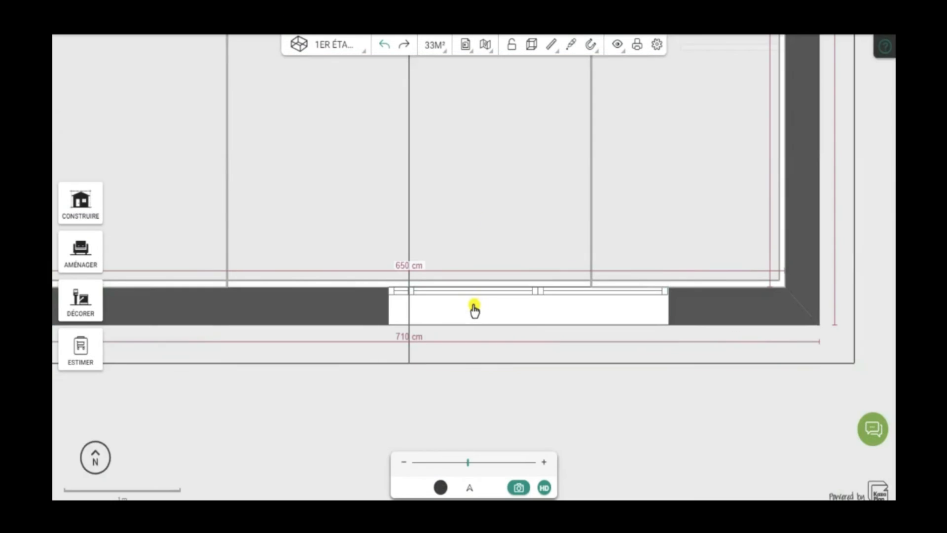
drag(475, 310, 273, 258)
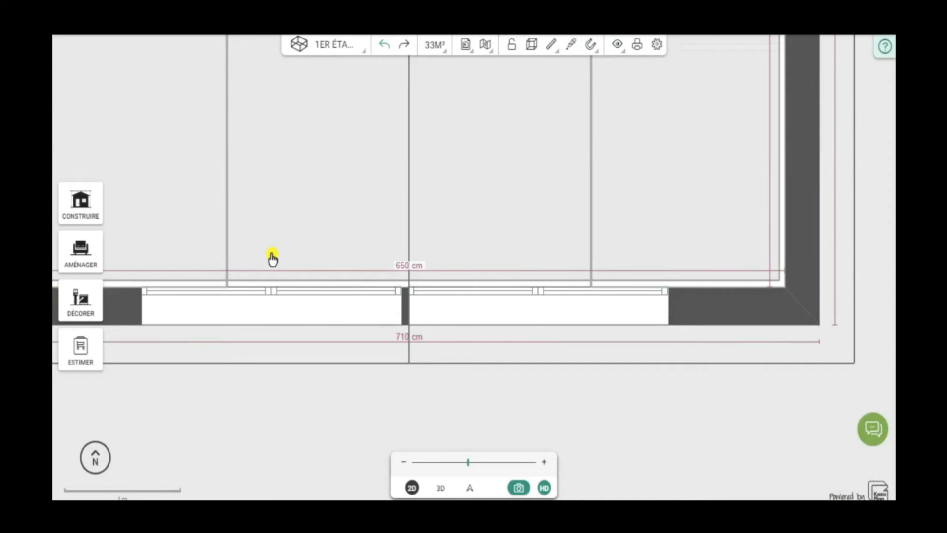
click(287, 418)
Set the copied trapezoid window's distance from the left inner wall to 100 cm
scroll(287, 418, down, 1)
scroll(310, 428, down, 1)
drag(311, 428, 461, 406)
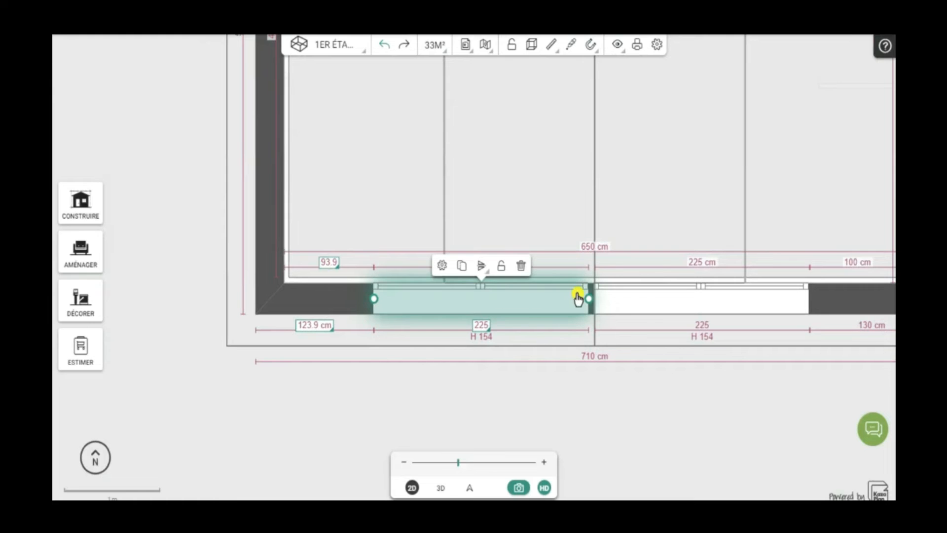
click(326, 265)
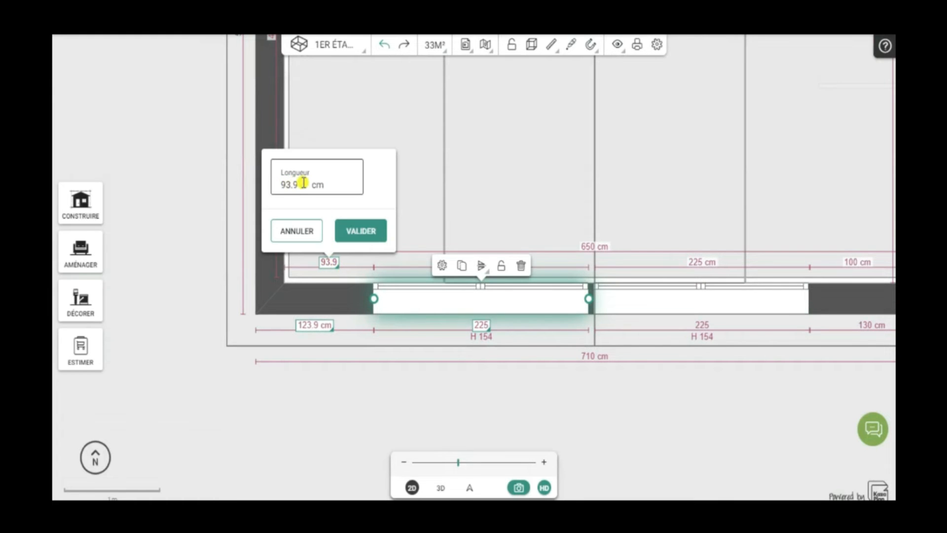
drag(299, 184, 260, 181)
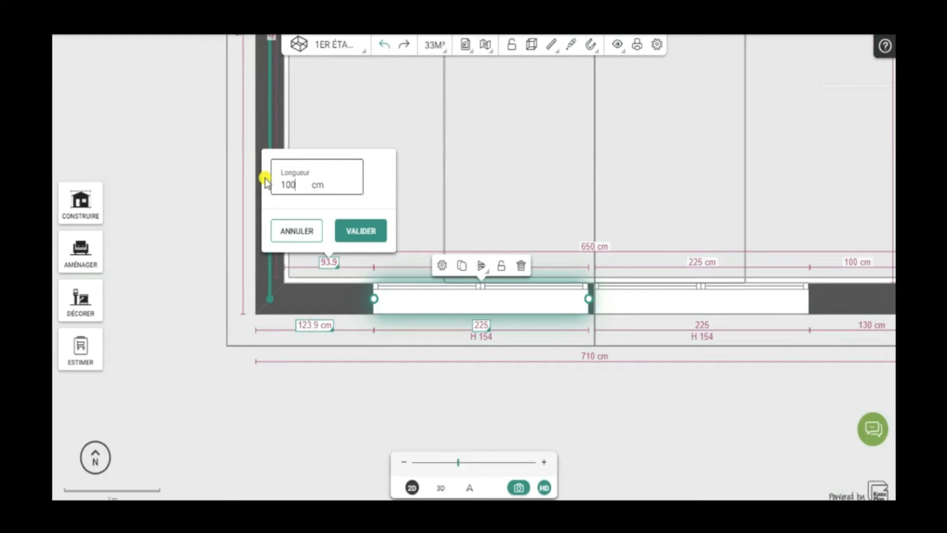
click(365, 232)
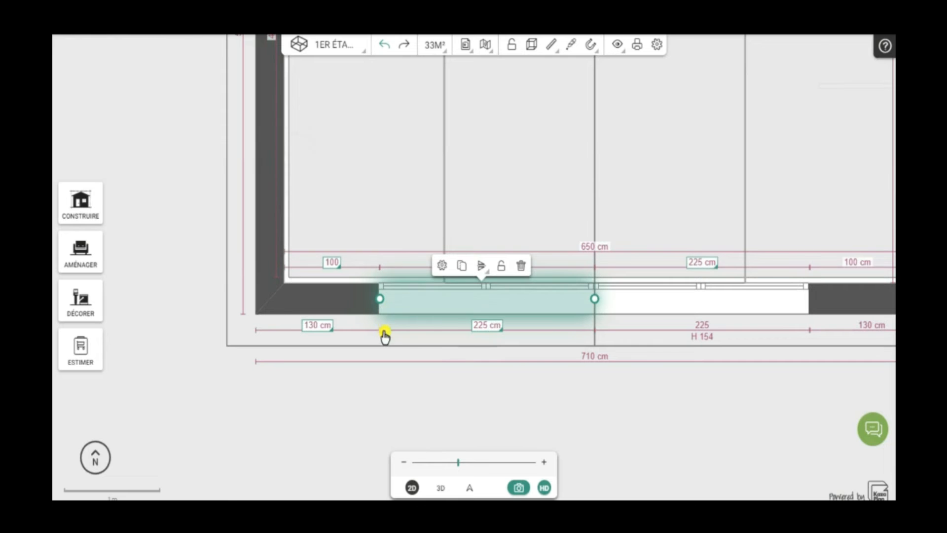
Mirror the left trapezoid window in 3D so its slanted top follows the left roof slope
click(439, 489)
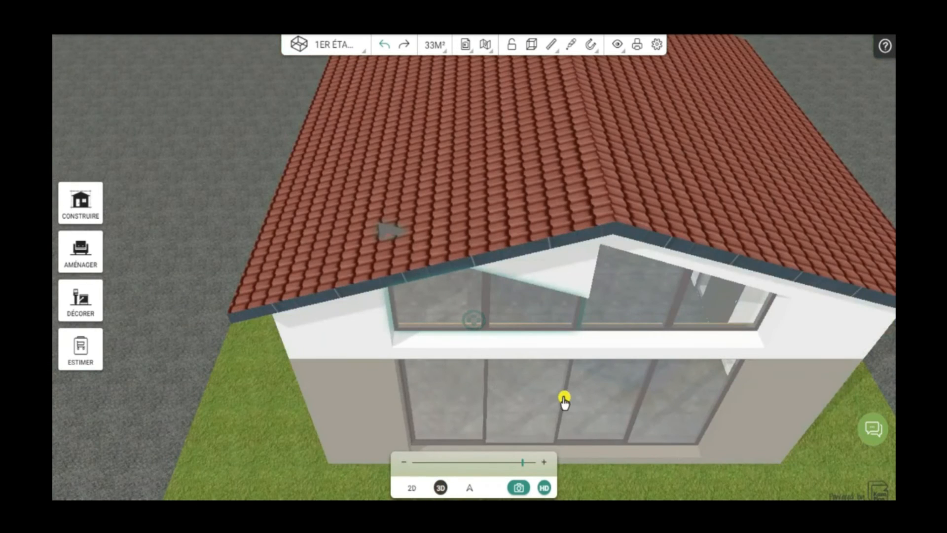
click(388, 232)
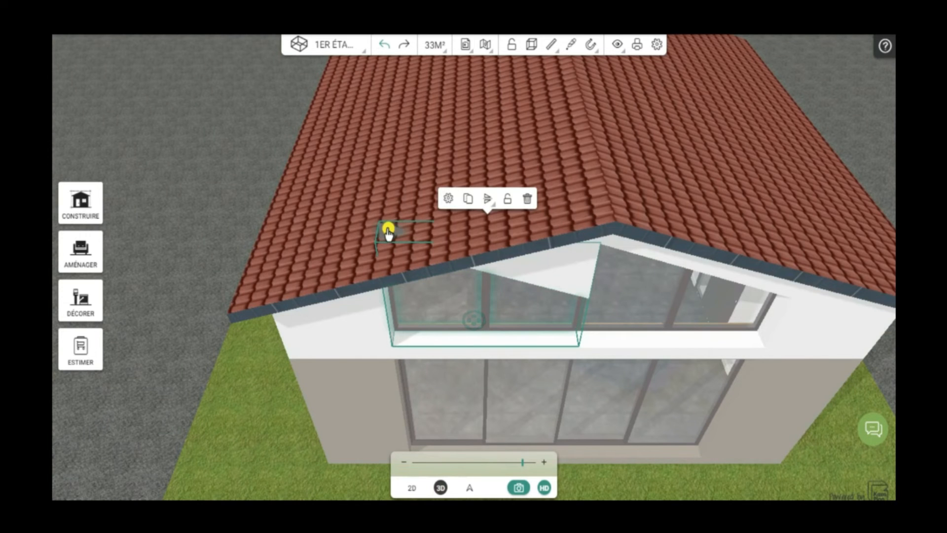
click(487, 199)
click(469, 238)
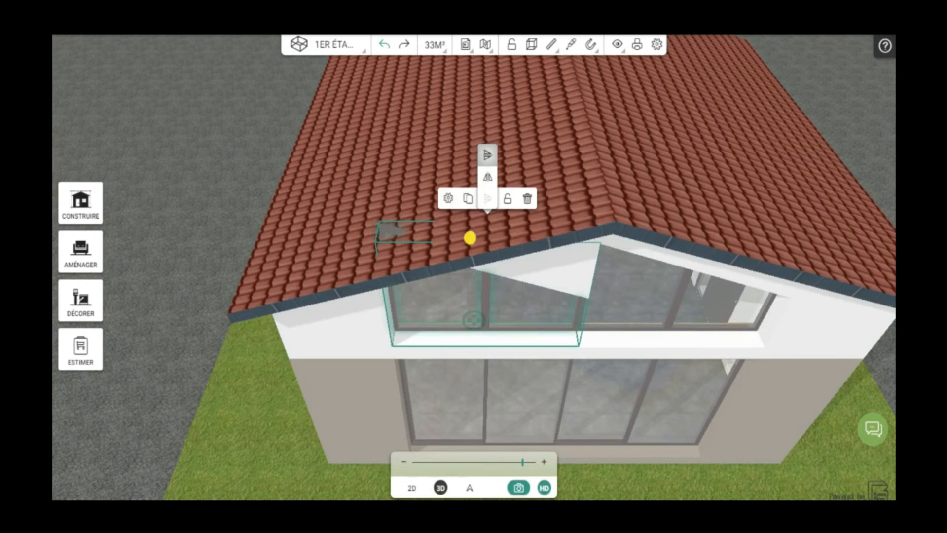
drag(849, 476, 777, 315)
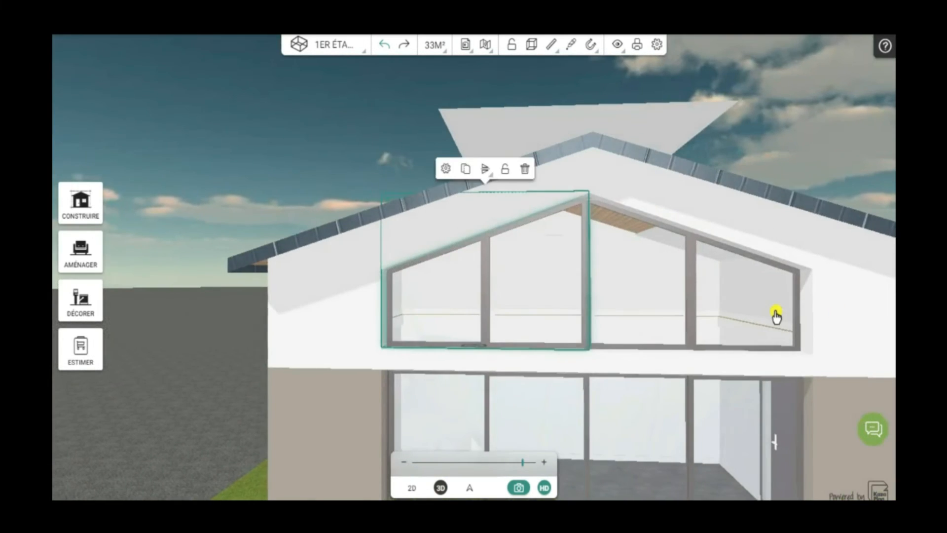
scroll(776, 315, down, 2)
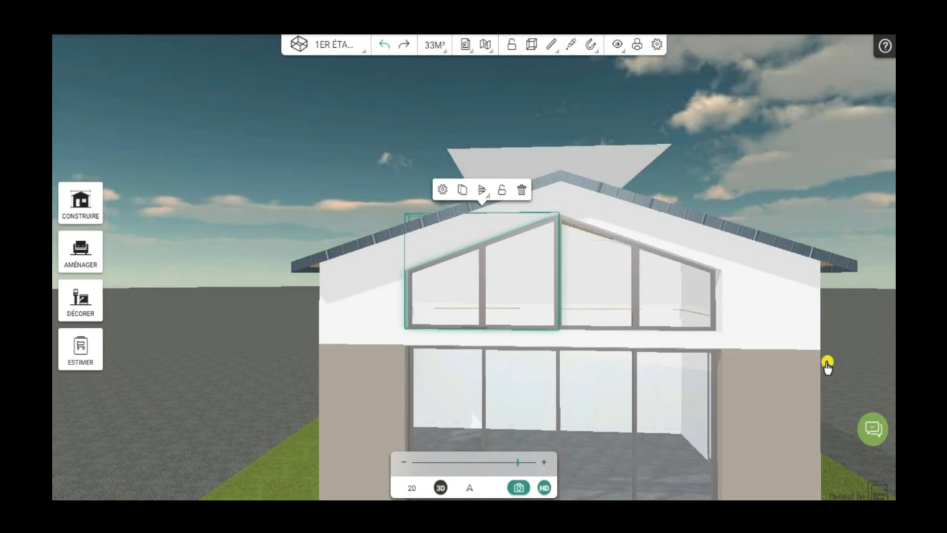
Lock both trapezoid windows in the gable
drag(786, 369, 786, 436)
drag(768, 405, 769, 345)
click(502, 195)
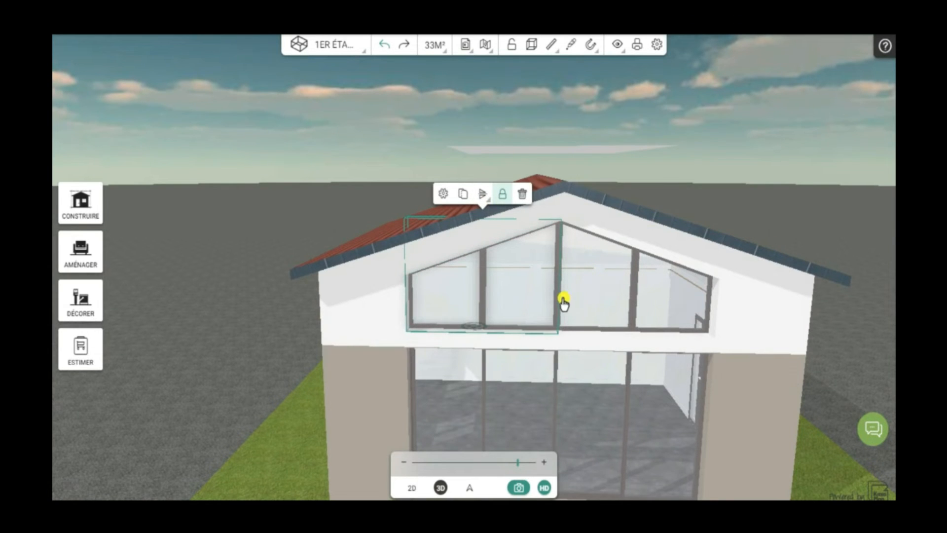
click(603, 292)
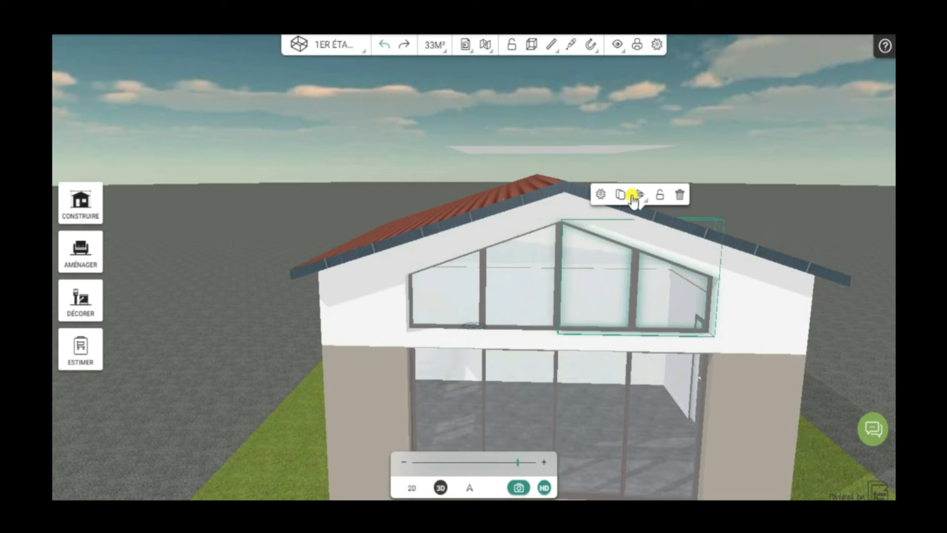
click(659, 196)
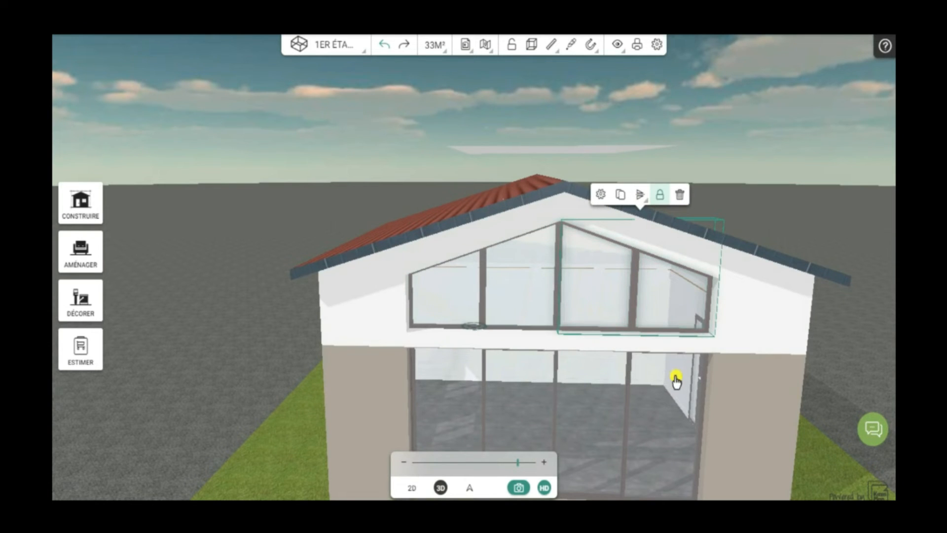
Look over the gable facade with its sliding bay and trapezoid windows from outside in visit mode
drag(776, 393, 754, 442)
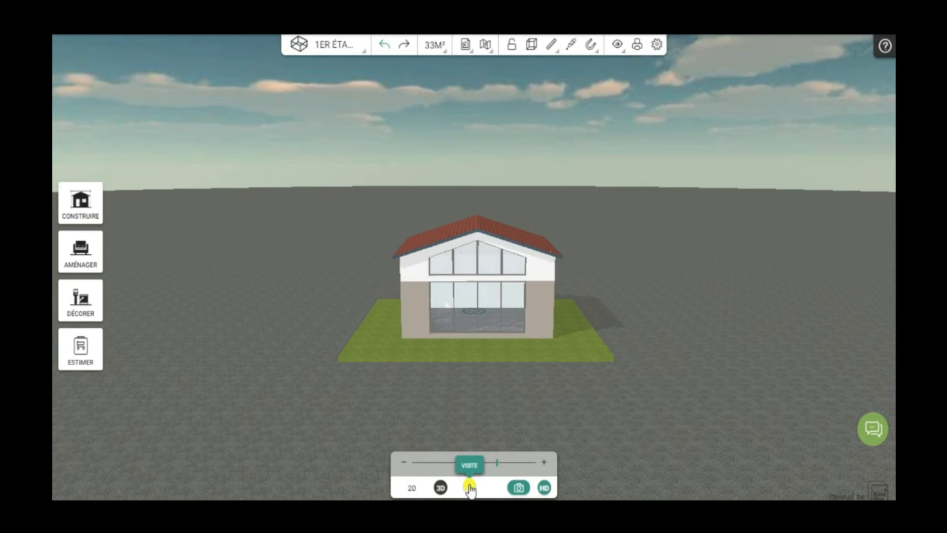
click(469, 488)
drag(645, 435, 659, 488)
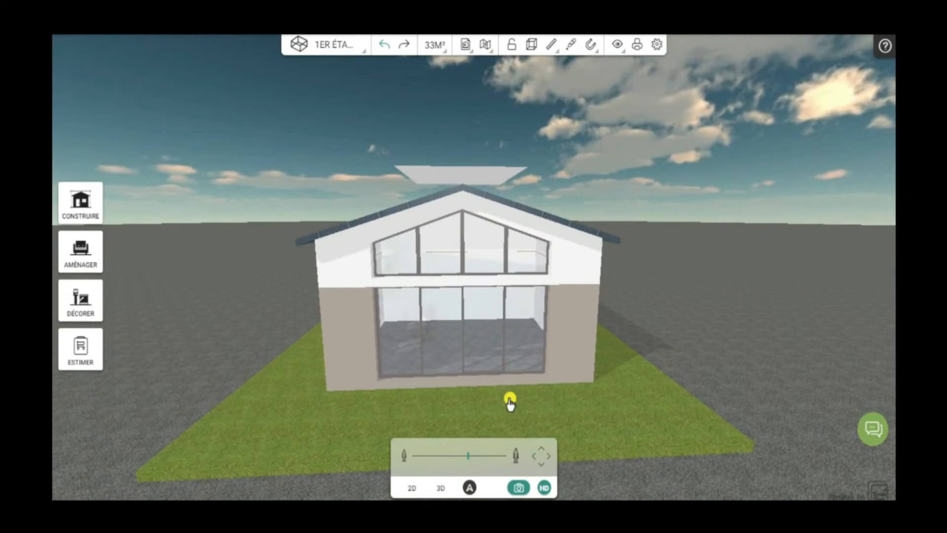
drag(782, 401, 728, 419)
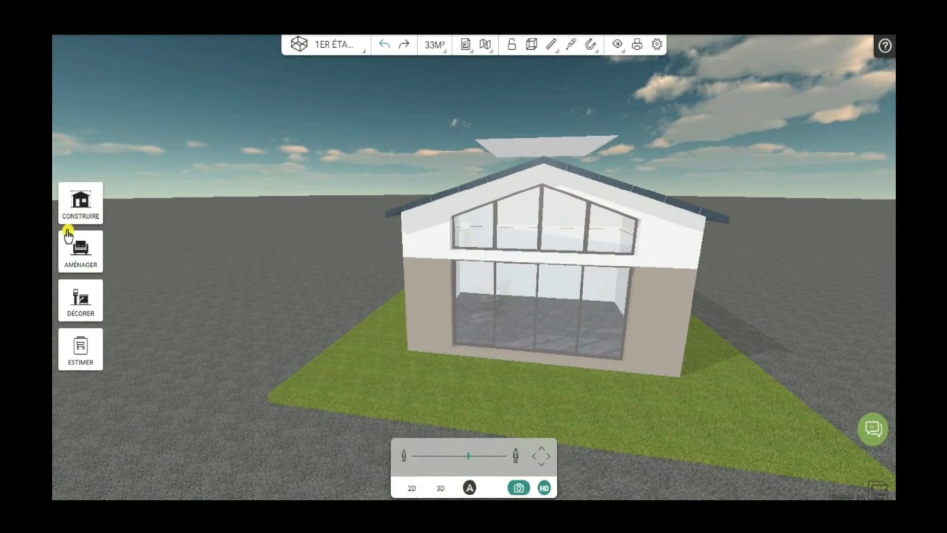
Add the white Vertigo pendant lamp from the suspension luminaires and place it at the gable in 3D
click(89, 255)
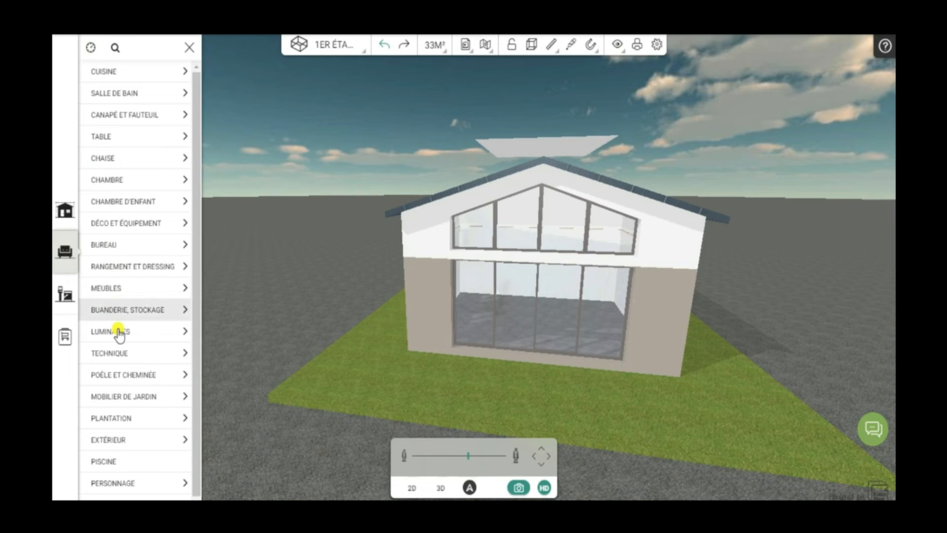
click(115, 333)
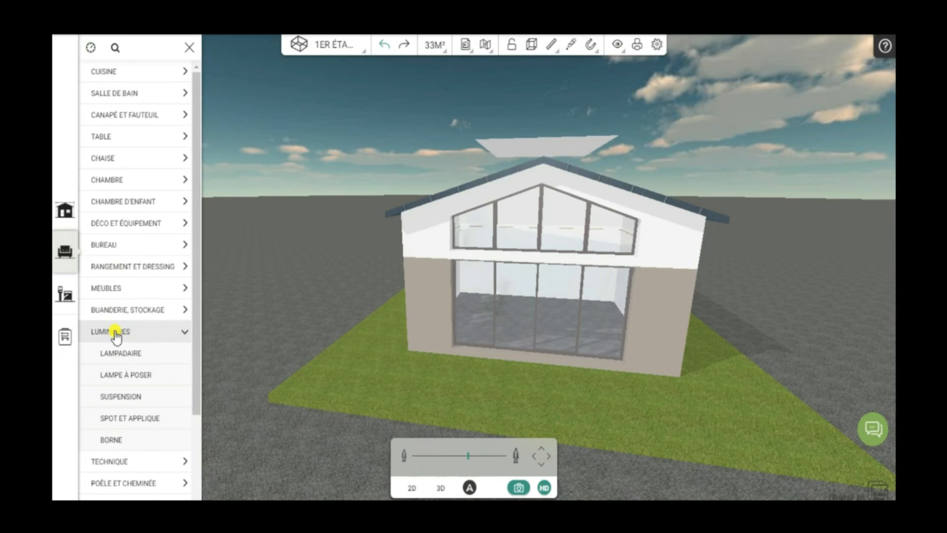
click(115, 396)
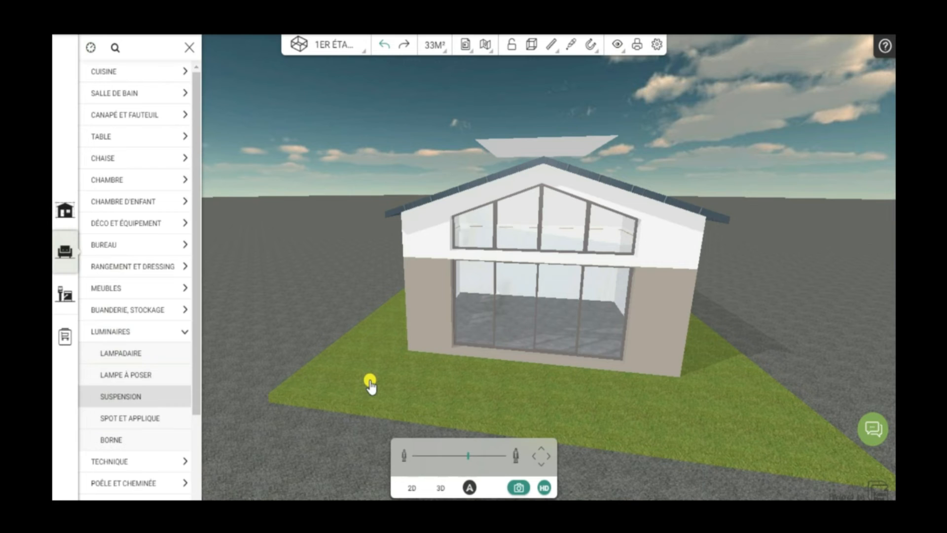
click(150, 408)
mouse_move(522, 259)
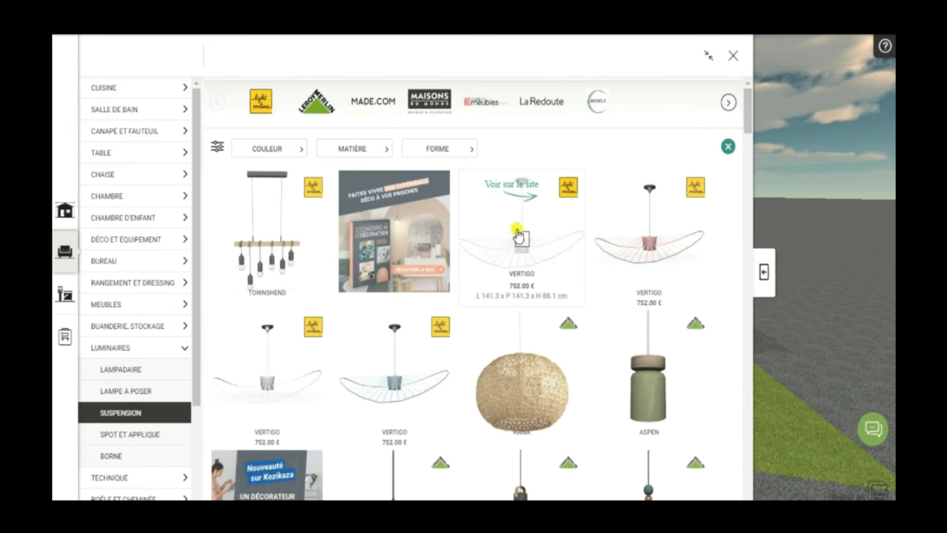
click(522, 241)
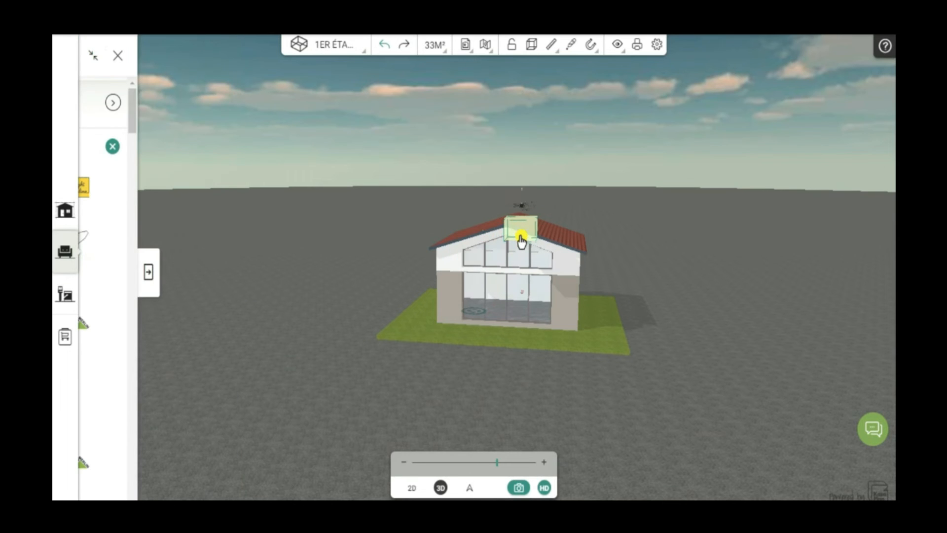
click(521, 240)
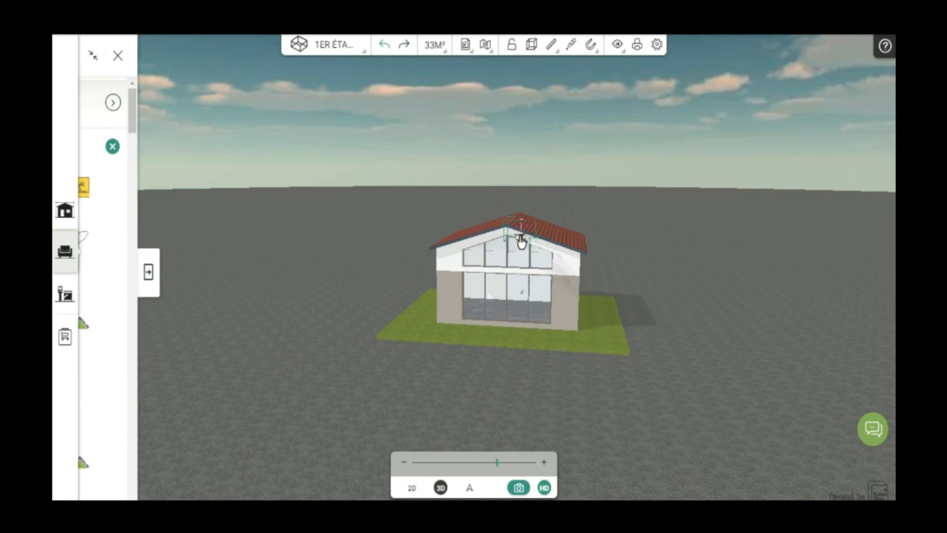
Move the Vertigo pendant in 2D so it lines up with the ridge line in front of the windows
click(409, 490)
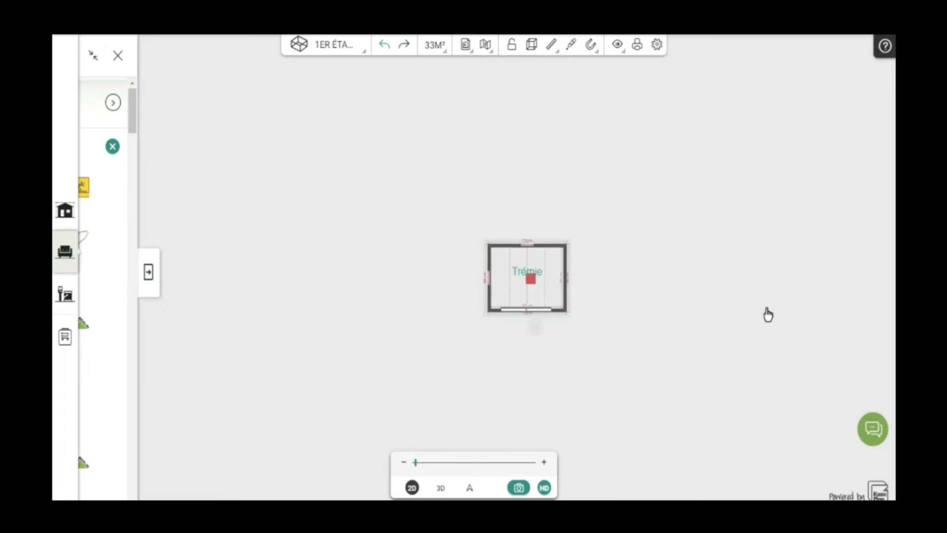
drag(689, 288, 643, 240)
scroll(590, 285, up, 3)
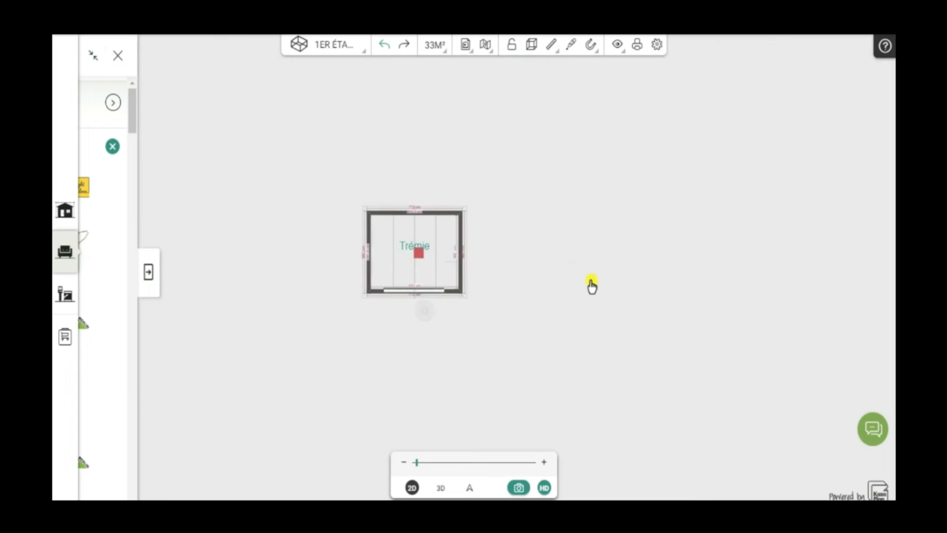
drag(572, 251, 692, 261)
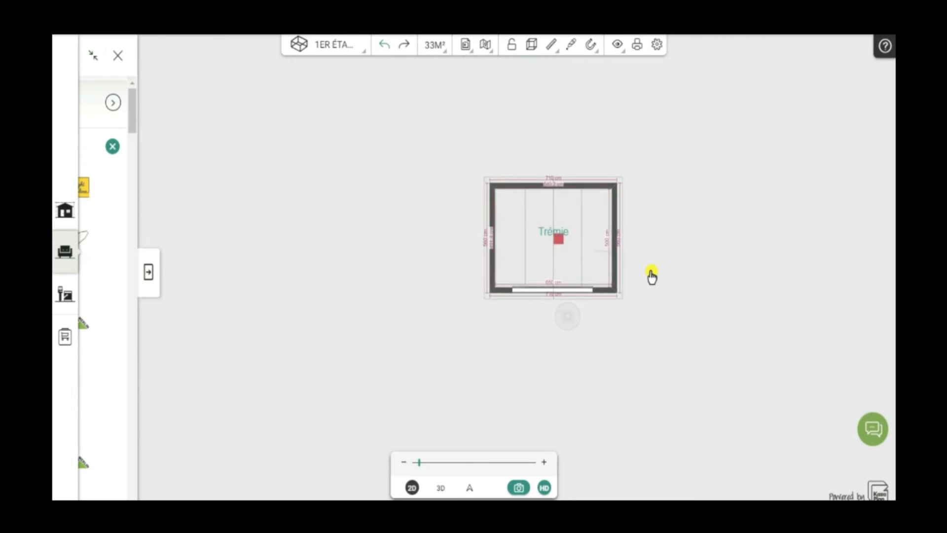
scroll(656, 273, up, 1)
scroll(683, 241, up, 1)
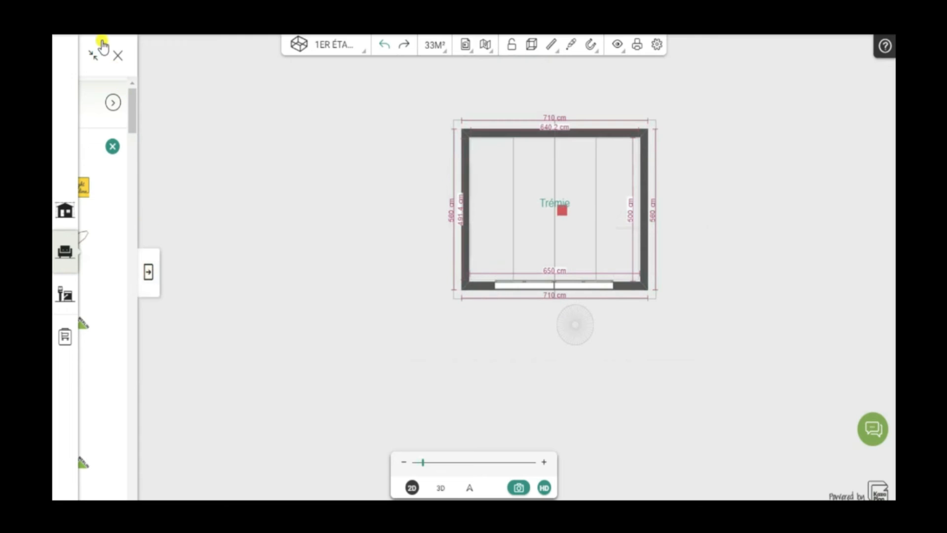
click(118, 55)
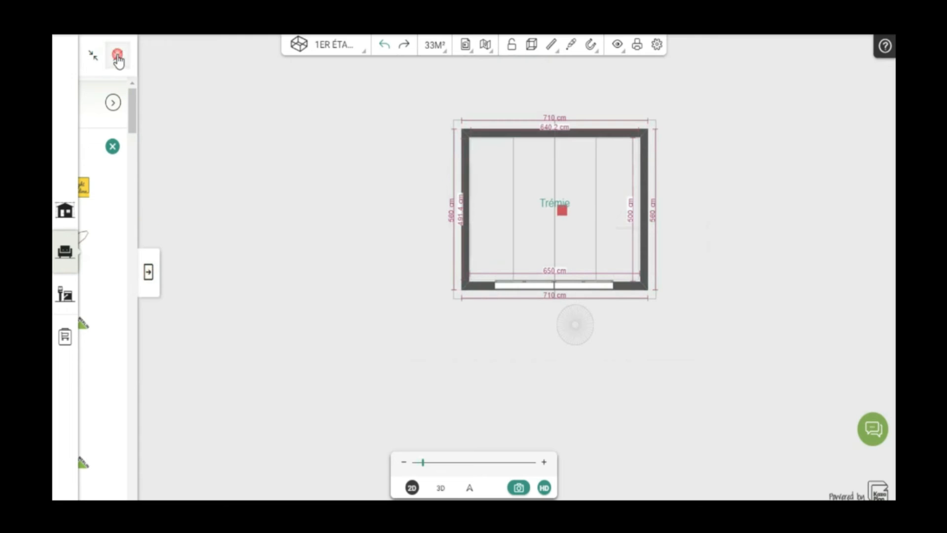
click(576, 329)
drag(576, 329, 554, 330)
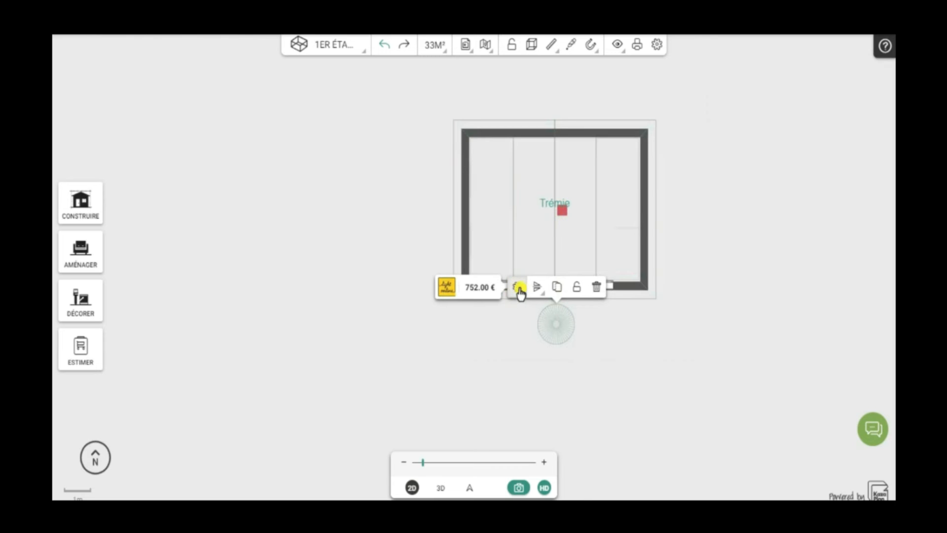
click(518, 287)
click(422, 321)
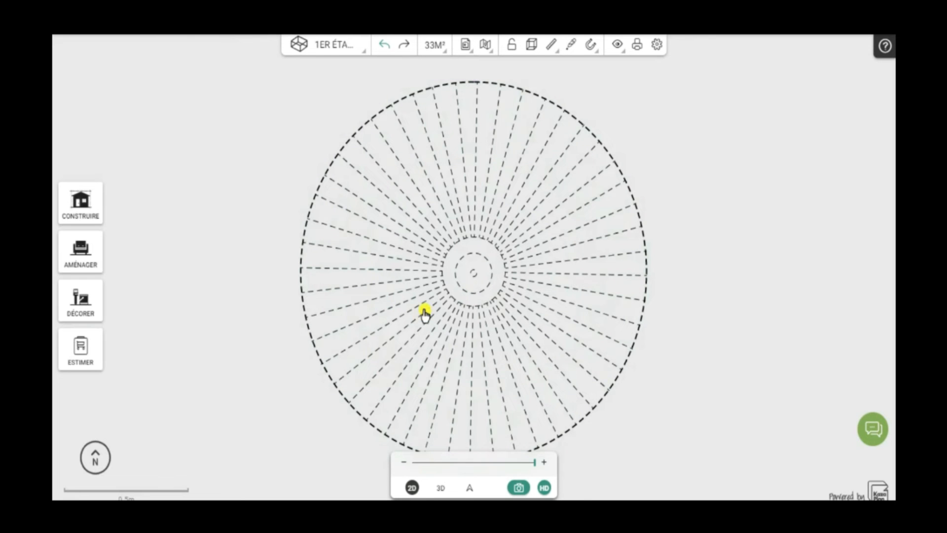
scroll(503, 293, down, 5)
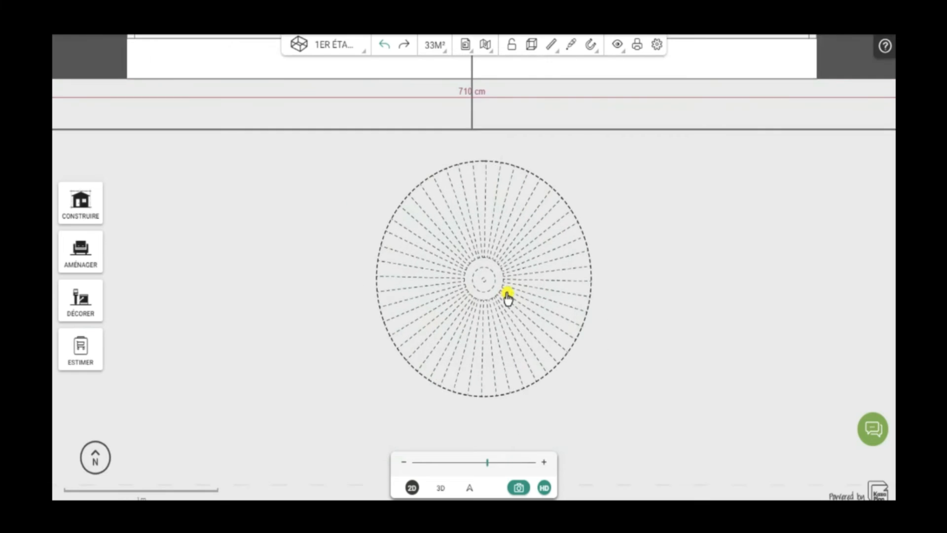
scroll(508, 296, down, 5)
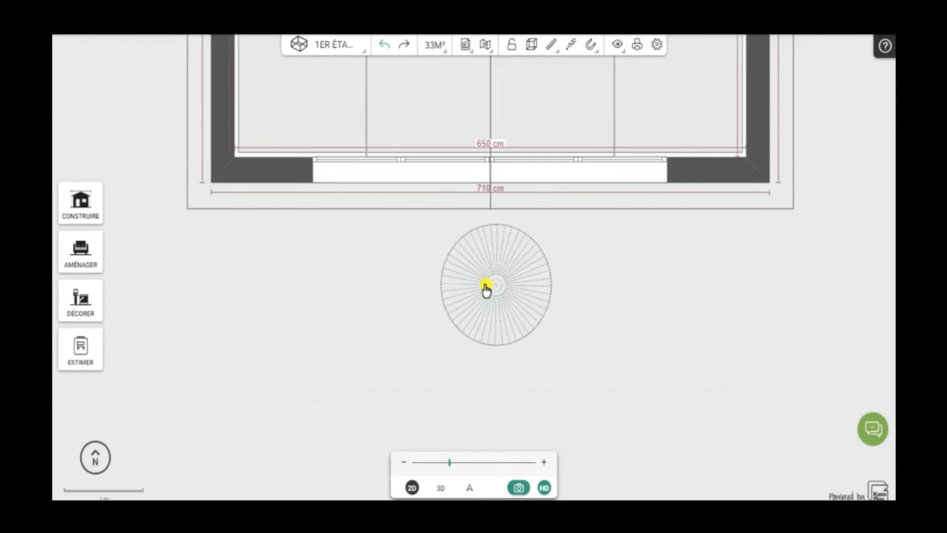
scroll(487, 289, down, 1)
Set the Vertigo pendant's height to 100 cm
click(492, 296)
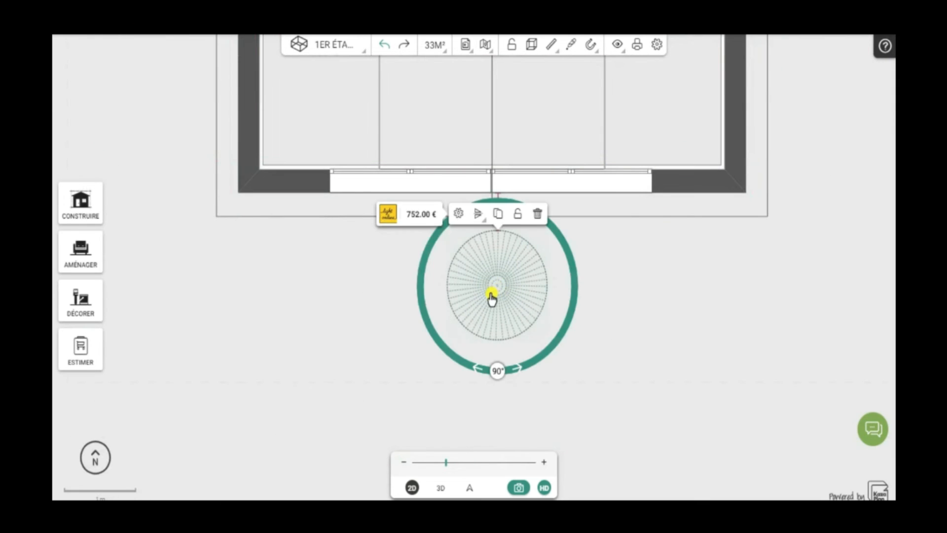
click(458, 215)
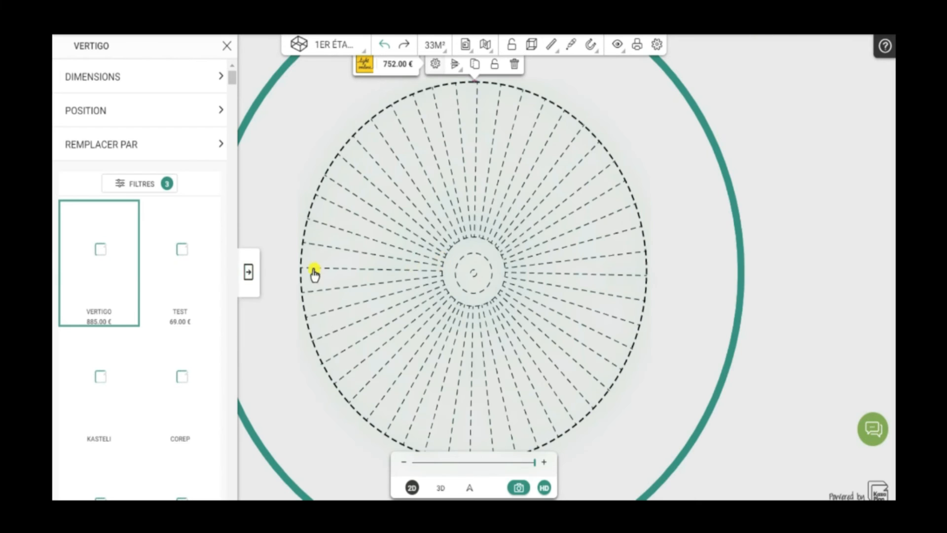
click(111, 79)
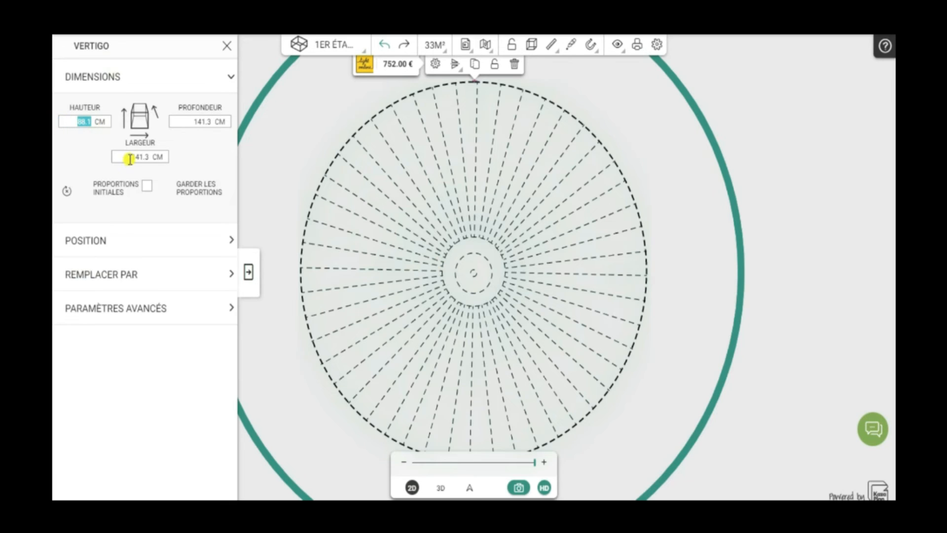
text(000)
key(BackSpace)
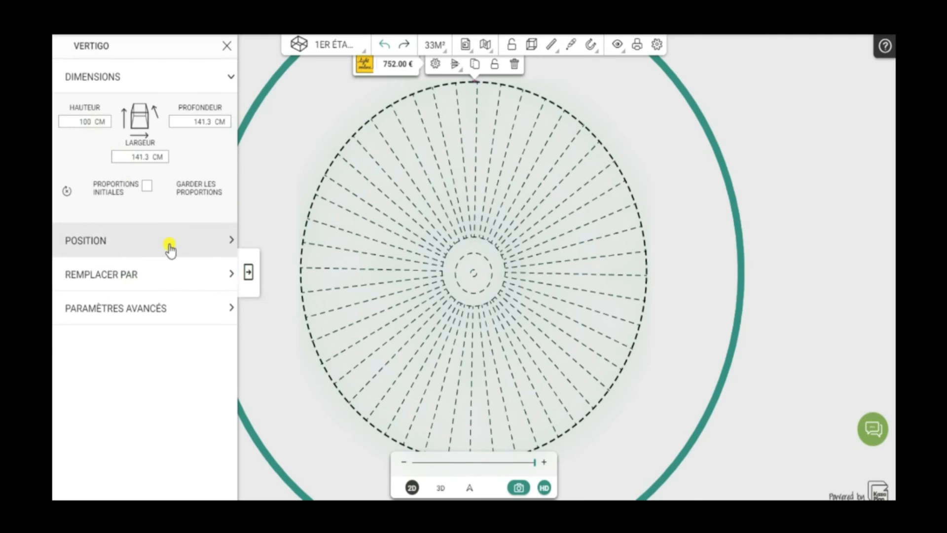
click(249, 279)
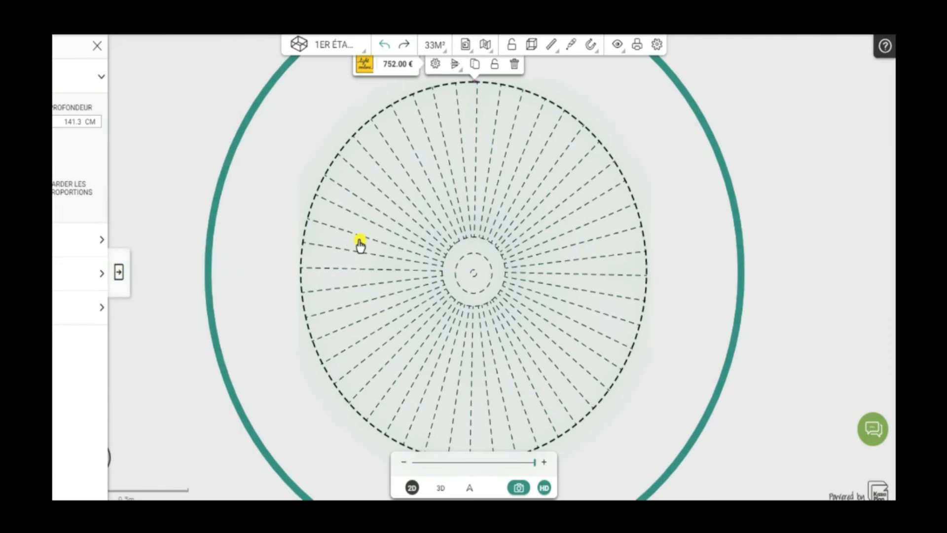
Move the Vertigo pendant in 2D into the Trémie room onto the ridge line, about 185 cm from the bay wall and 165 cm from the opposite wall
scroll(415, 260, down, 2)
scroll(414, 261, down, 4)
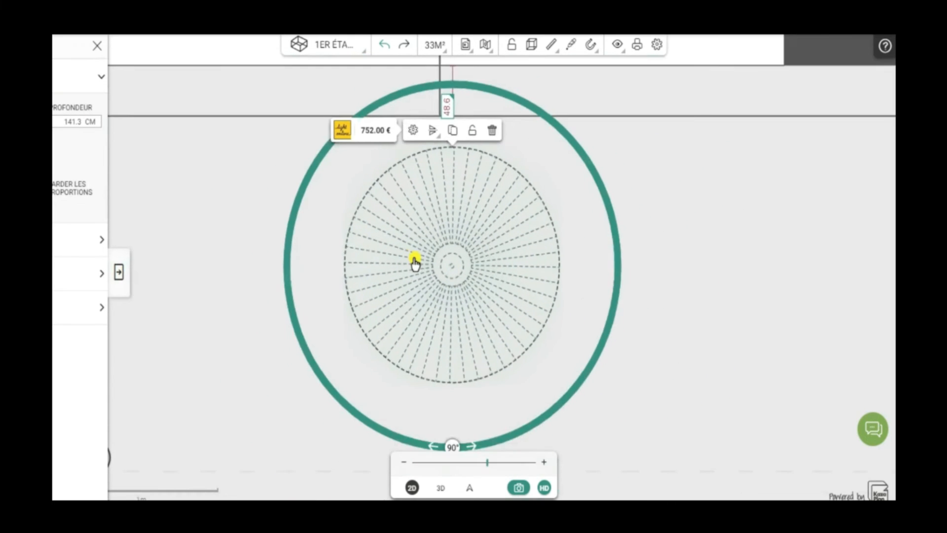
scroll(414, 264, down, 4)
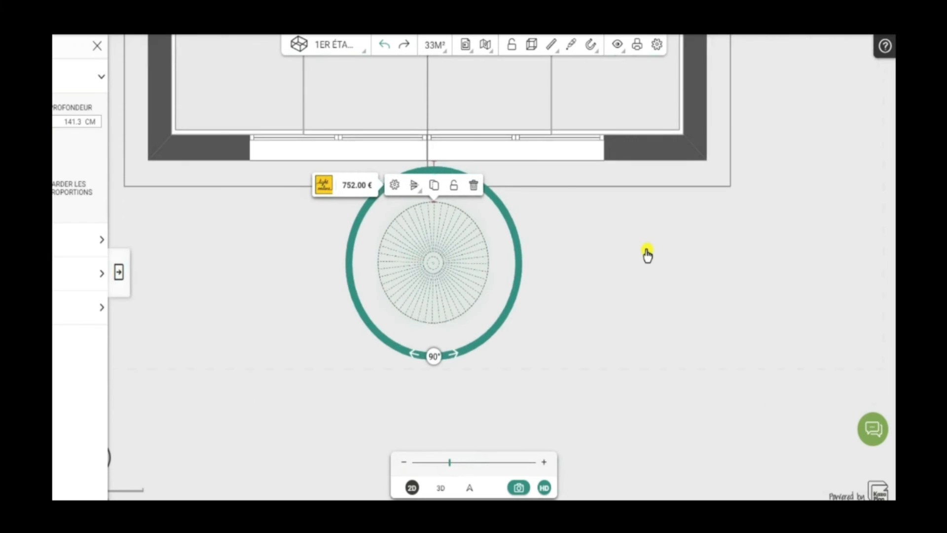
scroll(691, 345, down, 3)
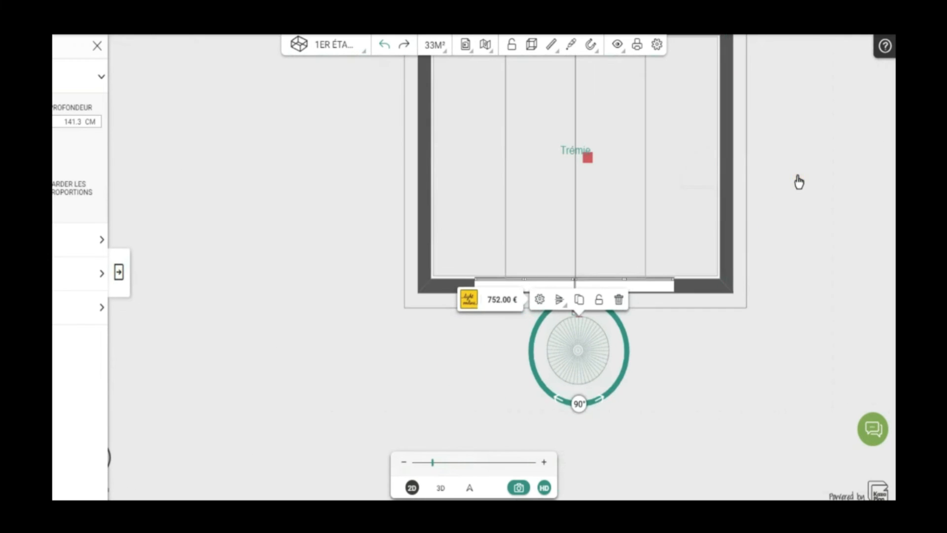
drag(798, 178, 801, 207)
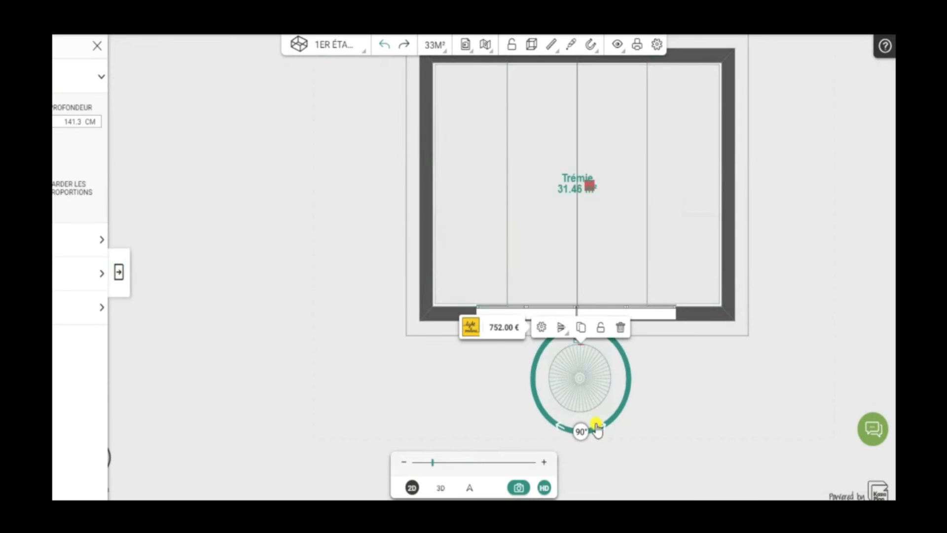
right_drag(573, 359, 555, 386)
click(407, 376)
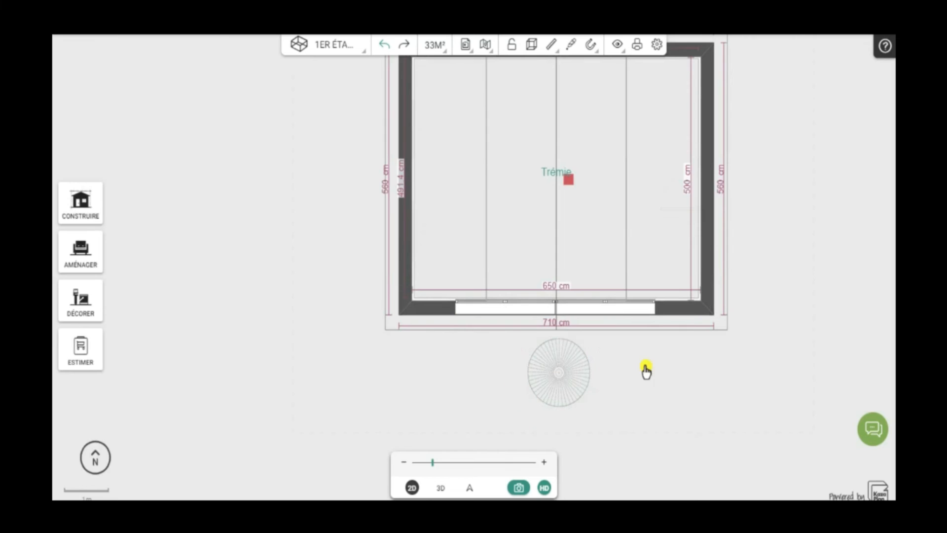
click(575, 371)
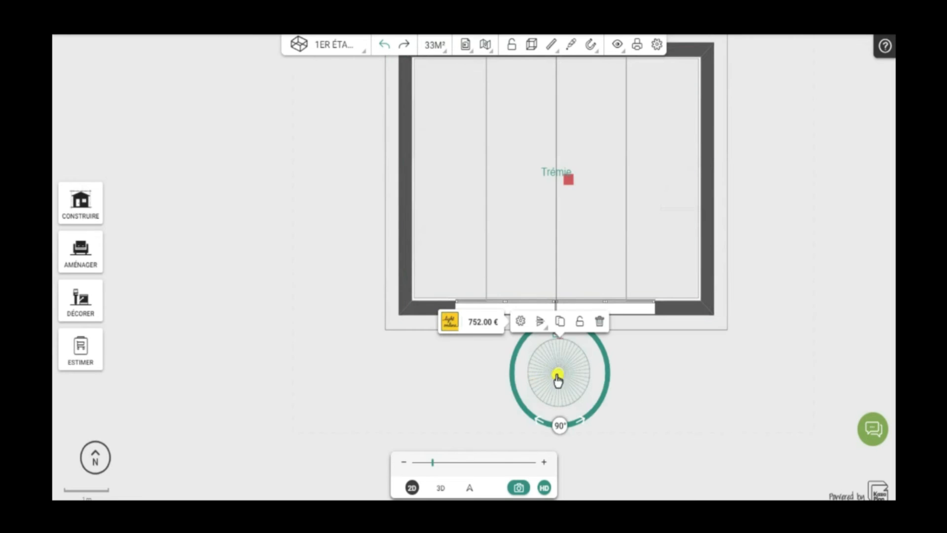
drag(566, 338, 565, 178)
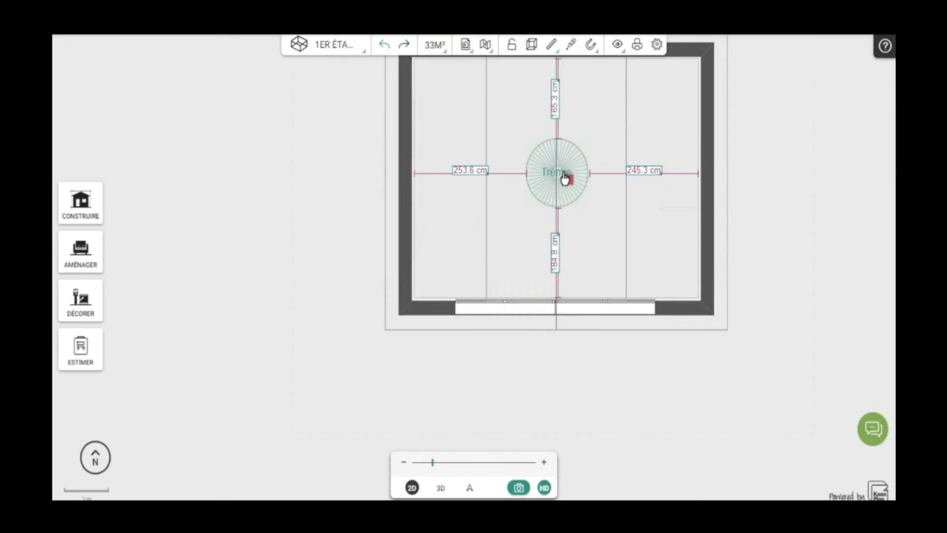
Select the Vertigo pendant at the roof ridge in 3D and raise it above the tiles
click(440, 487)
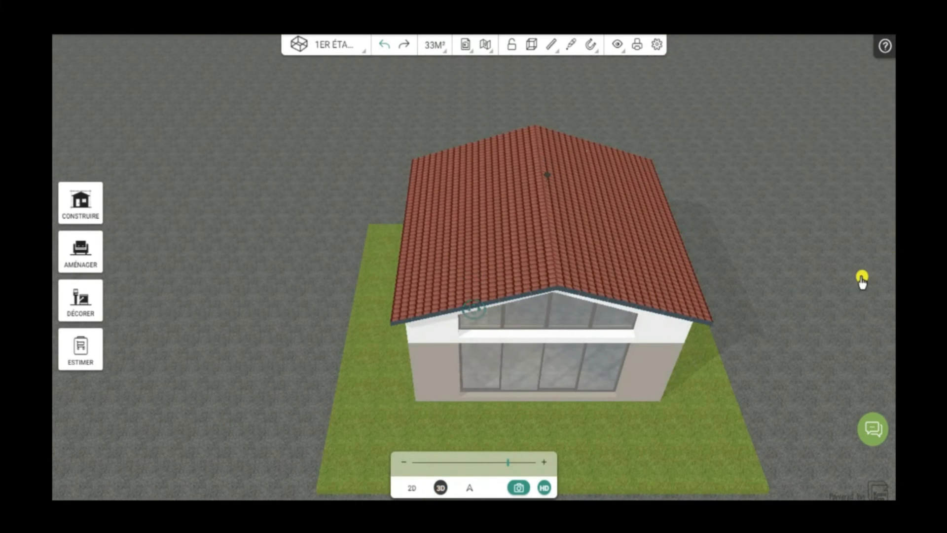
drag(806, 324, 511, 260)
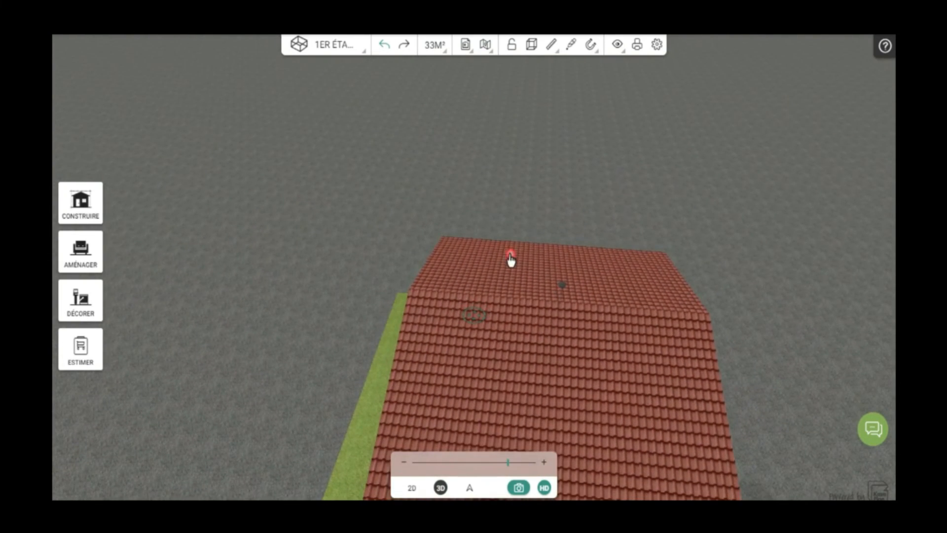
scroll(610, 324, up, 3)
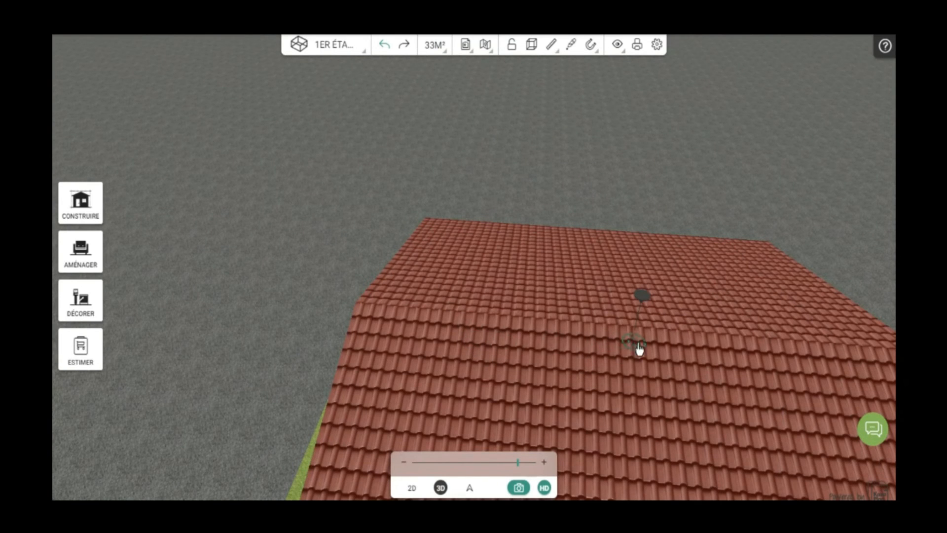
double_click(639, 363)
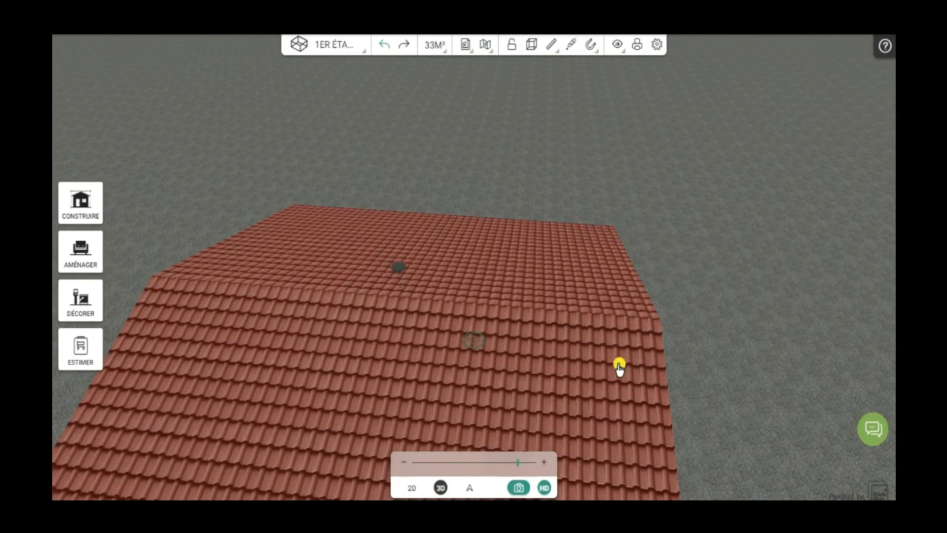
drag(744, 362, 784, 336)
click(475, 339)
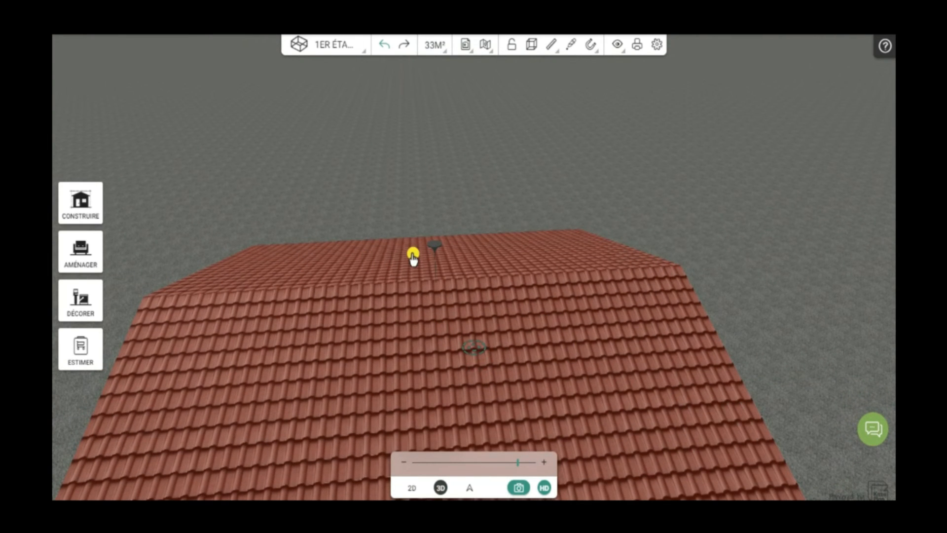
double_click(435, 248)
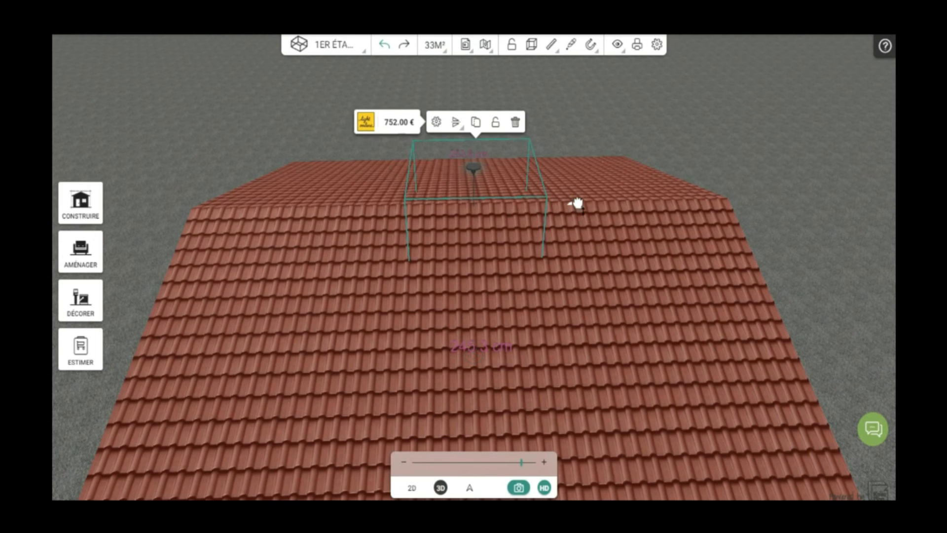
drag(577, 203, 575, 182)
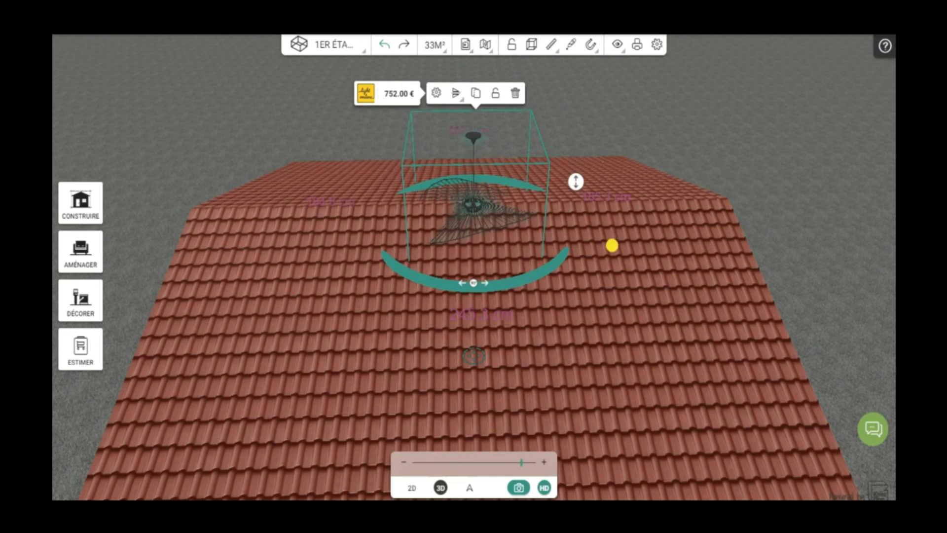
Lower the Vertigo pendant below the roof ridge to an elevation of about 95 cm and deselect it
drag(830, 274, 809, 233)
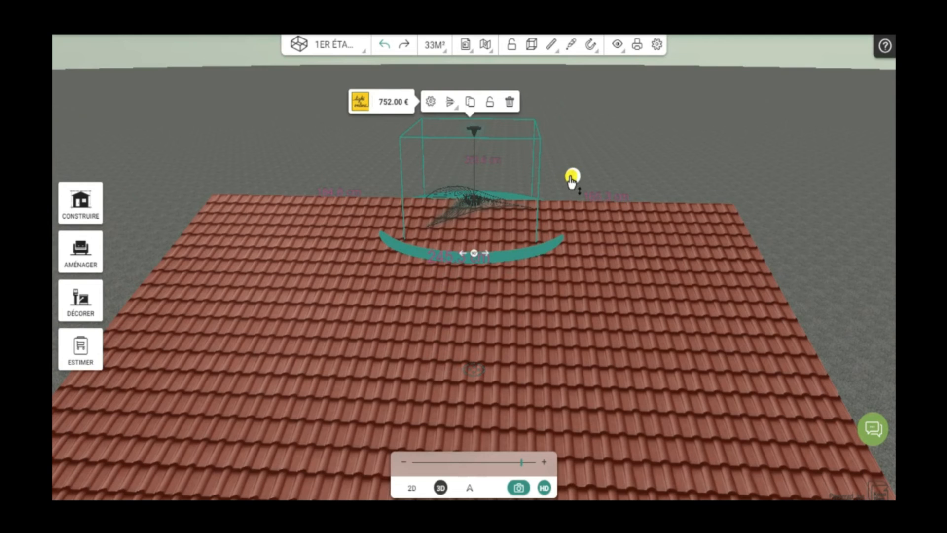
mouse_move(576, 181)
mouse_down()
mouse_move(569, 222)
mouse_move(582, 260)
mouse_up()
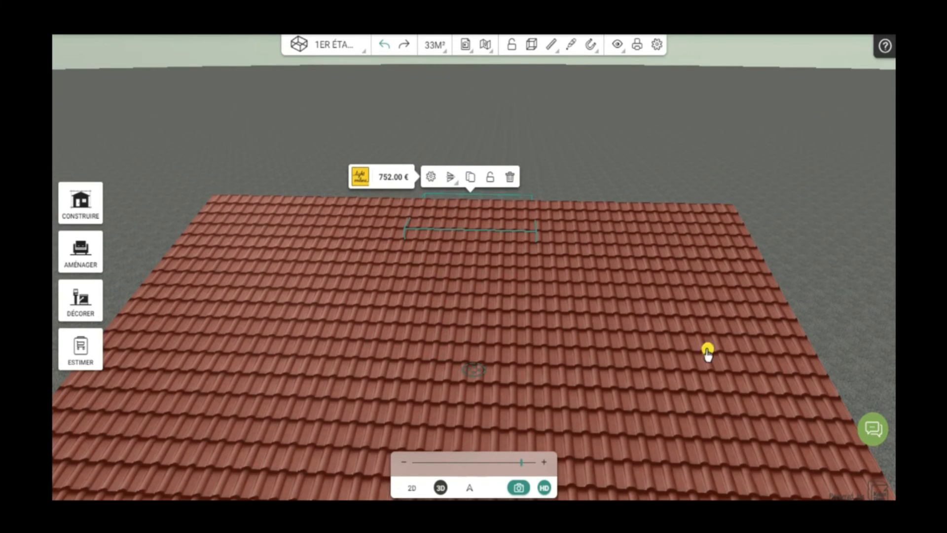
click(797, 257)
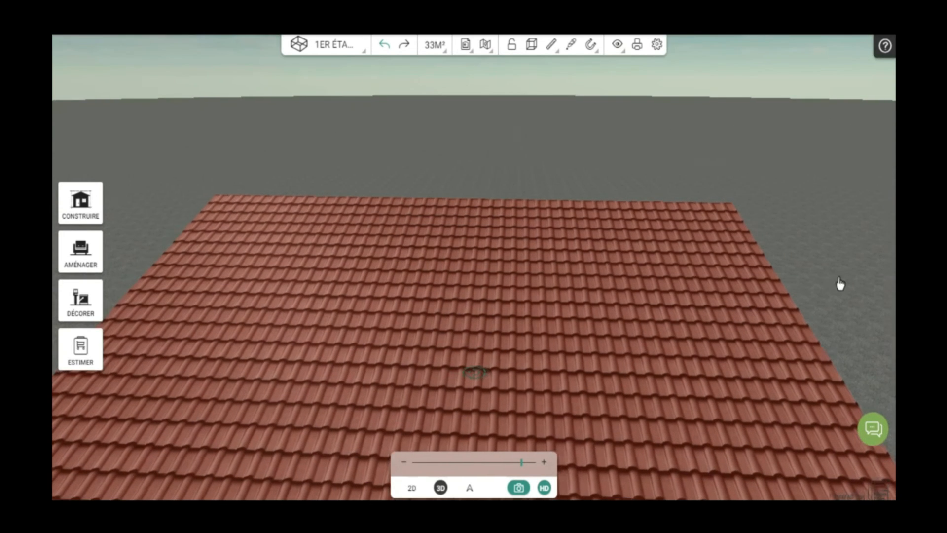
Inspect from inside the room how the Vertigo pendant hangs from the sloped wooden ceiling
drag(841, 284, 847, 281)
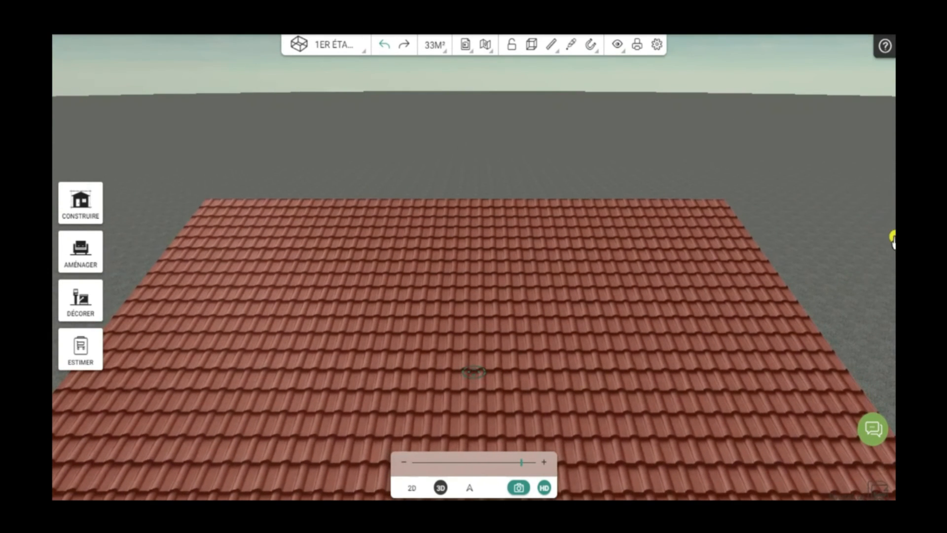
drag(837, 224, 830, 219)
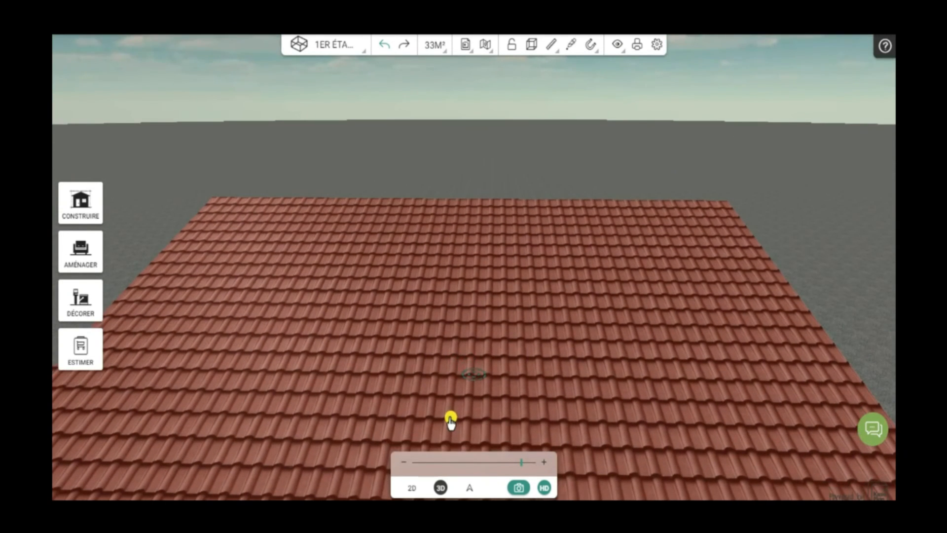
scroll(450, 420, up, 8)
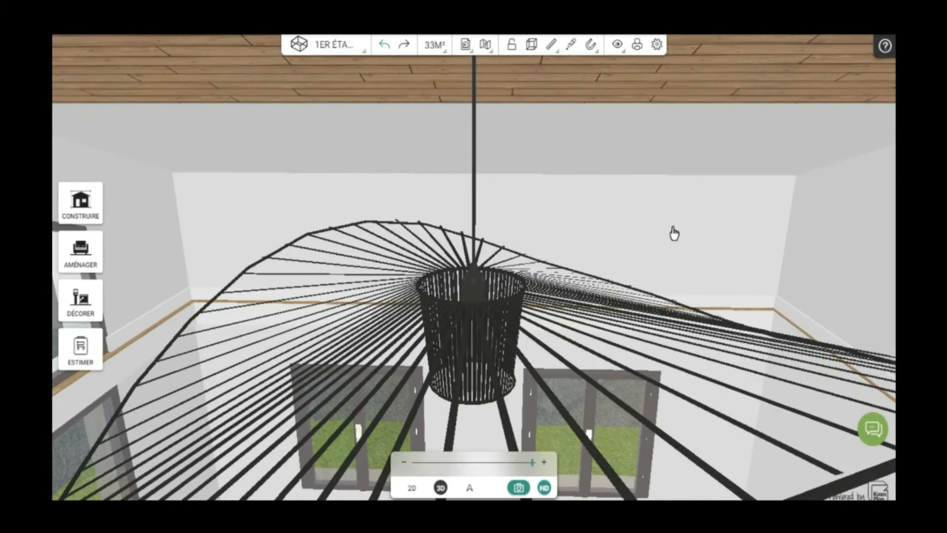
drag(673, 234, 667, 185)
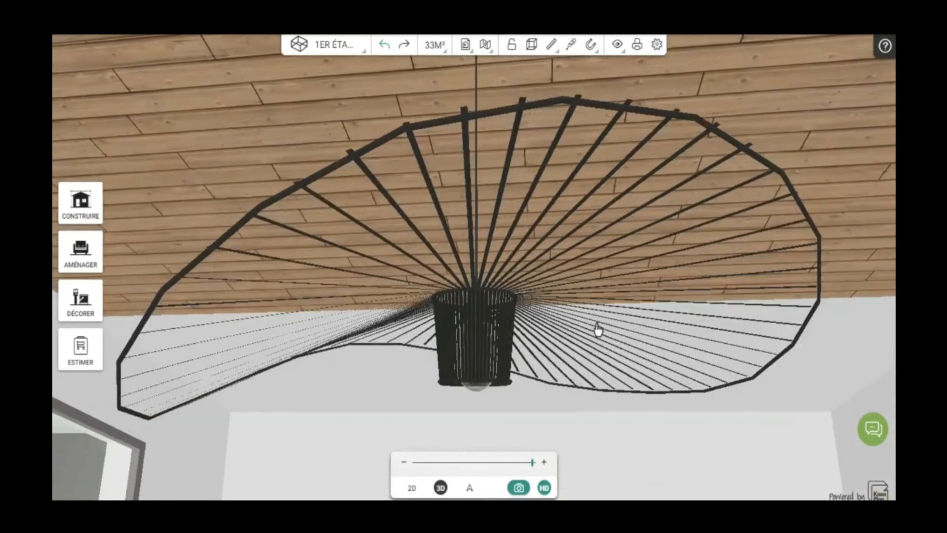
click(597, 325)
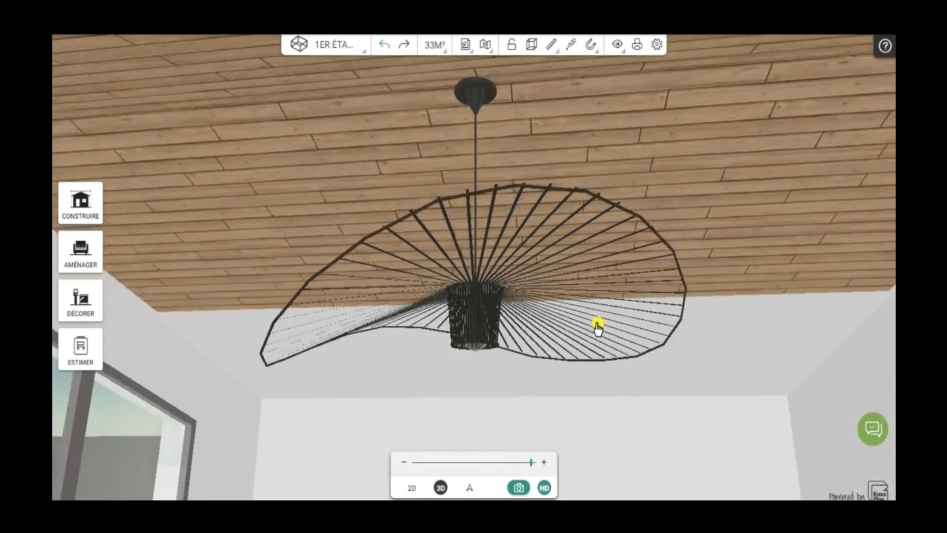
click(713, 331)
click(495, 159)
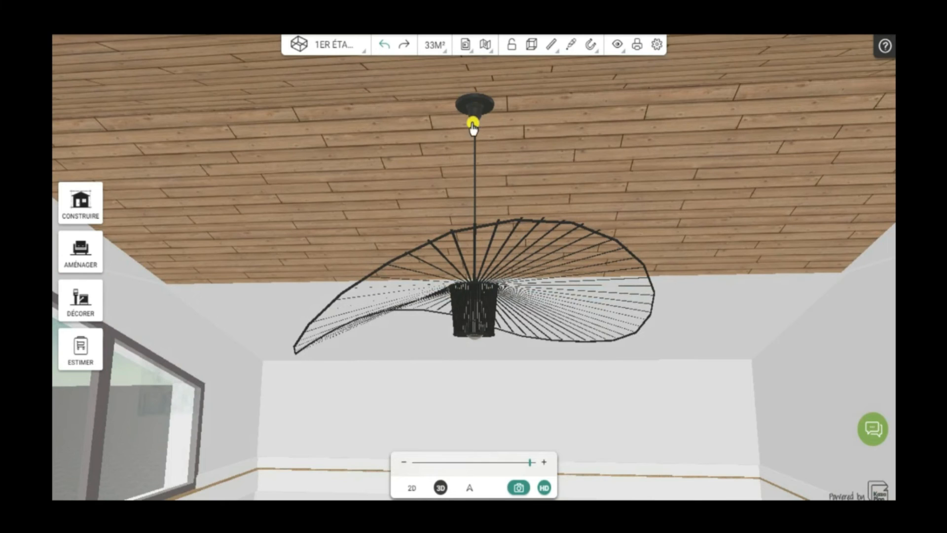
drag(699, 326, 403, 331)
drag(500, 335, 735, 338)
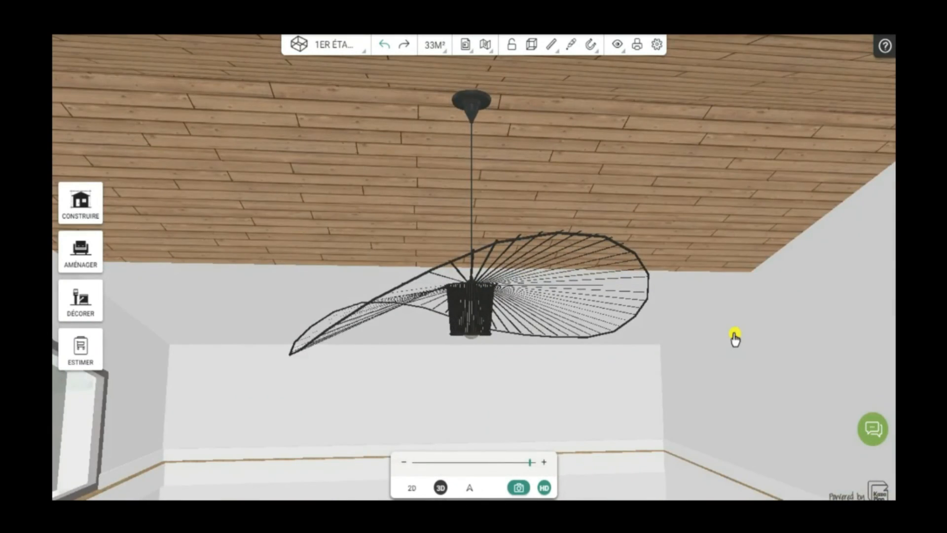
Check the Vertigo pendant's elevation and wall distances in its position settings
click(533, 242)
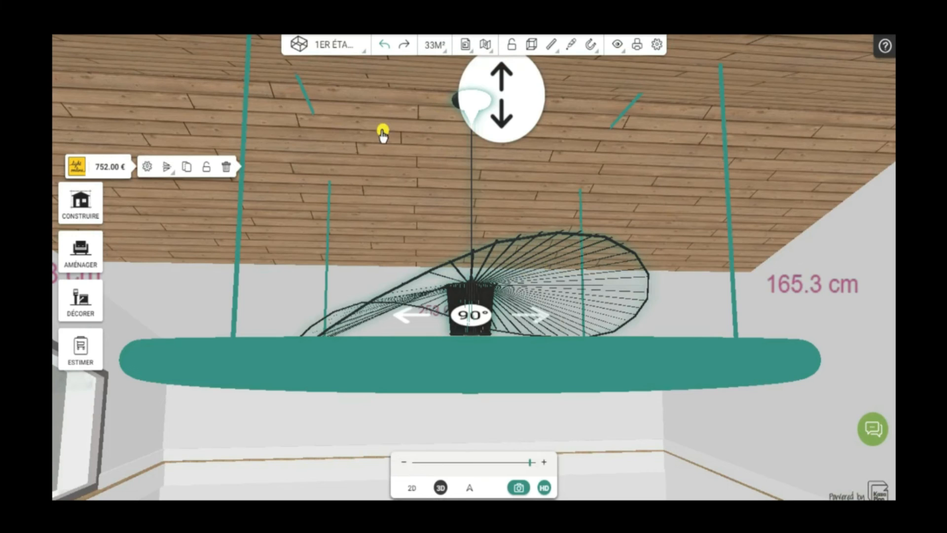
click(147, 167)
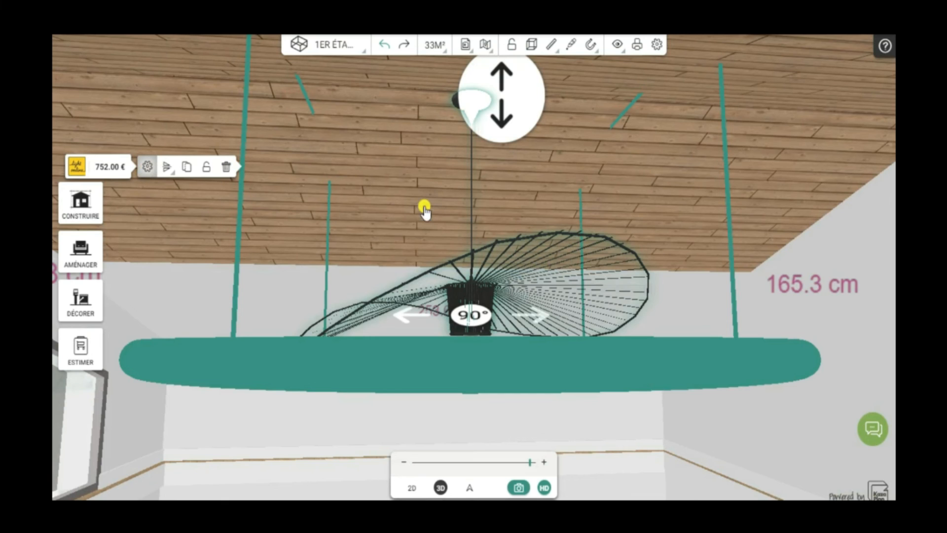
click(148, 169)
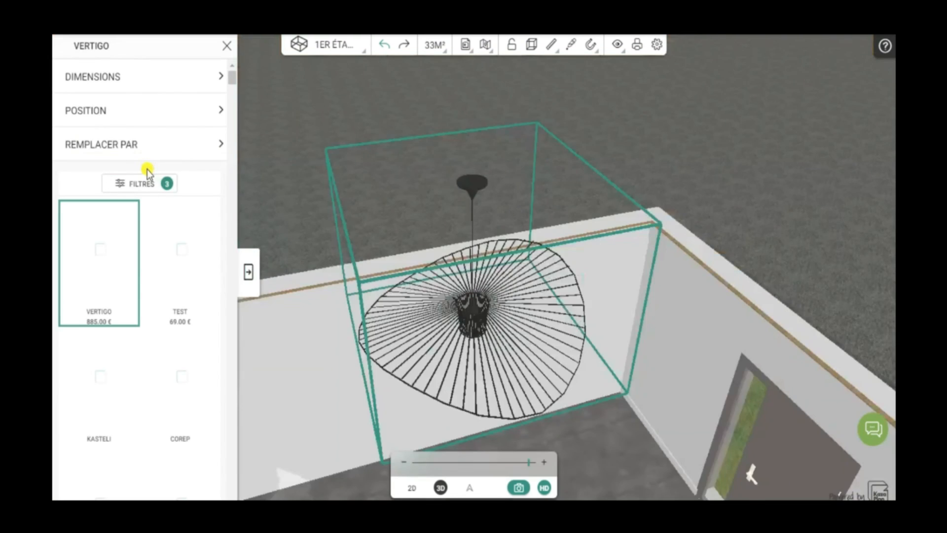
click(107, 119)
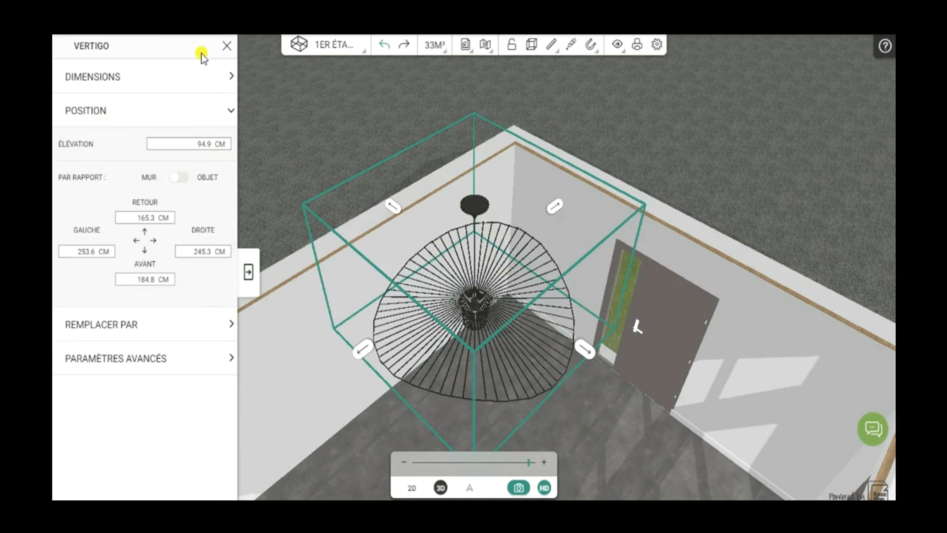
click(229, 48)
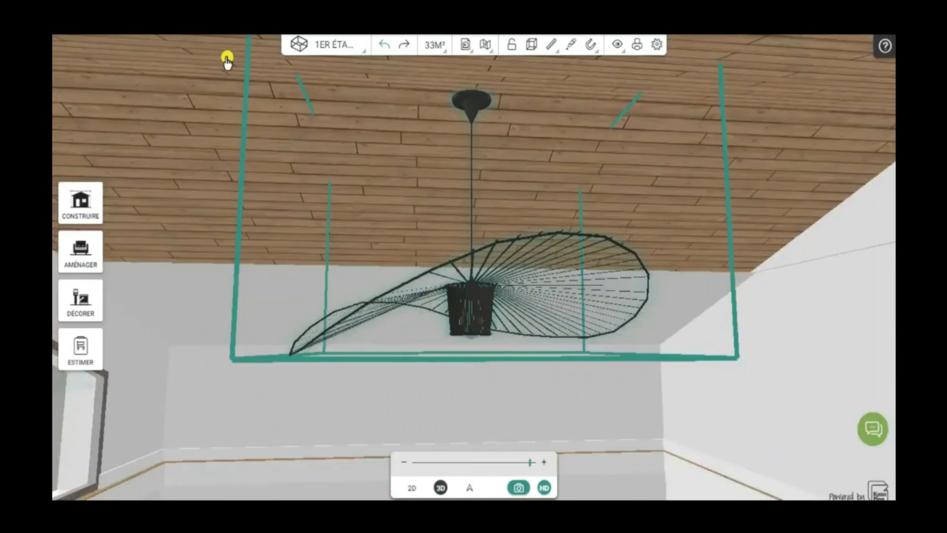
click(493, 313)
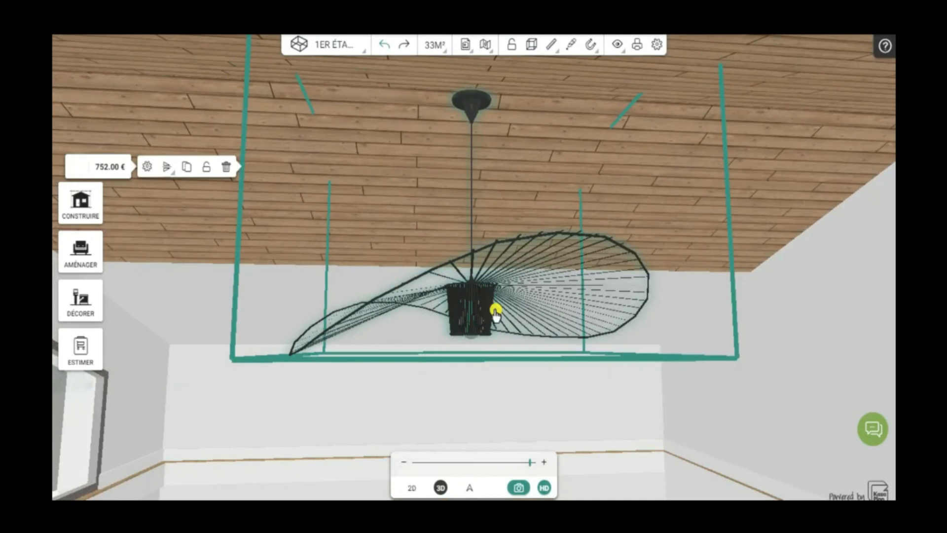
Move the Vertigo pendant in the 2D plan along the ridge line to about 74 cm from the bay window wall
click(410, 488)
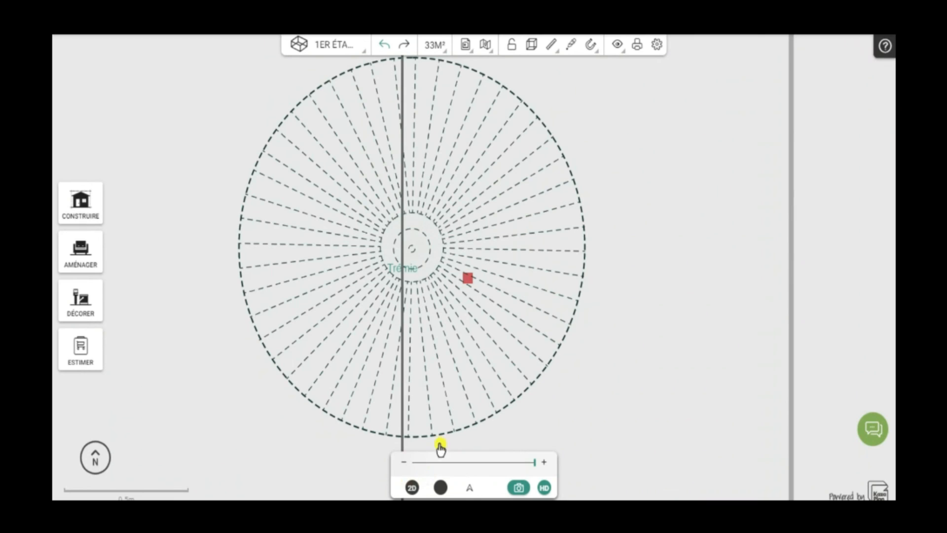
scroll(517, 372, down, 3)
scroll(522, 375, down, 5)
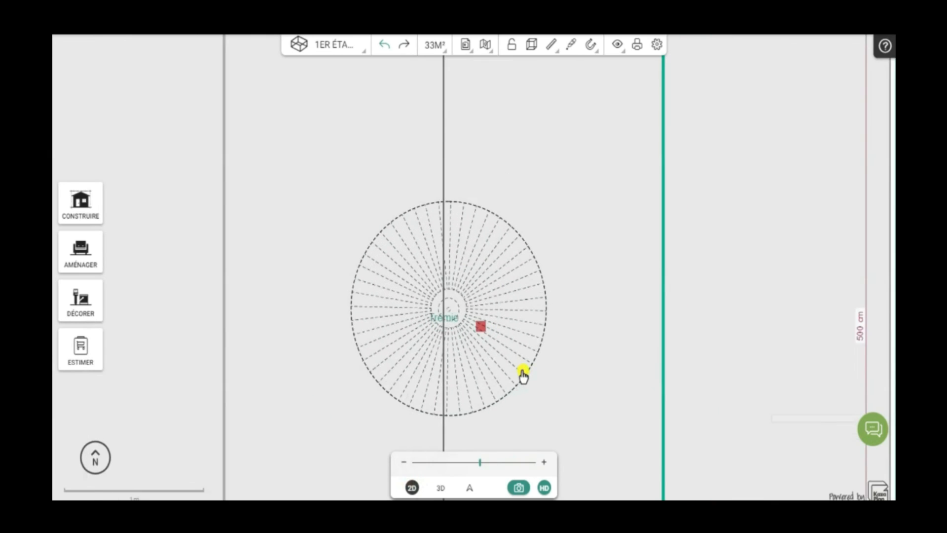
scroll(513, 374, down, 3)
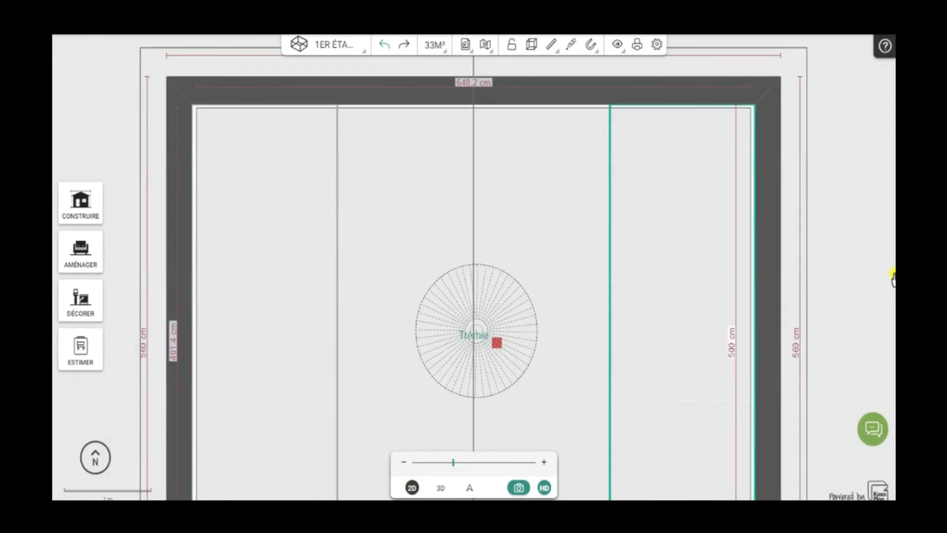
drag(829, 252, 821, 150)
click(480, 271)
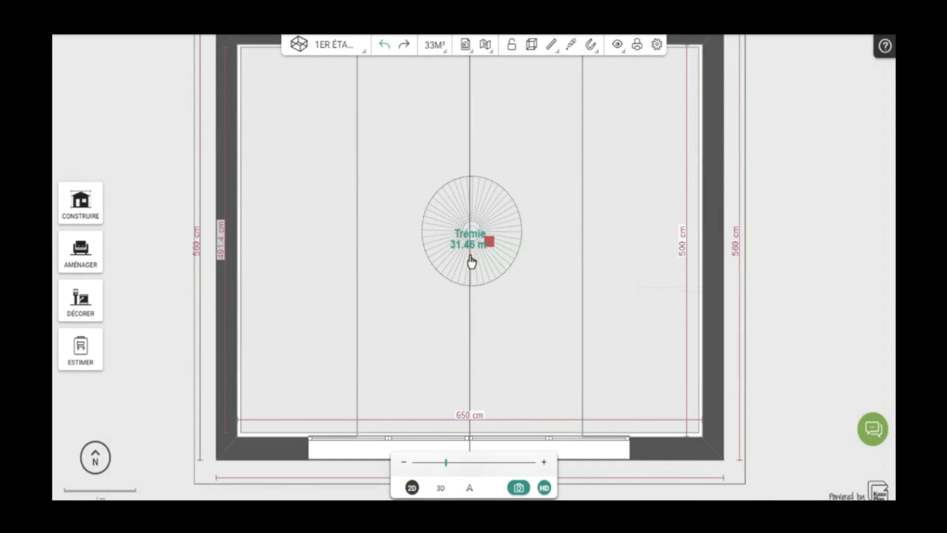
click(472, 260)
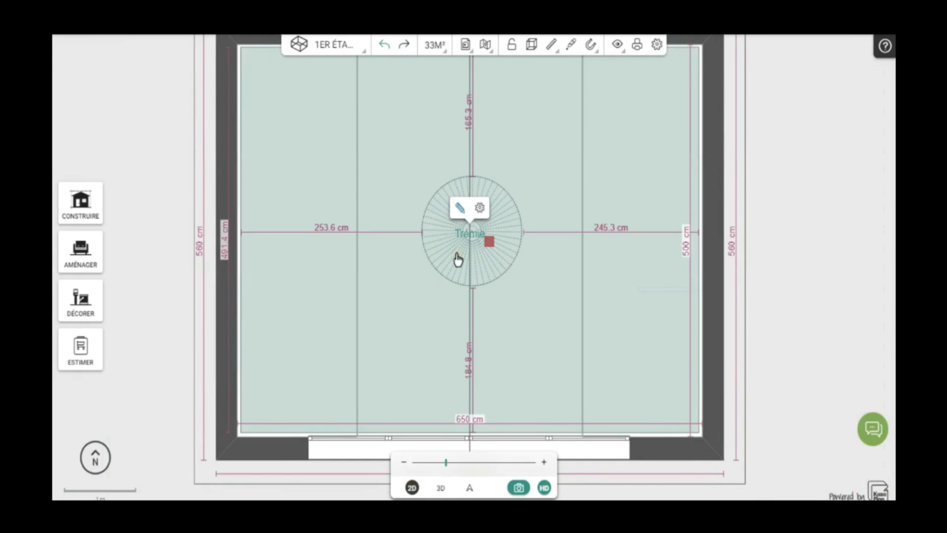
click(456, 258)
drag(454, 256, 457, 343)
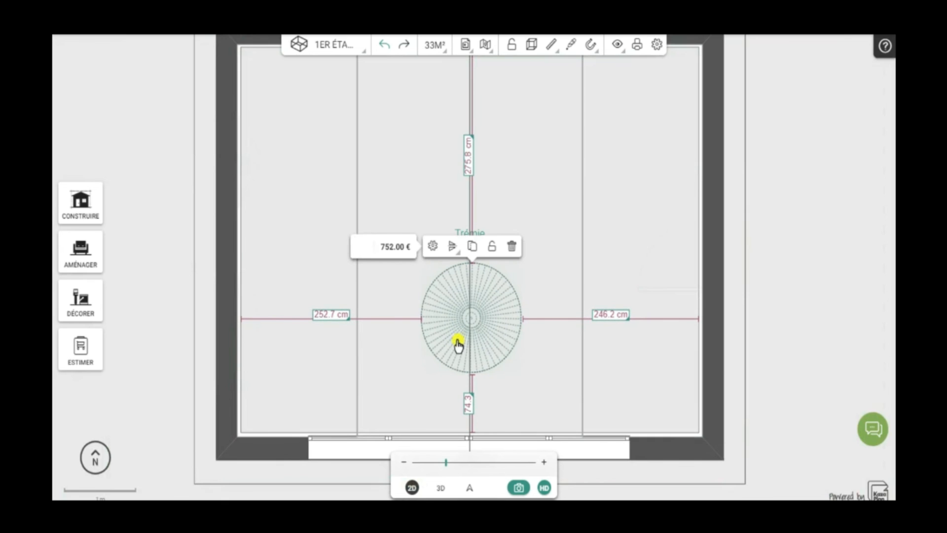
Duplicate the Vertigo pendant and place the copy on the ridge line towards the back wall, about 51 cm from the original
click(472, 247)
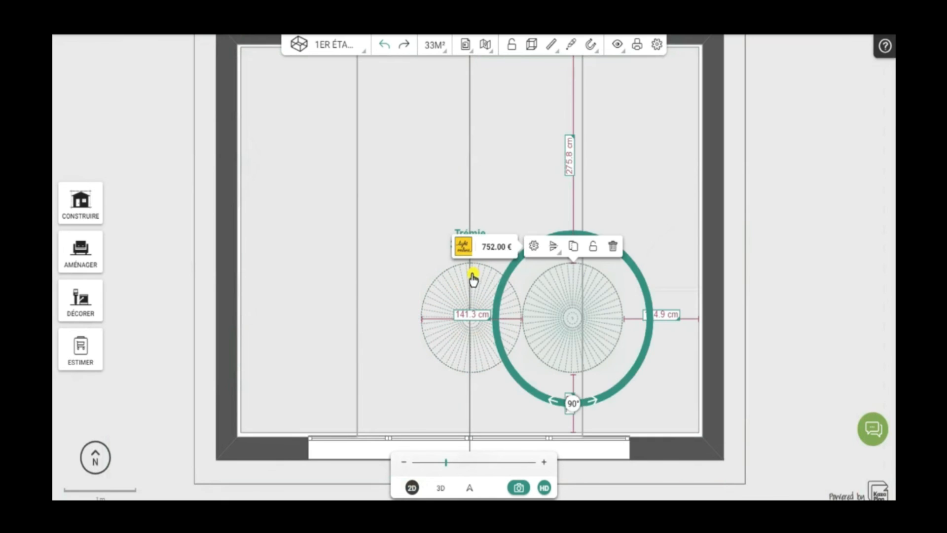
click(513, 189)
mouse_move(598, 374)
mouse_down()
mouse_move(625, 404)
mouse_move(580, 366)
mouse_move(585, 382)
mouse_up()
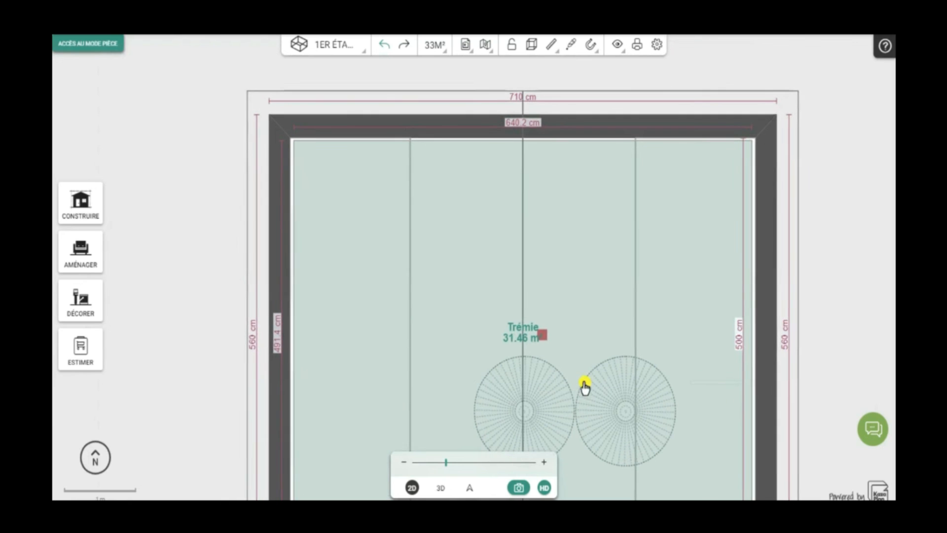
drag(167, 386, 128, 308)
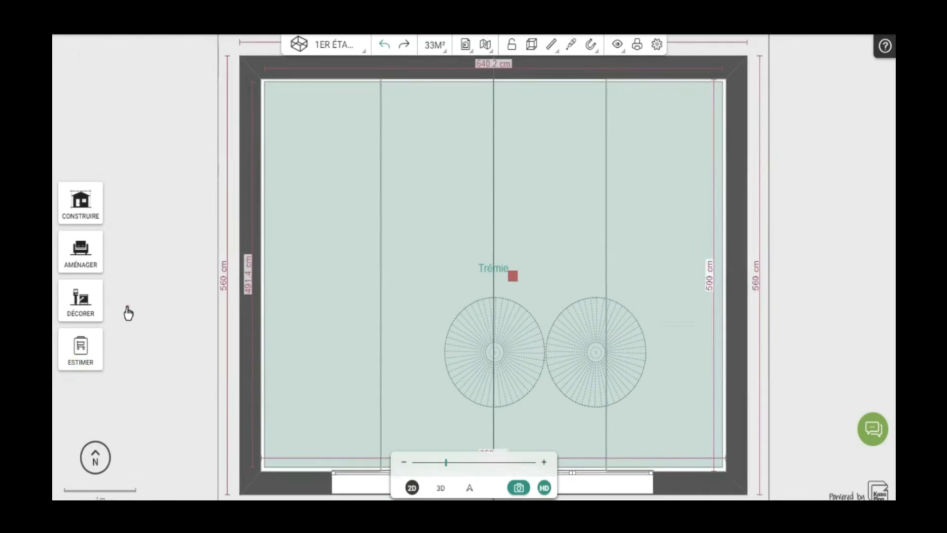
click(598, 332)
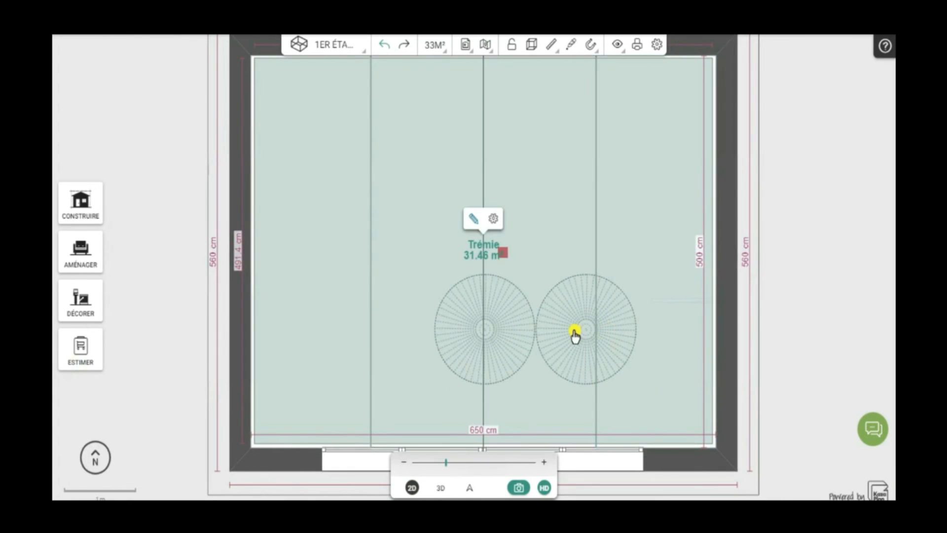
click(570, 391)
drag(560, 391, 459, 241)
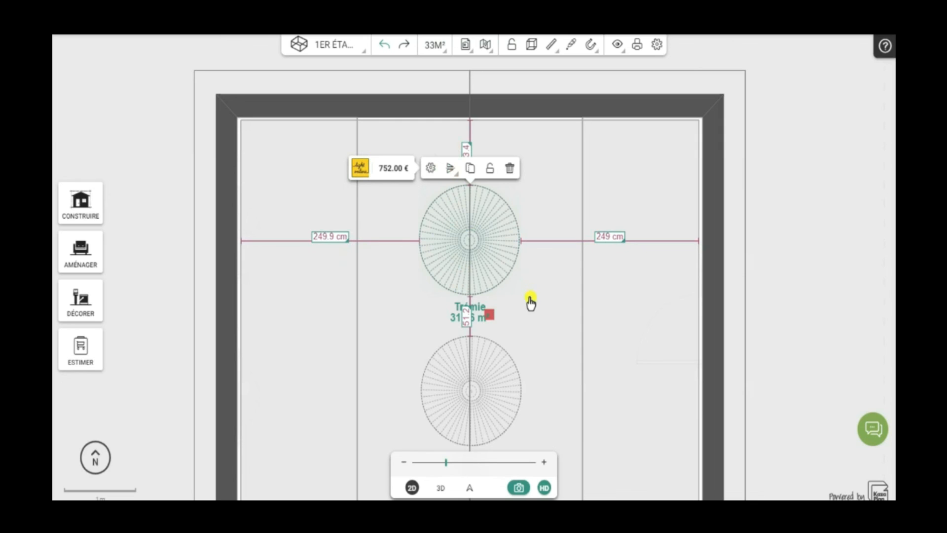
Inspect in 3D and from inside the ground-floor room how both Vertigo pendants hang under the ridge
click(439, 488)
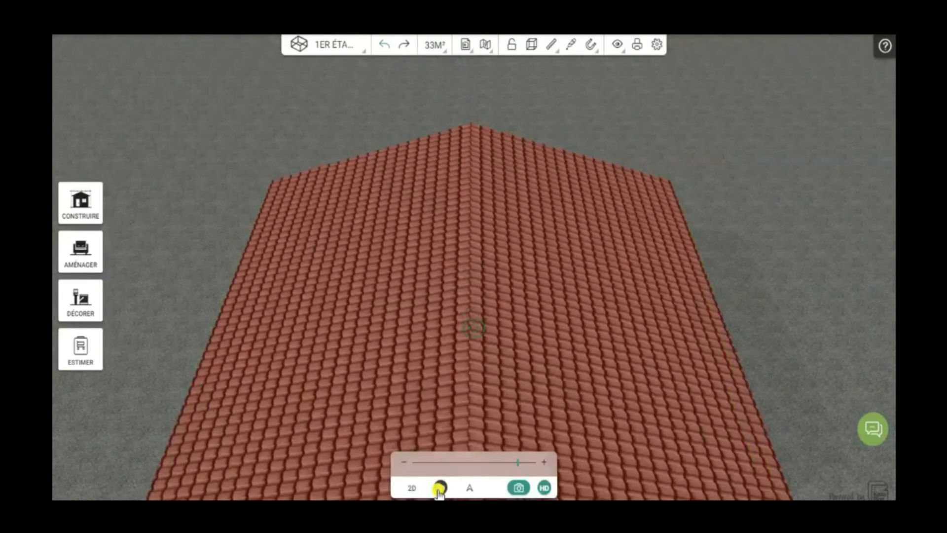
drag(605, 408, 618, 311)
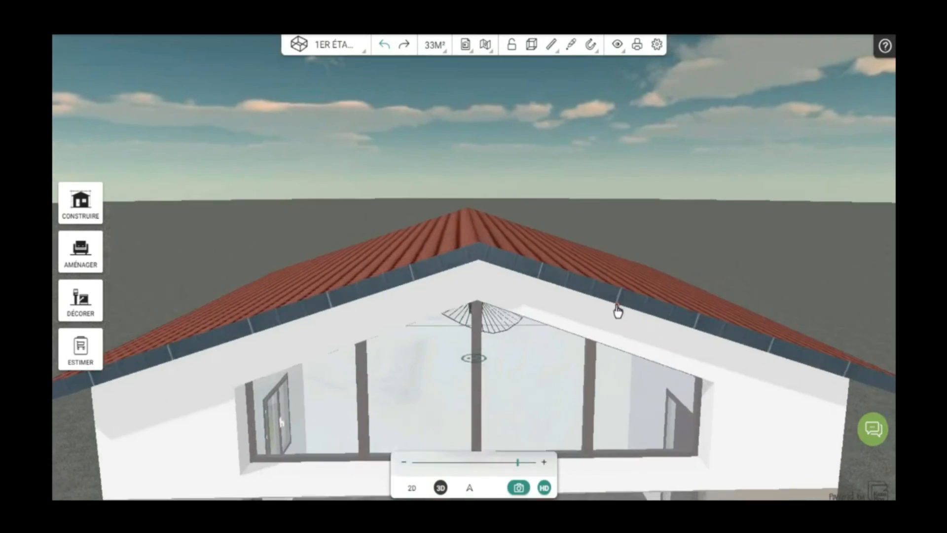
scroll(533, 399, up, 3)
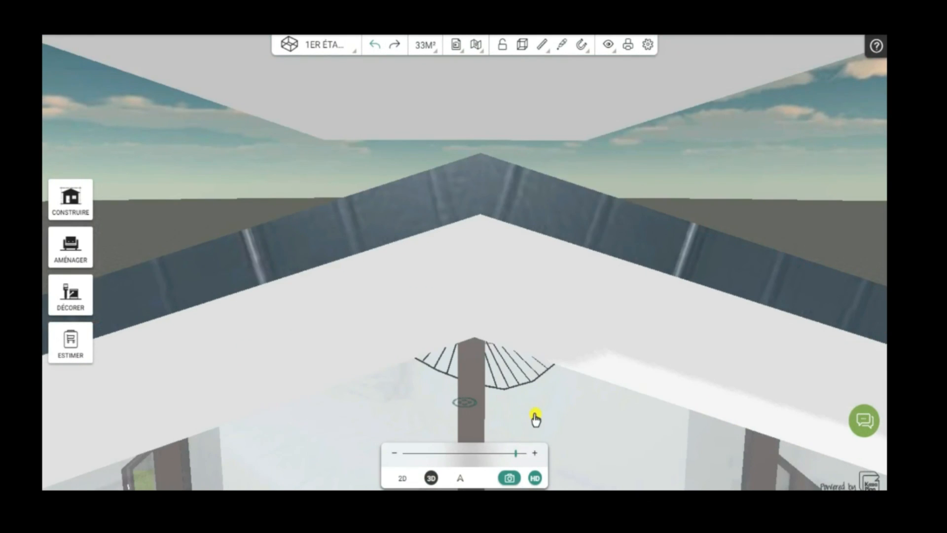
scroll(536, 418, up, 2)
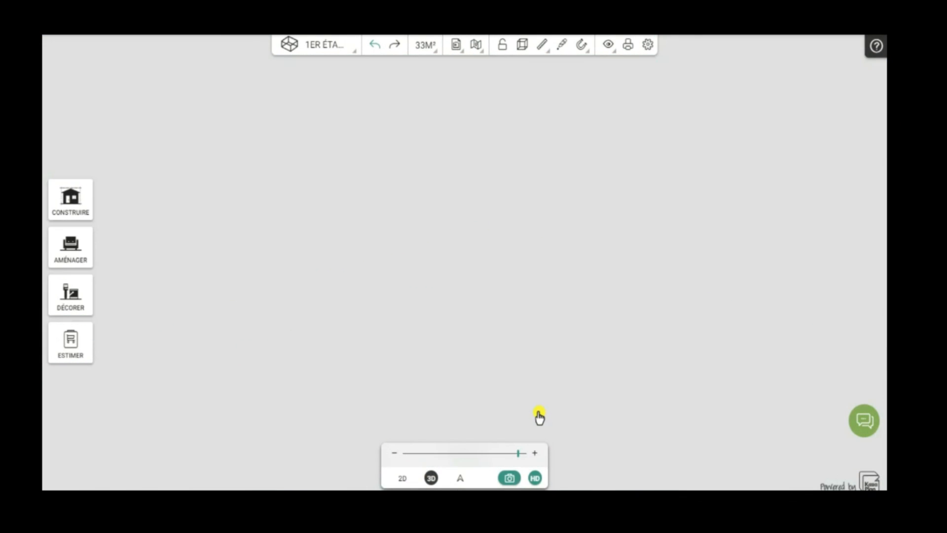
scroll(539, 417, up, 2)
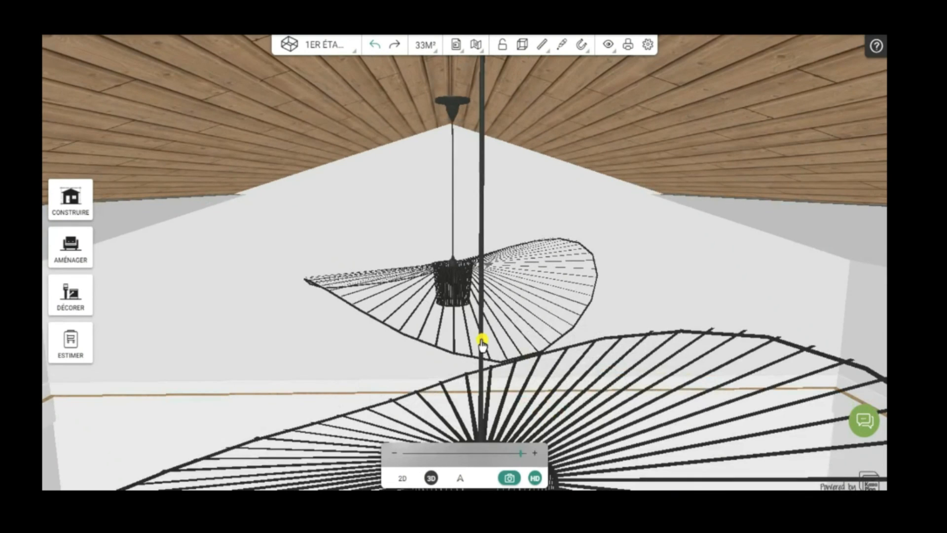
drag(248, 366, 533, 325)
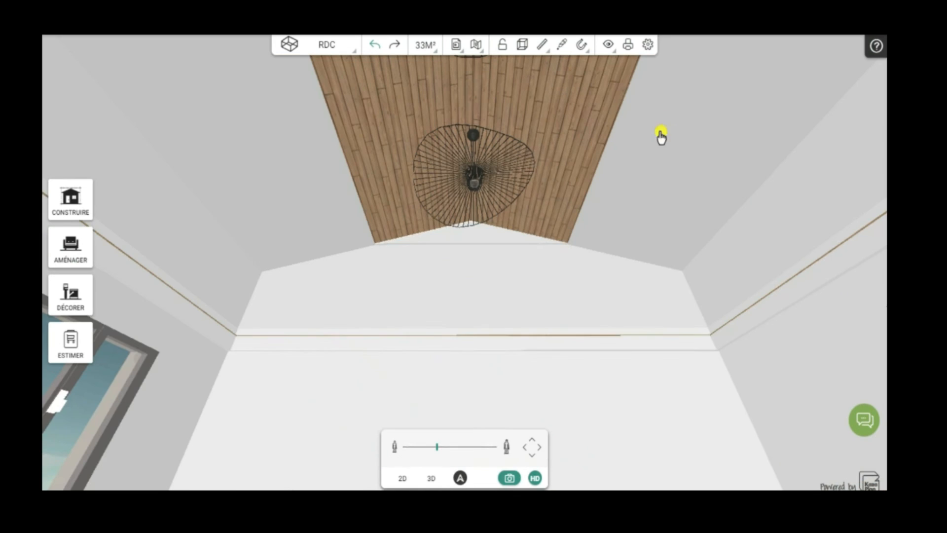
drag(642, 389, 629, 420)
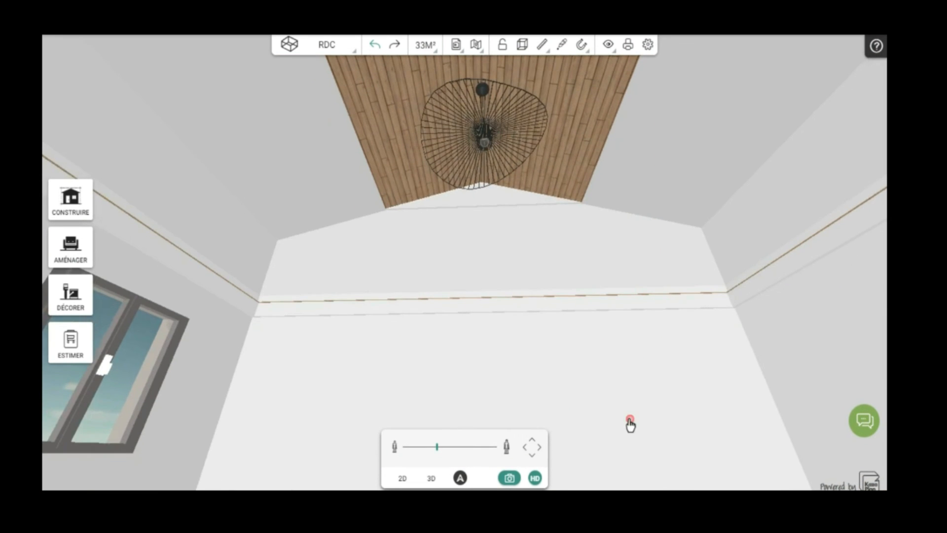
drag(692, 347, 634, 249)
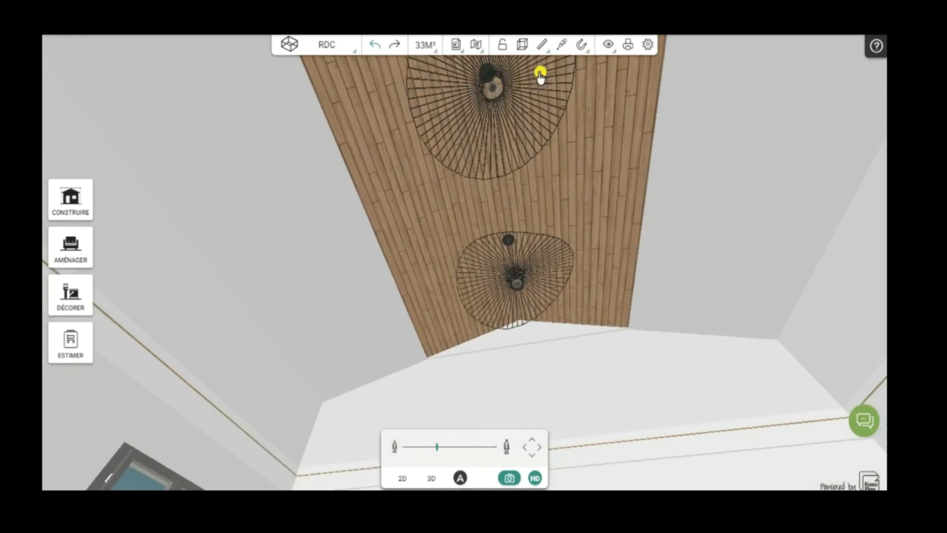
Sample the horizontal wood cladding from the central ceiling and apply it to the plain ceiling slopes on both sides
click(560, 48)
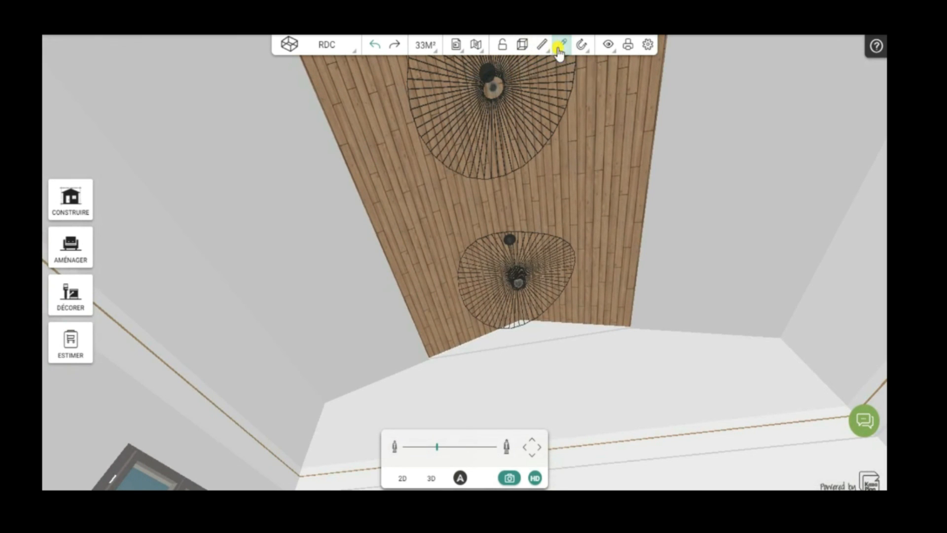
click(605, 163)
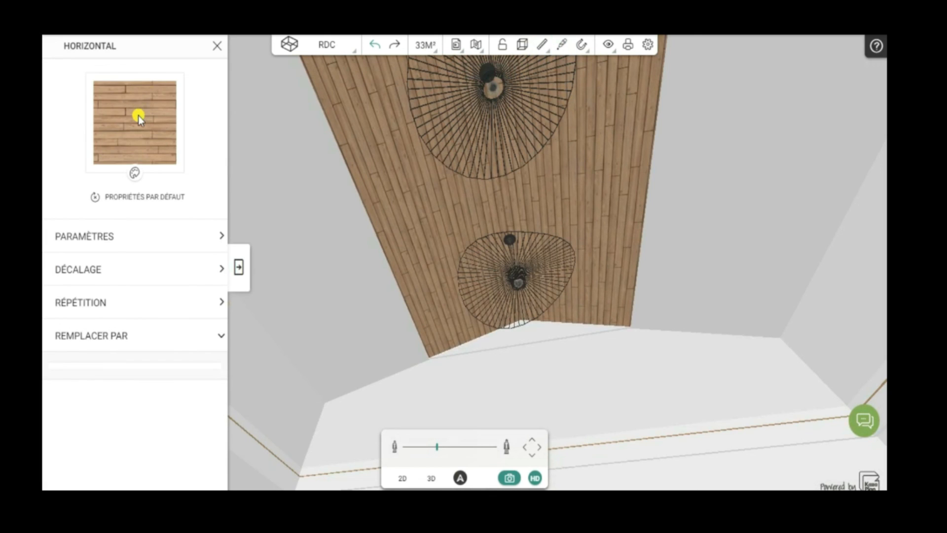
click(727, 158)
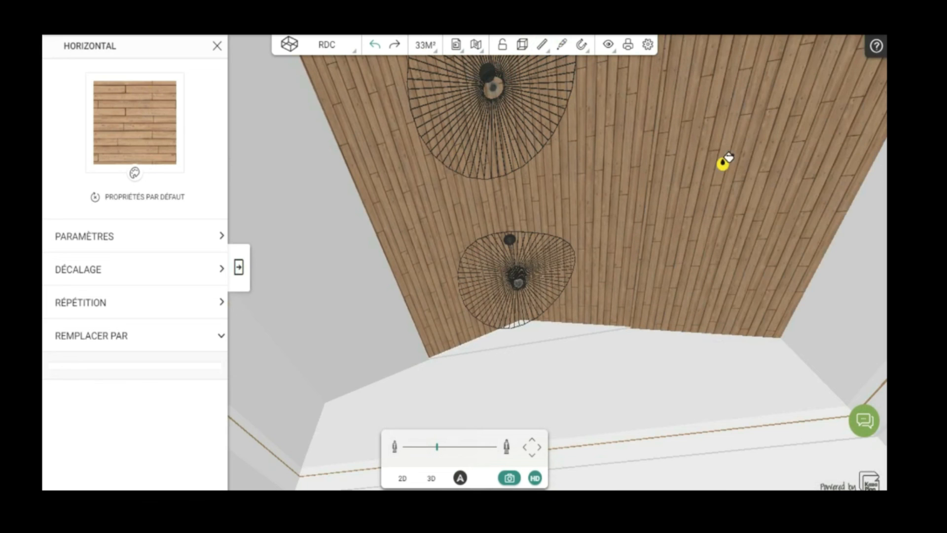
click(293, 212)
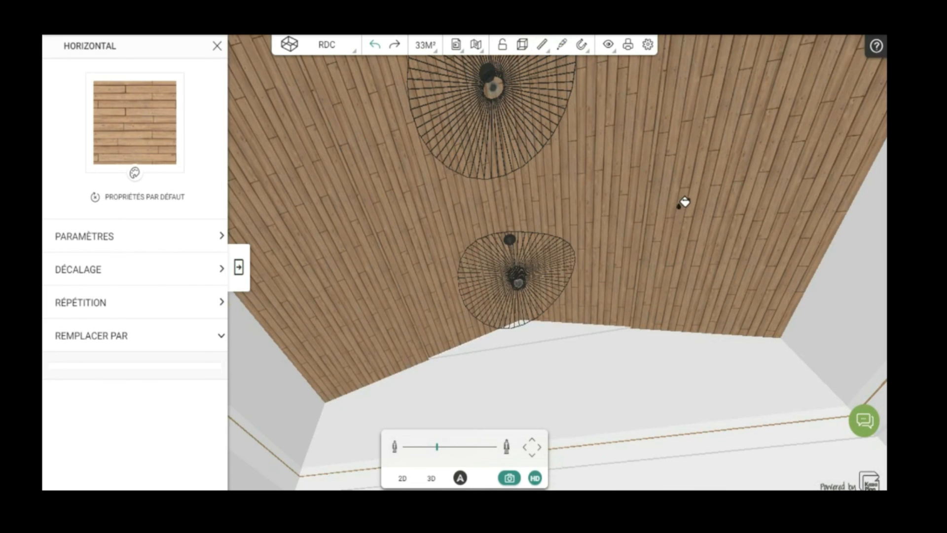
click(220, 47)
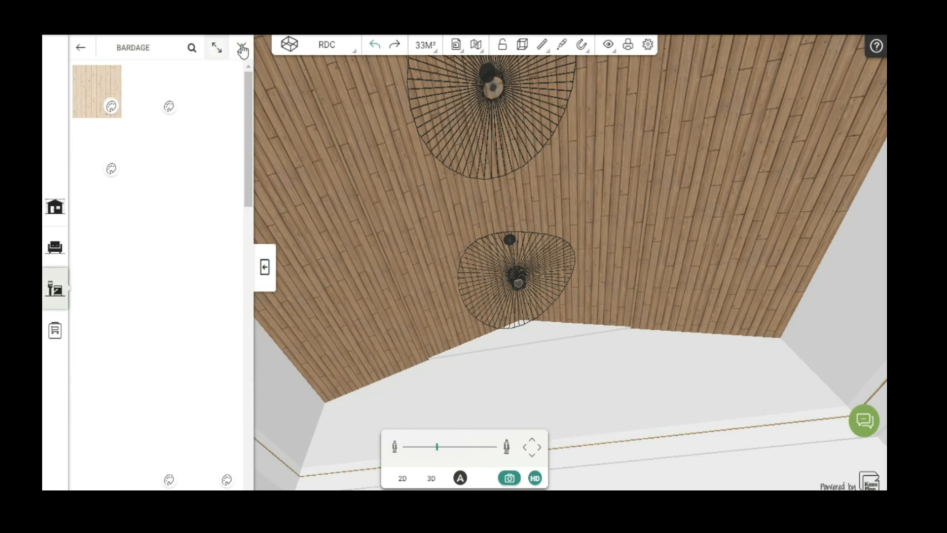
click(241, 47)
drag(508, 412, 661, 444)
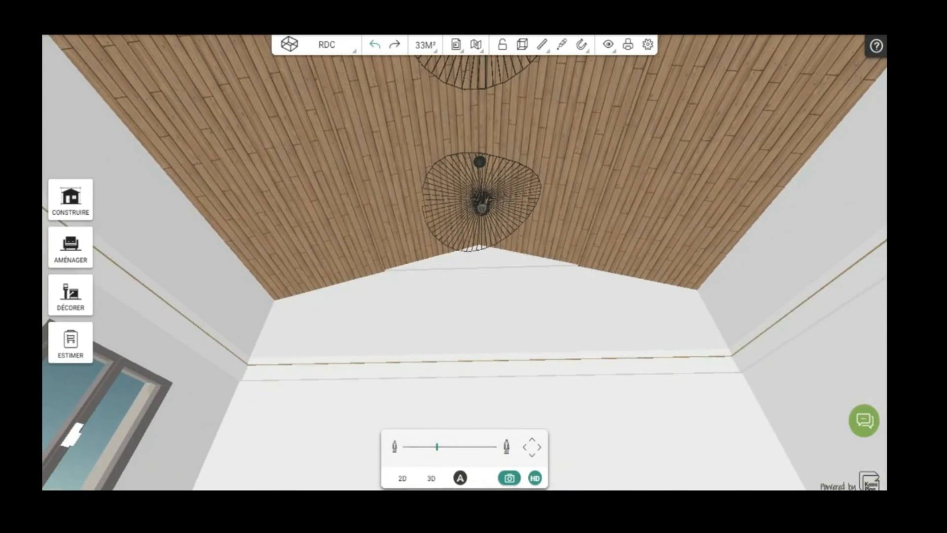